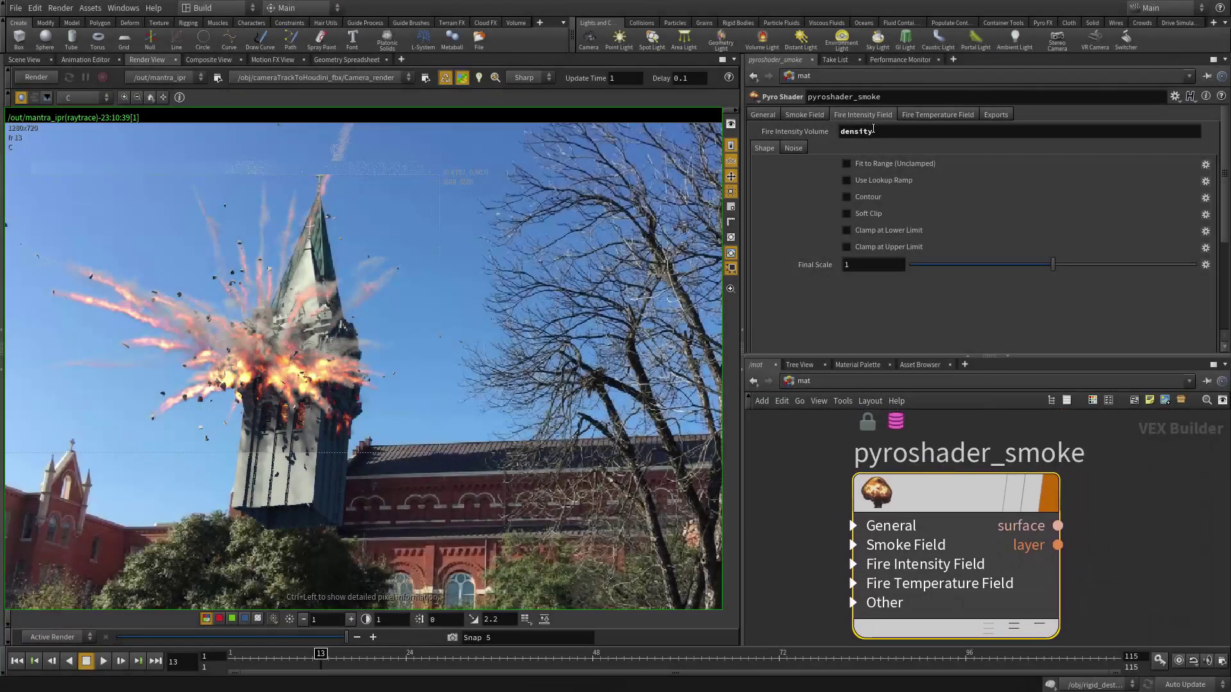
Examine the fiery explosion around the tower in the frame 13 render, both close up and as a whole.
{"action": "double_click", "coordinate": [859, 131]}
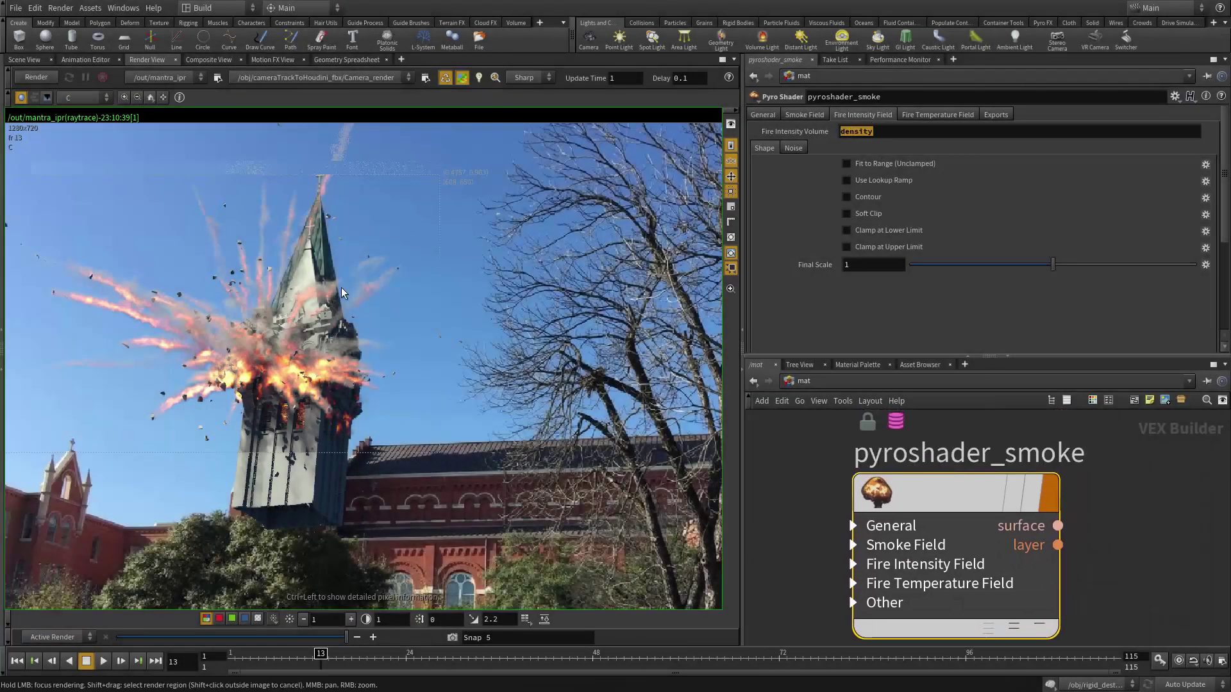
{"action": "scroll", "coordinate": [386, 349], "scroll_direction": "down", "scroll_amount": 3}
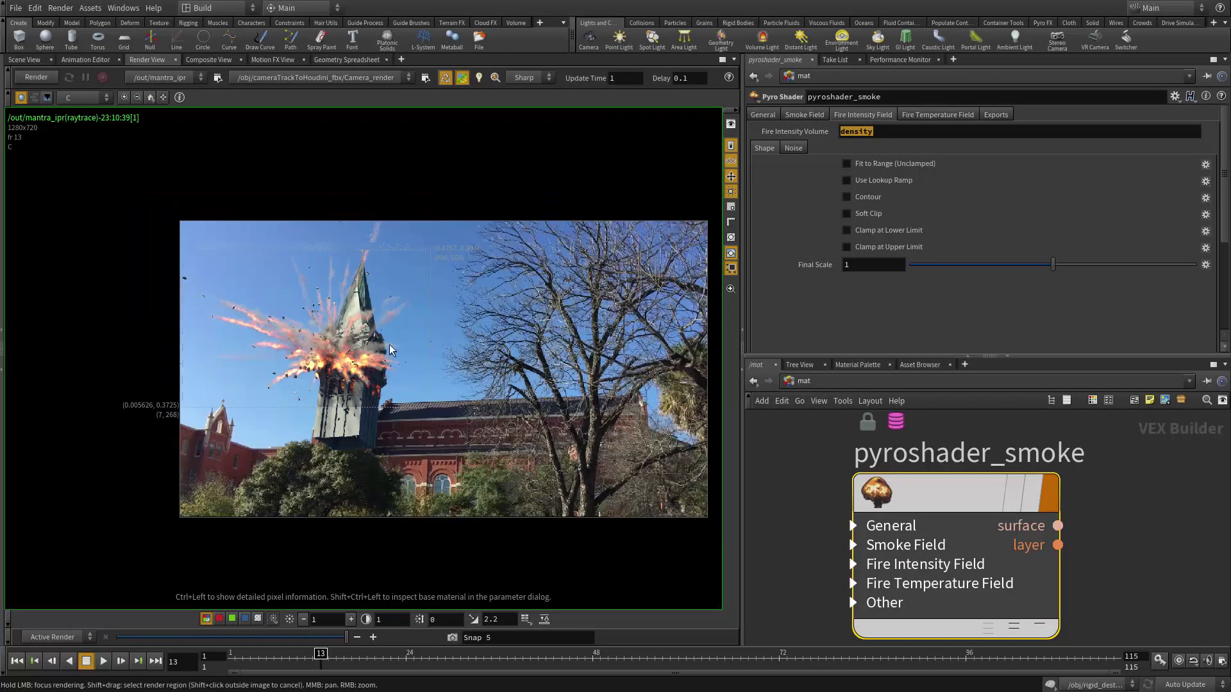
{"action": "scroll", "coordinate": [276, 394], "scroll_direction": "up", "scroll_amount": 5}
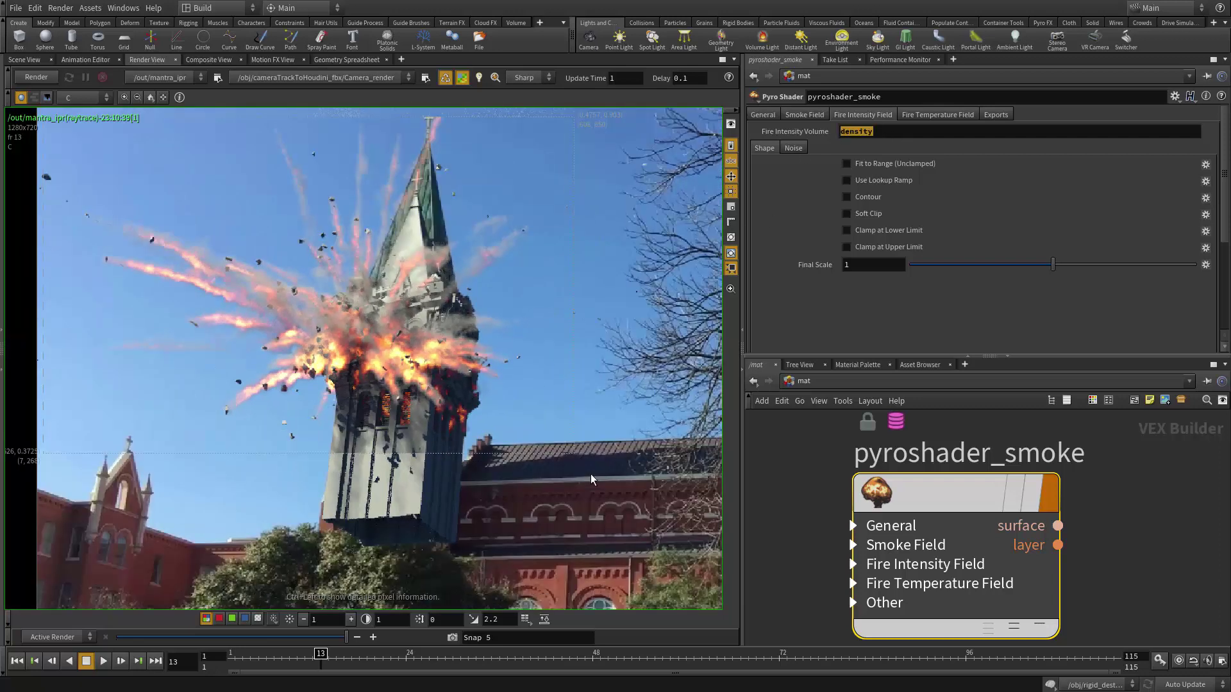
{"action": "scroll", "coordinate": [560, 505], "scroll_direction": "down", "scroll_amount": 2}
{"action": "scroll", "coordinate": [490, 481], "scroll_direction": "up", "scroll_amount": 7}
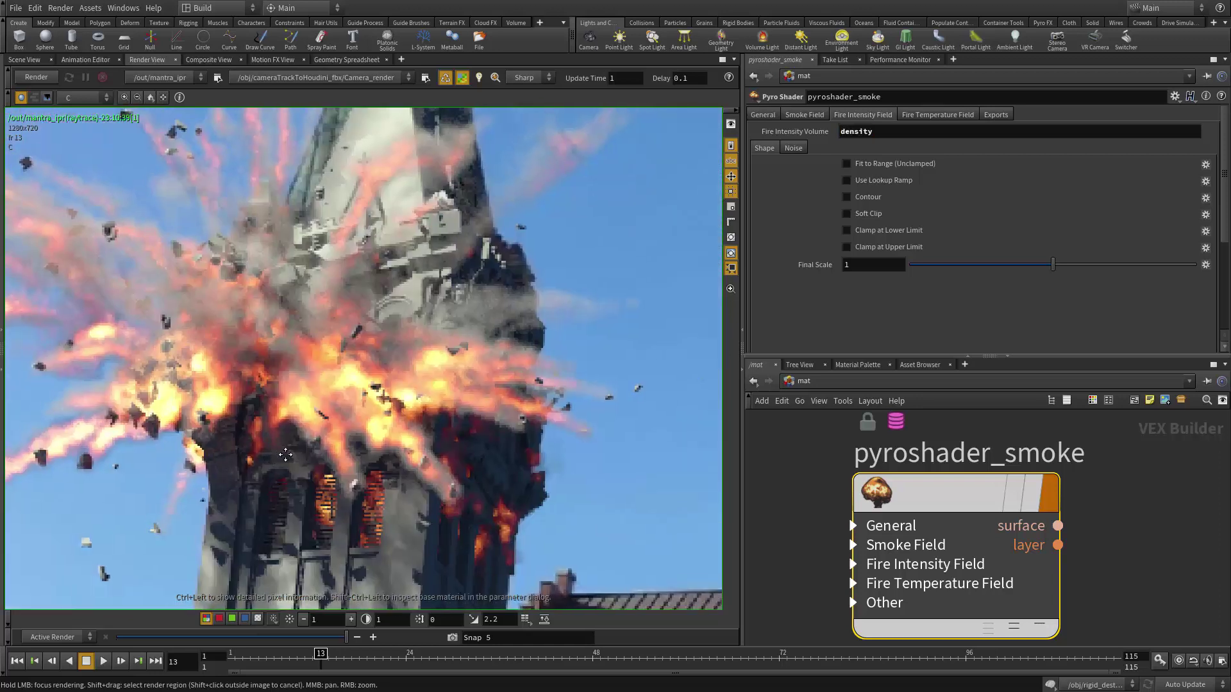
{"action": "middle_click_drag", "start_coordinate": [286, 455], "coordinate": [280, 480]}
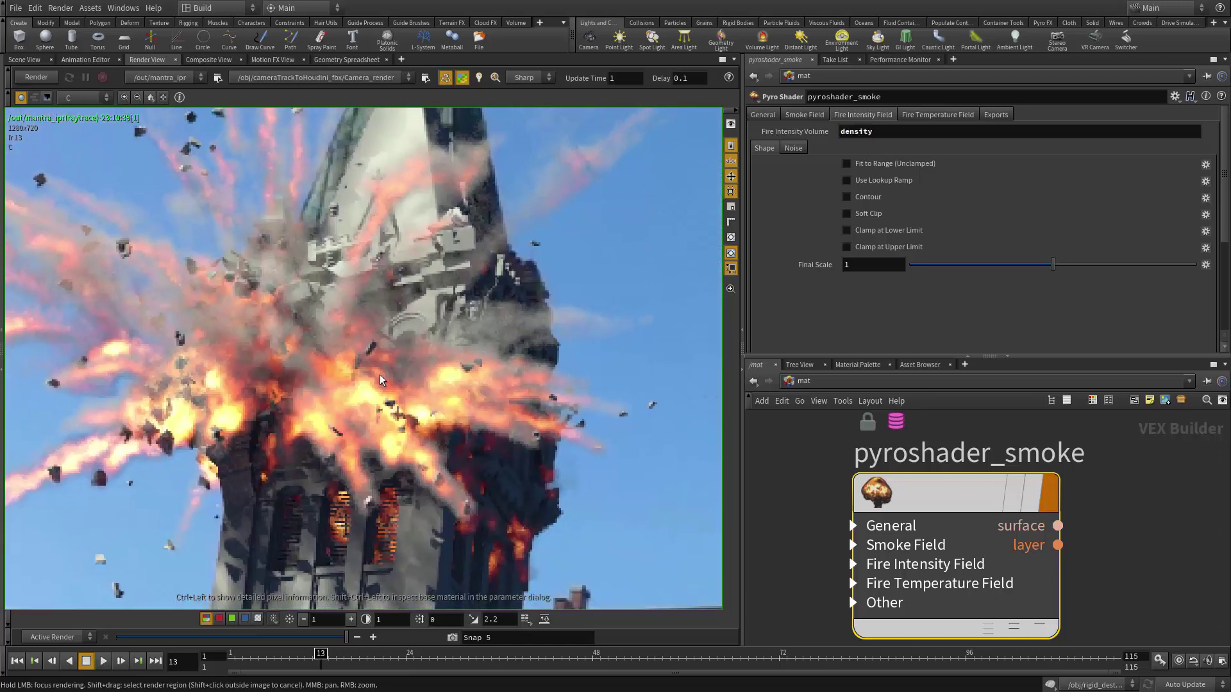
{"action": "middle_click_drag", "start_coordinate": [387, 377], "coordinate": [470, 394]}
{"action": "scroll", "coordinate": [470, 394], "scroll_direction": "down", "scroll_amount": 4}
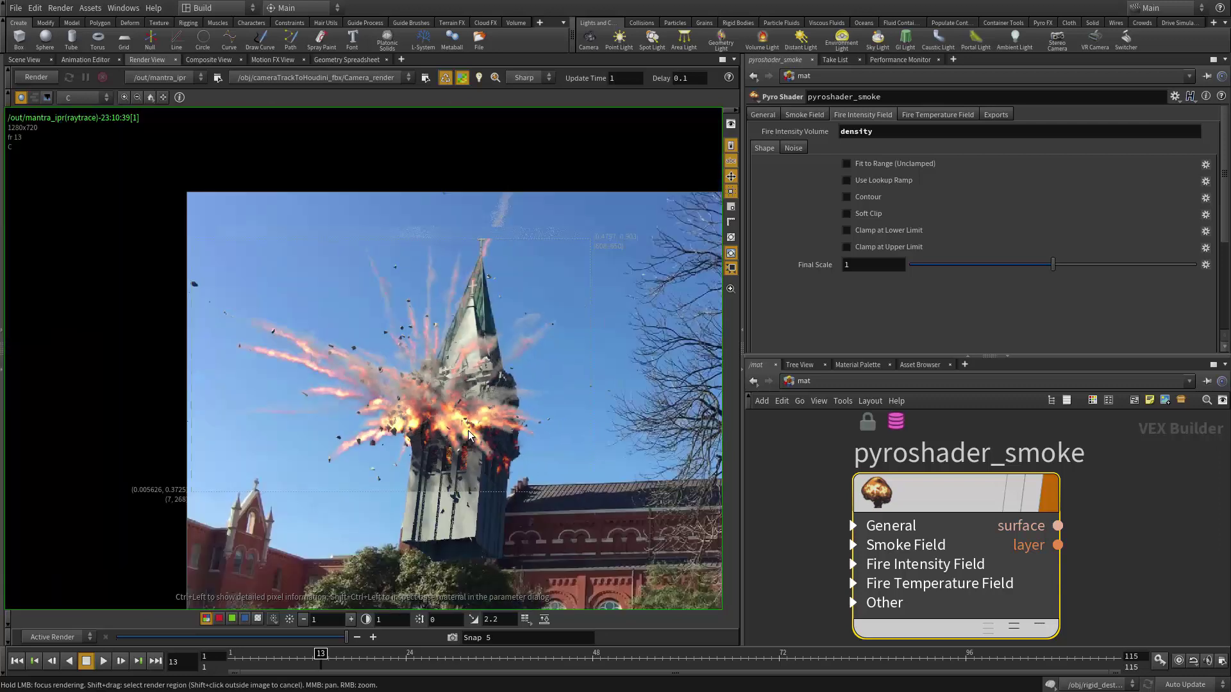
{"action": "scroll", "coordinate": [555, 395], "scroll_direction": "up", "scroll_amount": 3}
{"action": "scroll", "coordinate": [556, 395], "scroll_direction": "up", "scroll_amount": 1}
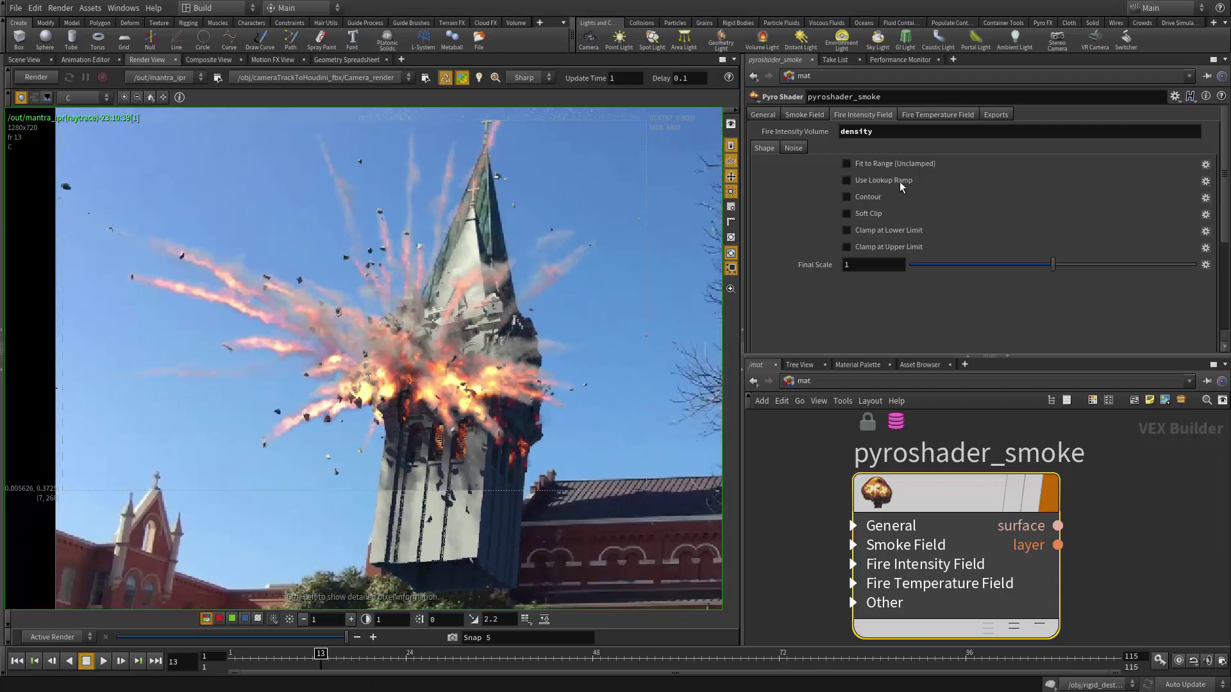
Set the Fire Intensity Volume to "sdfsfsd" and the Fire Temperature Volume to "sdfsfd", and restart the preview render.
{"action": "double_click", "coordinate": [889, 132]}
{"action": "type", "text": "sdfsfsd"}
{"action": "left_click", "coordinate": [937, 115]}
{"action": "left_click_drag", "start_coordinate": [909, 131], "coordinate": [810, 195]}
{"action": "type", "text": "sfd"}
{"action": "middle_click_drag", "start_coordinate": [1141, 530], "coordinate": [1118, 517]}
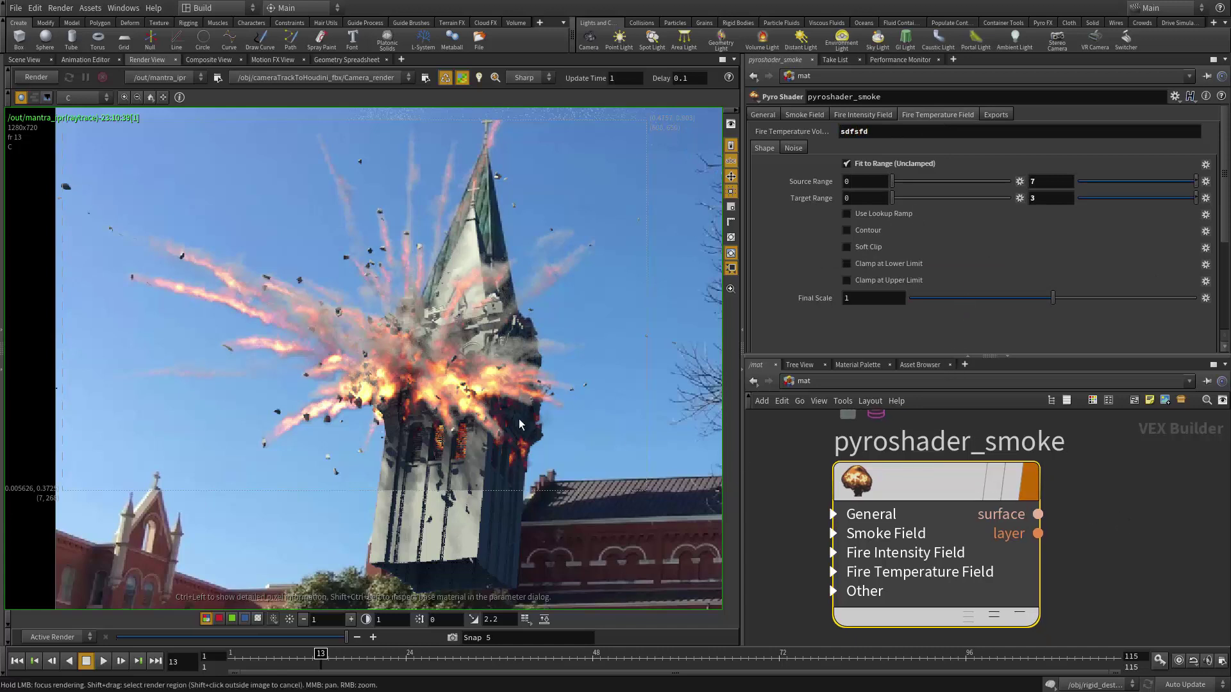
{"action": "left_click", "coordinate": [86, 77]}
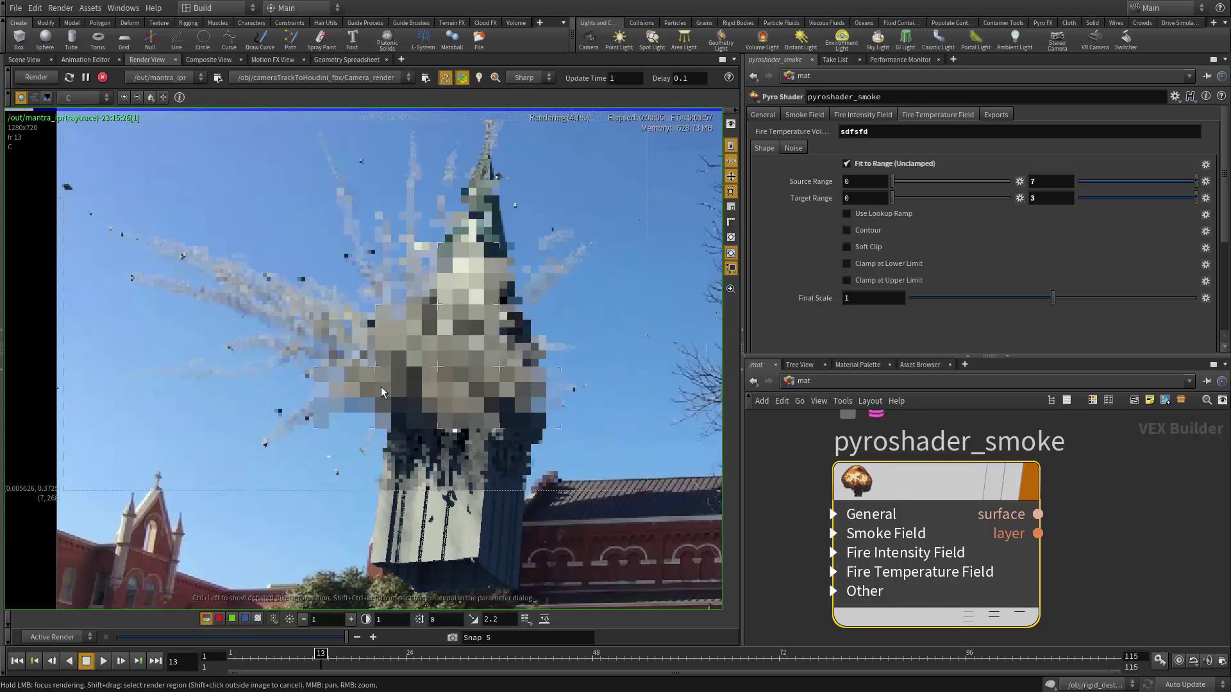
Inspect the smoke around the tower in the new render, both close up and in the full image.
{"action": "scroll", "coordinate": [381, 384], "scroll_direction": "down", "scroll_amount": 5}
{"action": "scroll", "coordinate": [455, 449], "scroll_direction": "up", "scroll_amount": 3}
{"action": "scroll", "coordinate": [403, 399], "scroll_direction": "up", "scroll_amount": 1}
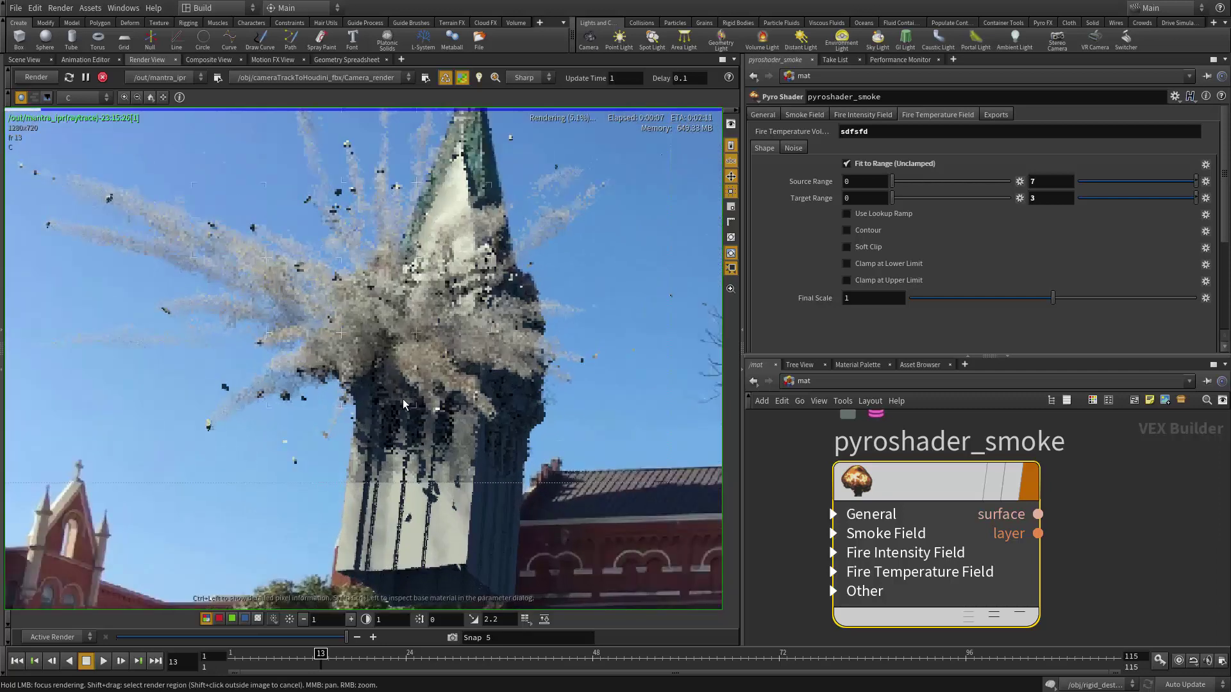
{"action": "scroll", "coordinate": [386, 422], "scroll_direction": "down", "scroll_amount": 2}
{"action": "middle_click_drag", "start_coordinate": [411, 427], "coordinate": [450, 393]}
{"action": "scroll", "coordinate": [450, 393], "scroll_direction": "up", "scroll_amount": 1}
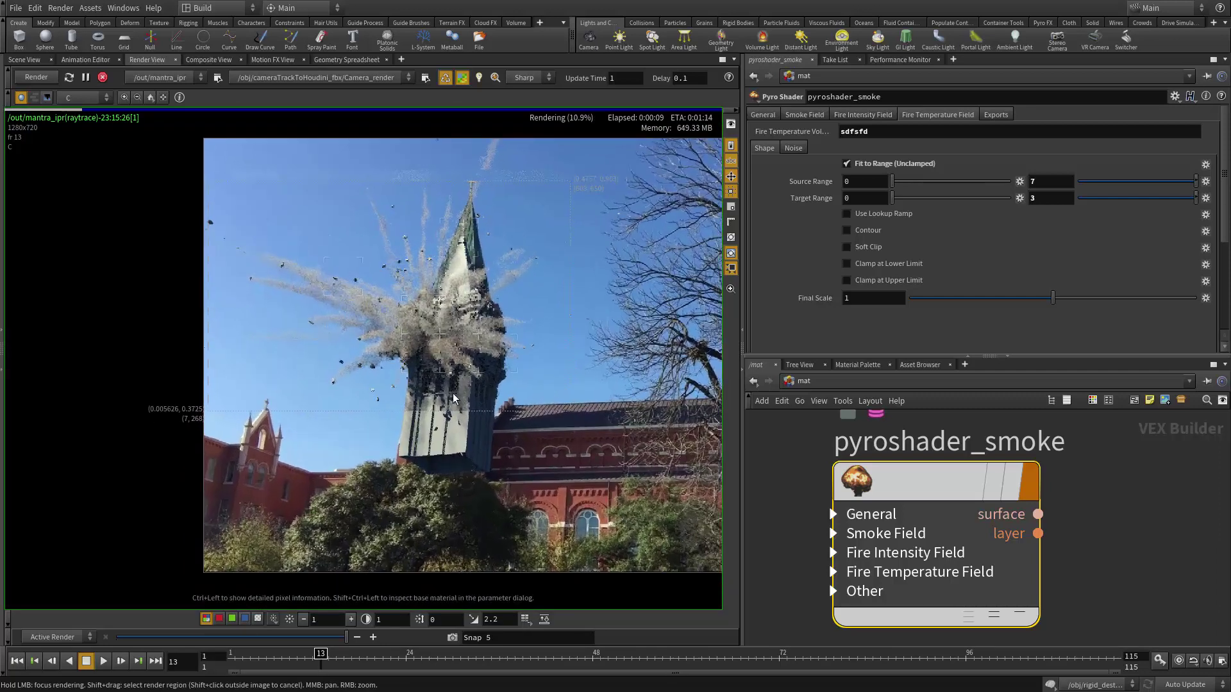
Switch from the material network to the out network and select the mantra_ipr node.
{"action": "middle_click_drag", "start_coordinate": [1107, 609], "coordinate": [1200, 596]}
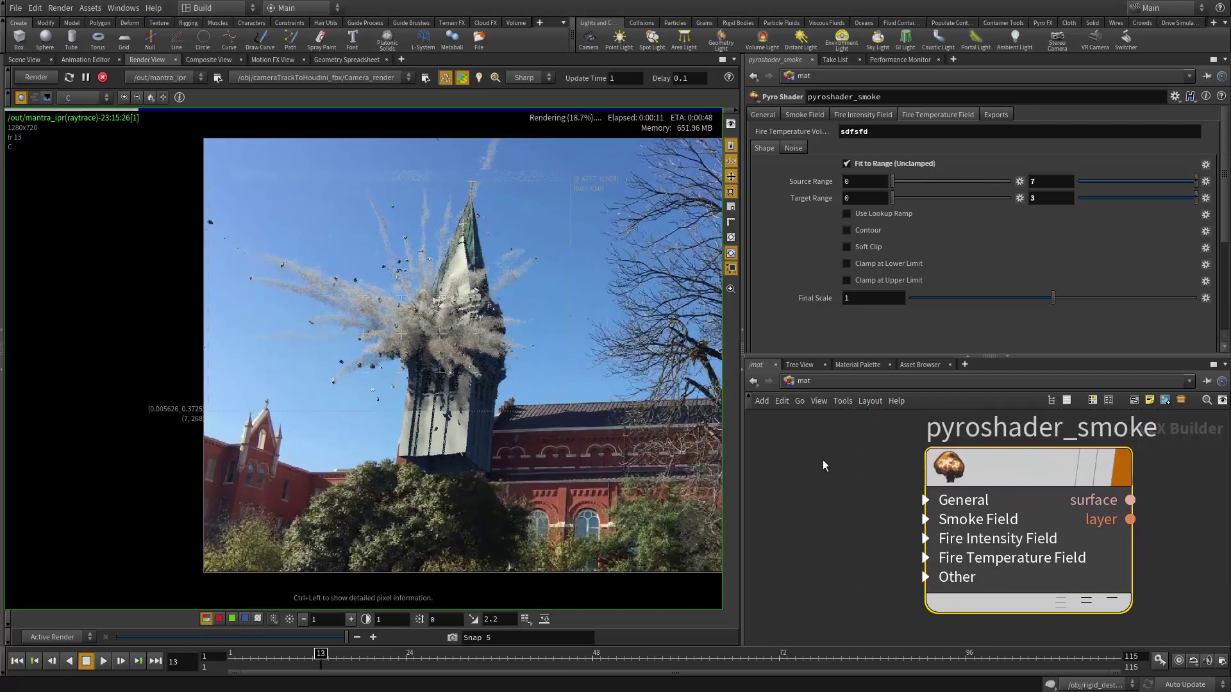
{"action": "left_click", "coordinate": [803, 380]}
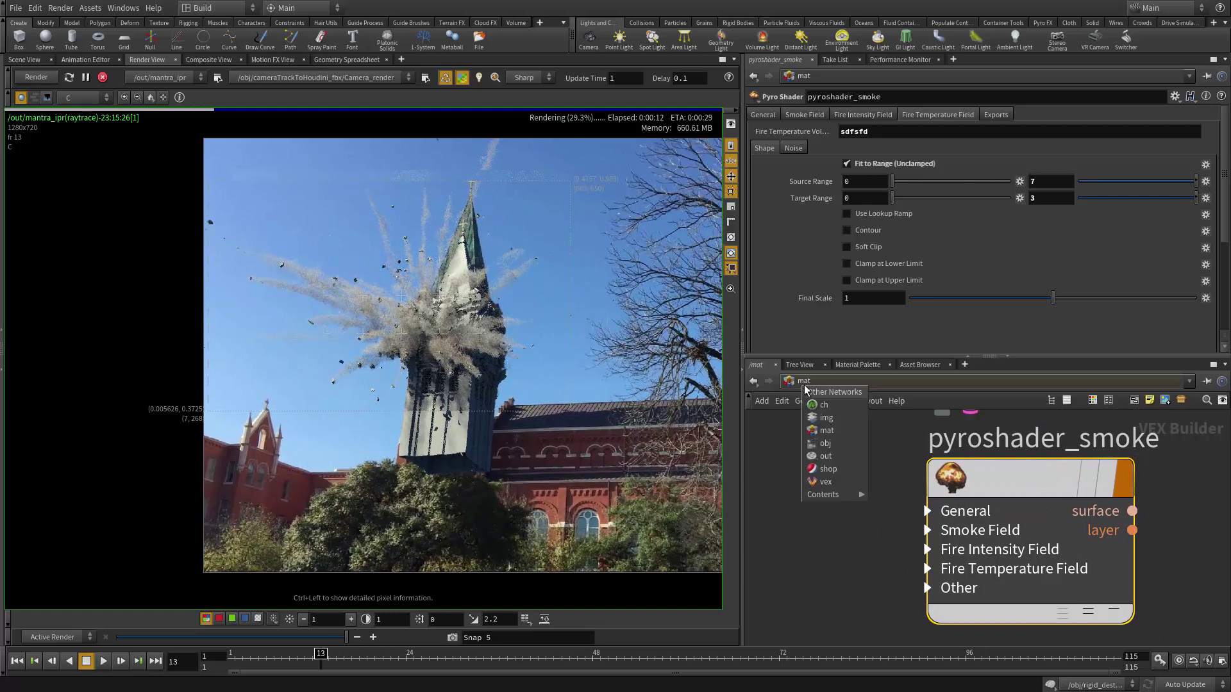
{"action": "left_click", "coordinate": [824, 459]}
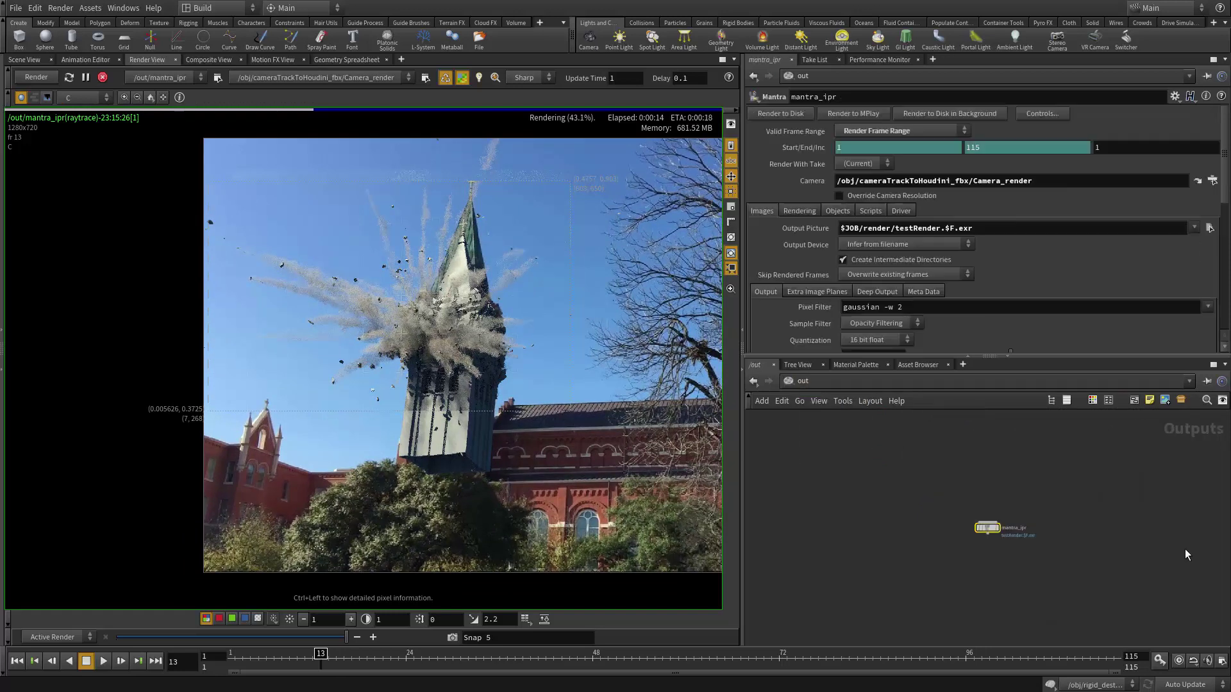
{"action": "left_click", "coordinate": [791, 380]}
{"action": "left_click", "coordinate": [809, 451]}
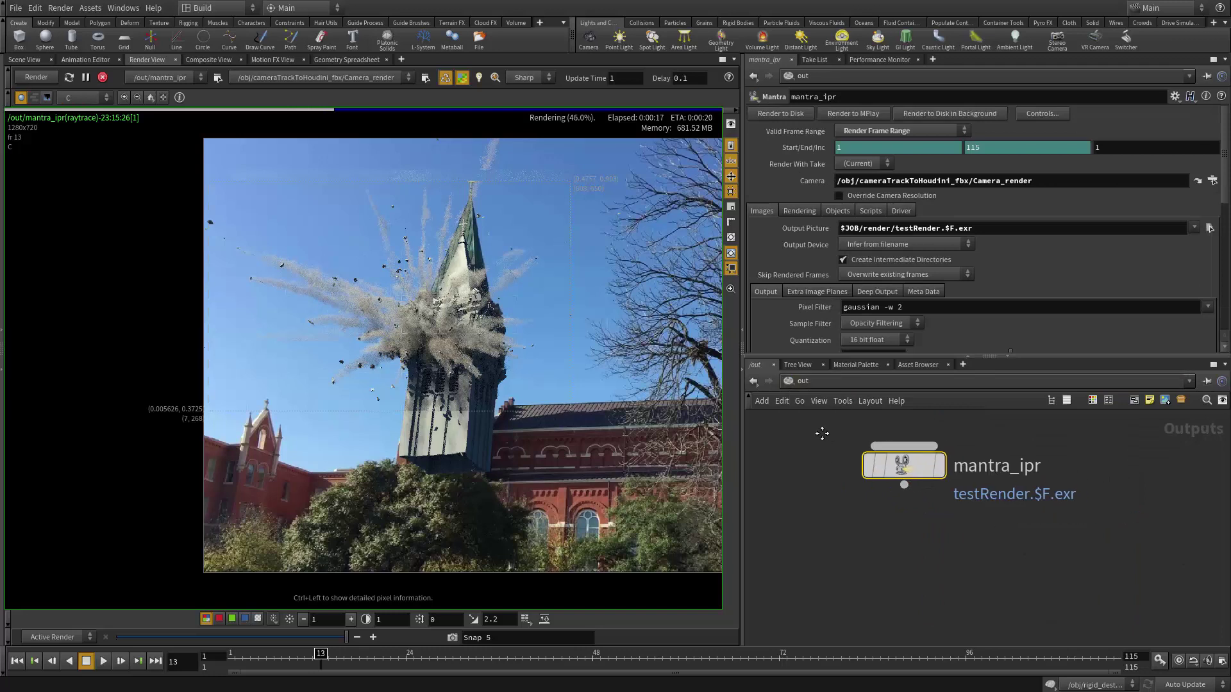
{"action": "left_click", "coordinate": [799, 382]}
{"action": "left_click", "coordinate": [822, 452]}
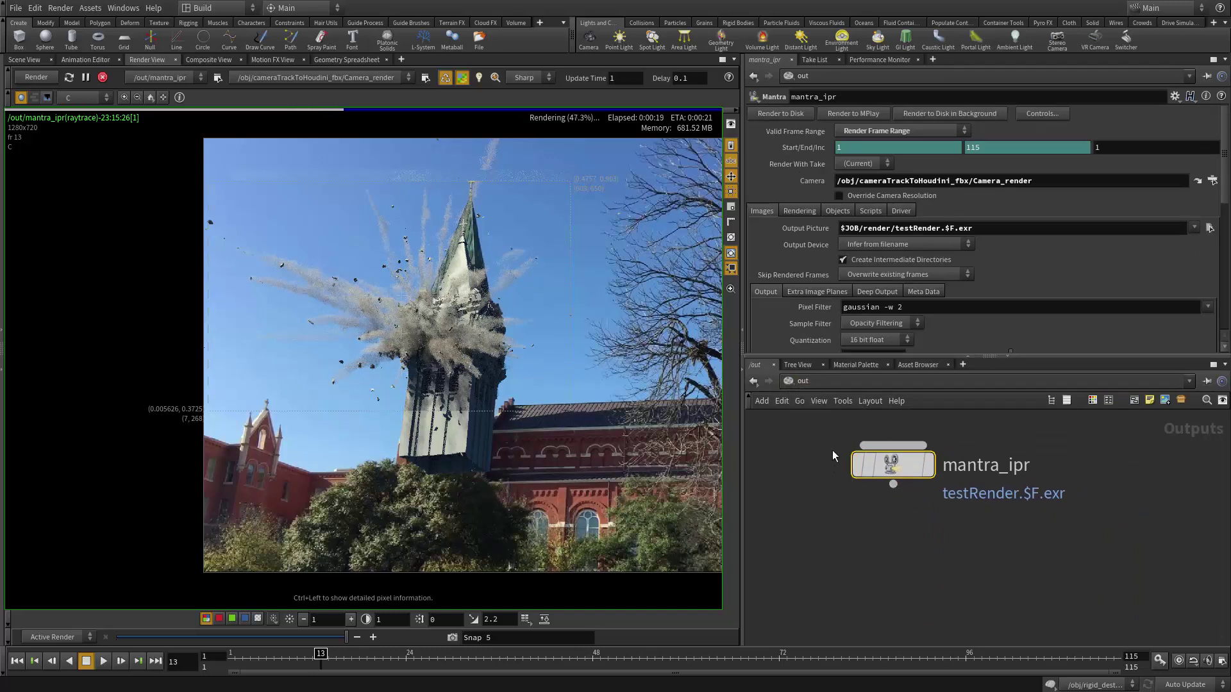
{"action": "scroll", "coordinate": [1032, 525], "scroll_direction": "up", "scroll_amount": 3}
{"action": "middle_click_drag", "start_coordinate": [887, 500], "coordinate": [977, 602]}
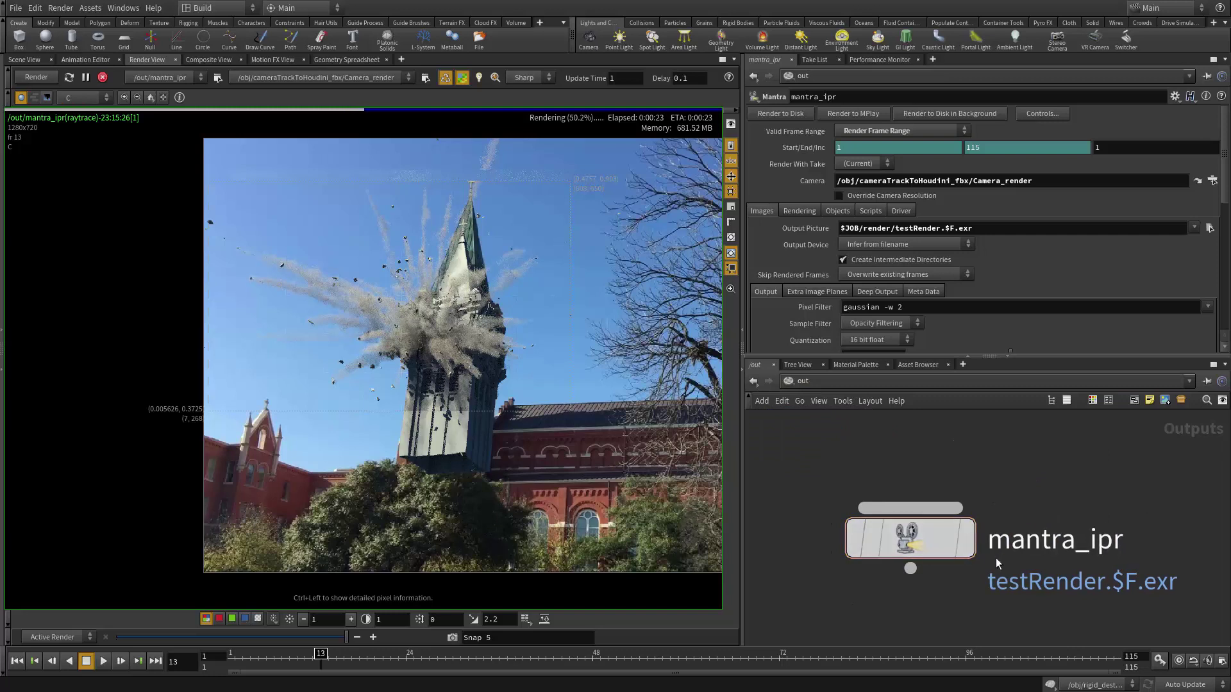
{"action": "left_click", "coordinate": [902, 533]}
{"action": "left_click", "coordinate": [904, 538]}
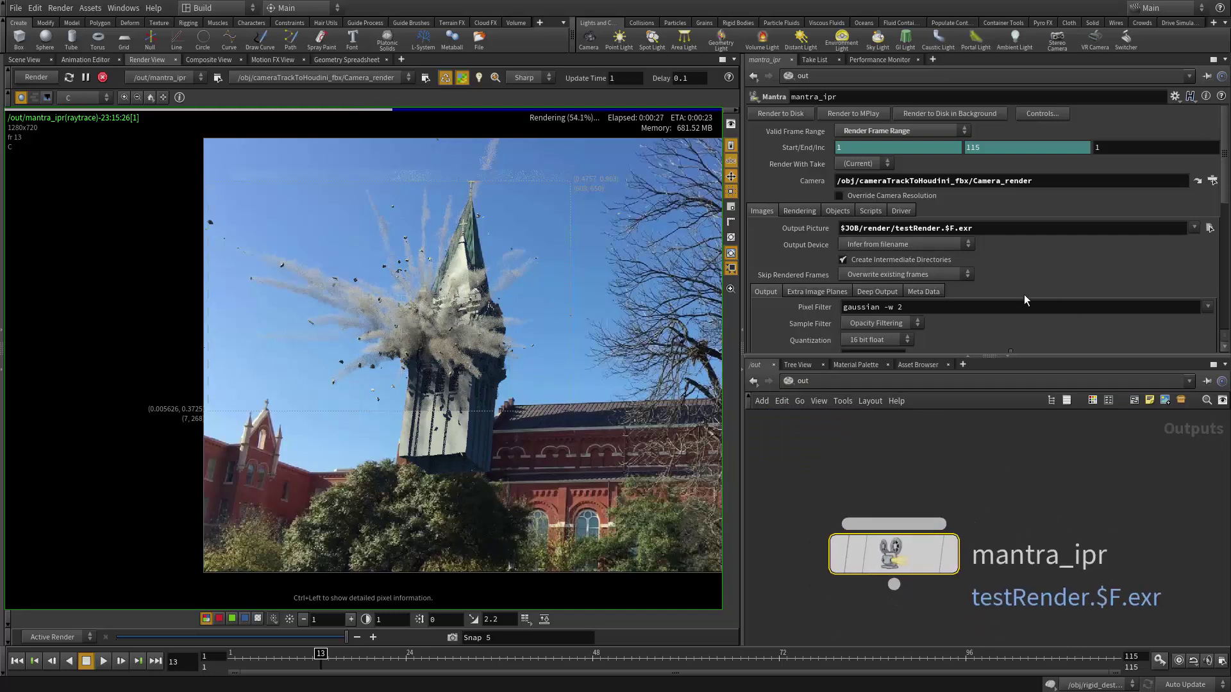
Show the Mantra node's rendering sampling settings and review both Pixel Samples values.
{"action": "left_click", "coordinate": [796, 210]}
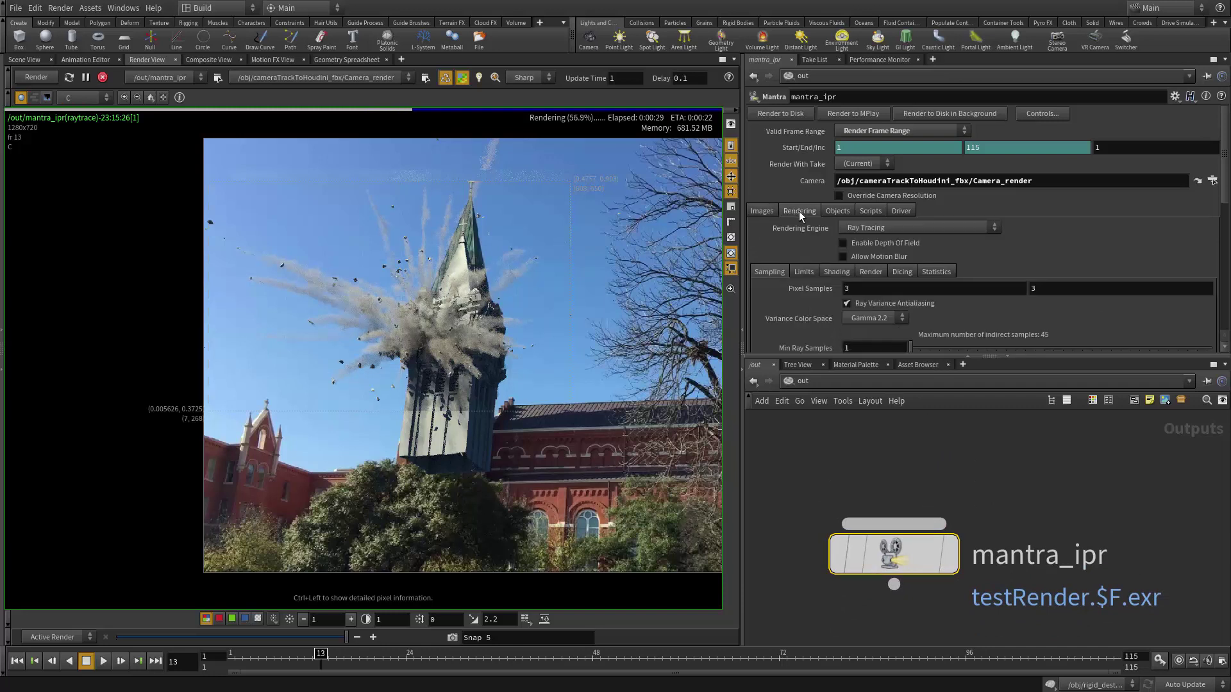
{"action": "left_click", "coordinate": [857, 290]}
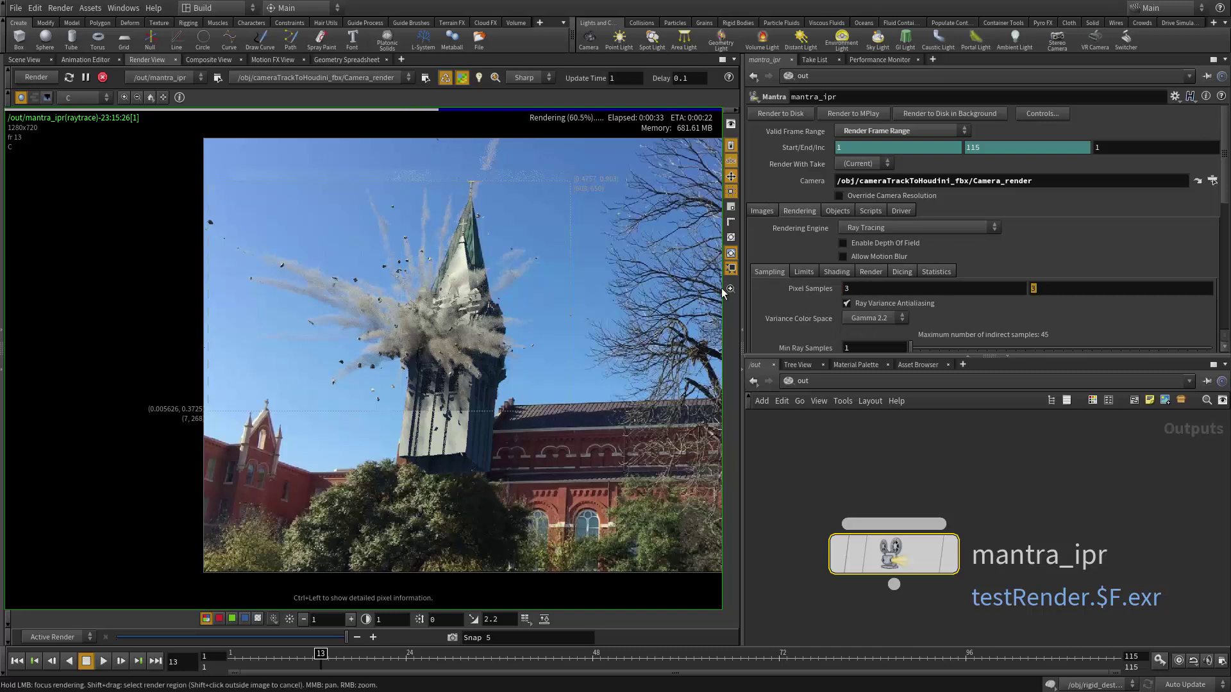
{"action": "left_click", "coordinate": [862, 291]}
{"action": "left_click_drag", "start_coordinate": [862, 291], "coordinate": [827, 291]}
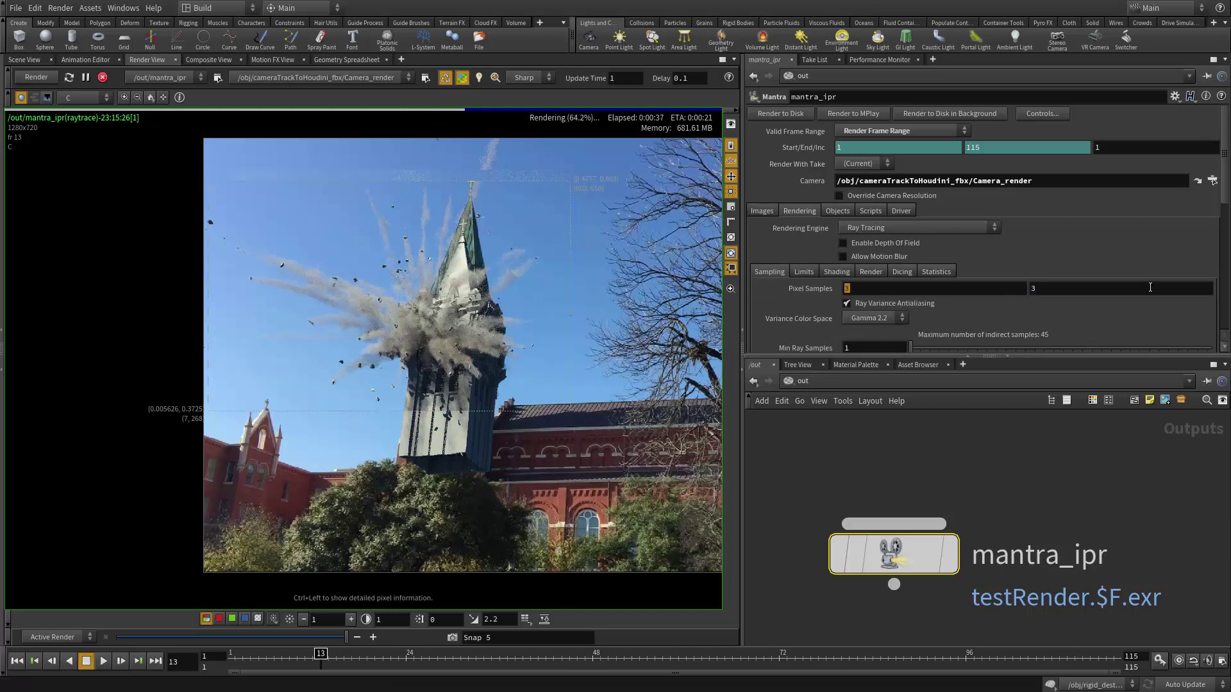
{"action": "left_click_drag", "start_coordinate": [1148, 287], "coordinate": [1019, 288]}
Inspect the smoke trails around the tower's spire in the render, including the whole explosion.
{"action": "right_click_drag", "start_coordinate": [429, 282], "coordinate": [430, 243]}
{"action": "middle_click_drag", "start_coordinate": [430, 242], "coordinate": [449, 474]}
{"action": "right_click_drag", "start_coordinate": [449, 474], "coordinate": [484, 469]}
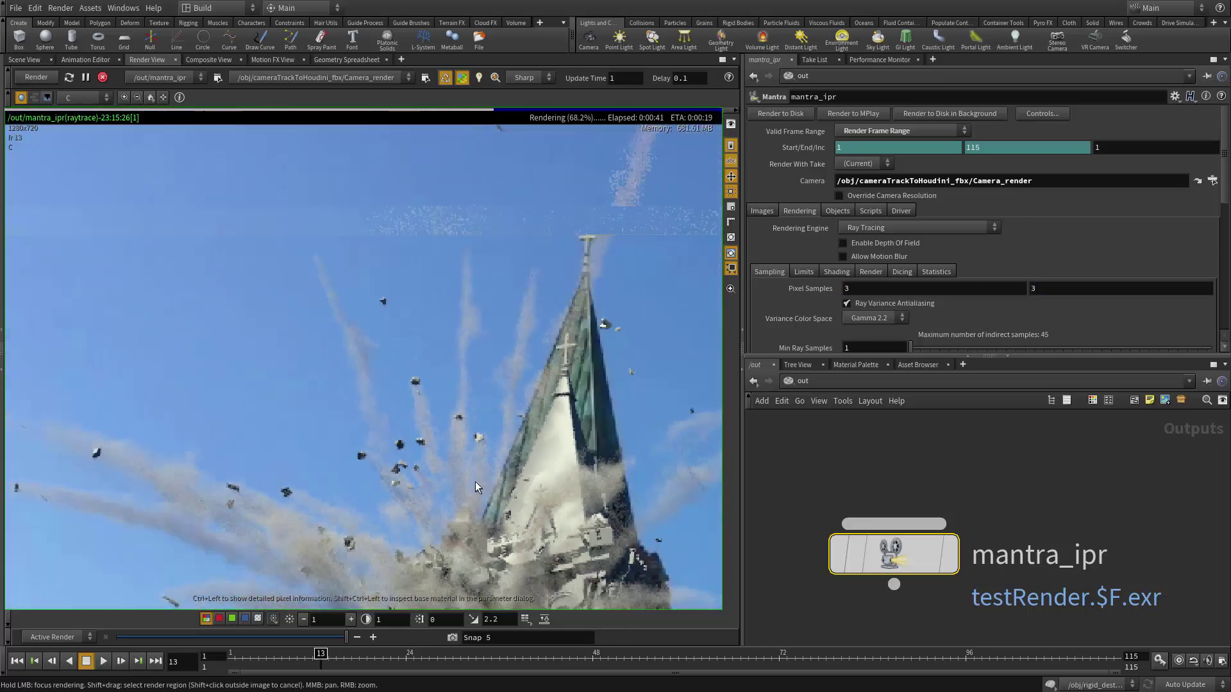
{"action": "scroll", "coordinate": [485, 469], "scroll_direction": "down", "scroll_amount": 5}
{"action": "middle_click_drag", "start_coordinate": [521, 429], "coordinate": [524, 388]}
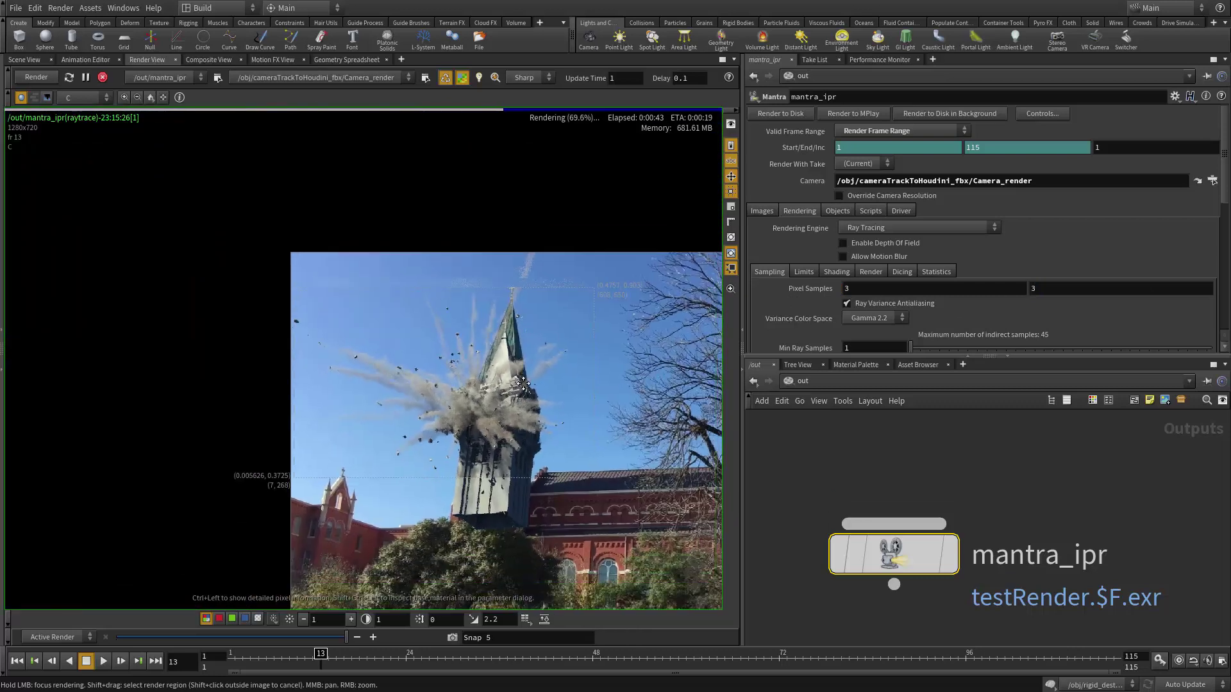
{"action": "scroll", "coordinate": [523, 388], "scroll_direction": "up", "scroll_amount": 1}
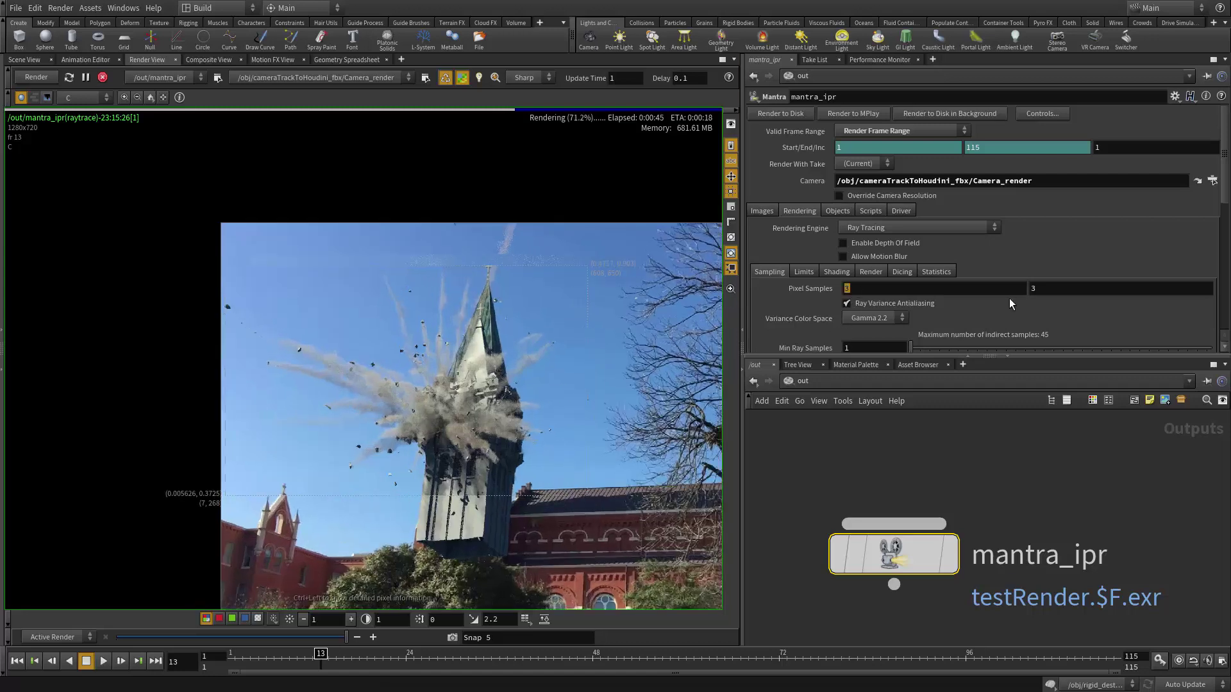
Recheck the Pixel Samples values and compare them with the smoke quality in a close-up of the render.
{"action": "left_click_drag", "start_coordinate": [1040, 293], "coordinate": [710, 307]}
{"action": "left_click_drag", "start_coordinate": [858, 291], "coordinate": [833, 292]}
{"action": "middle_click_drag", "start_coordinate": [569, 435], "coordinate": [604, 426]}
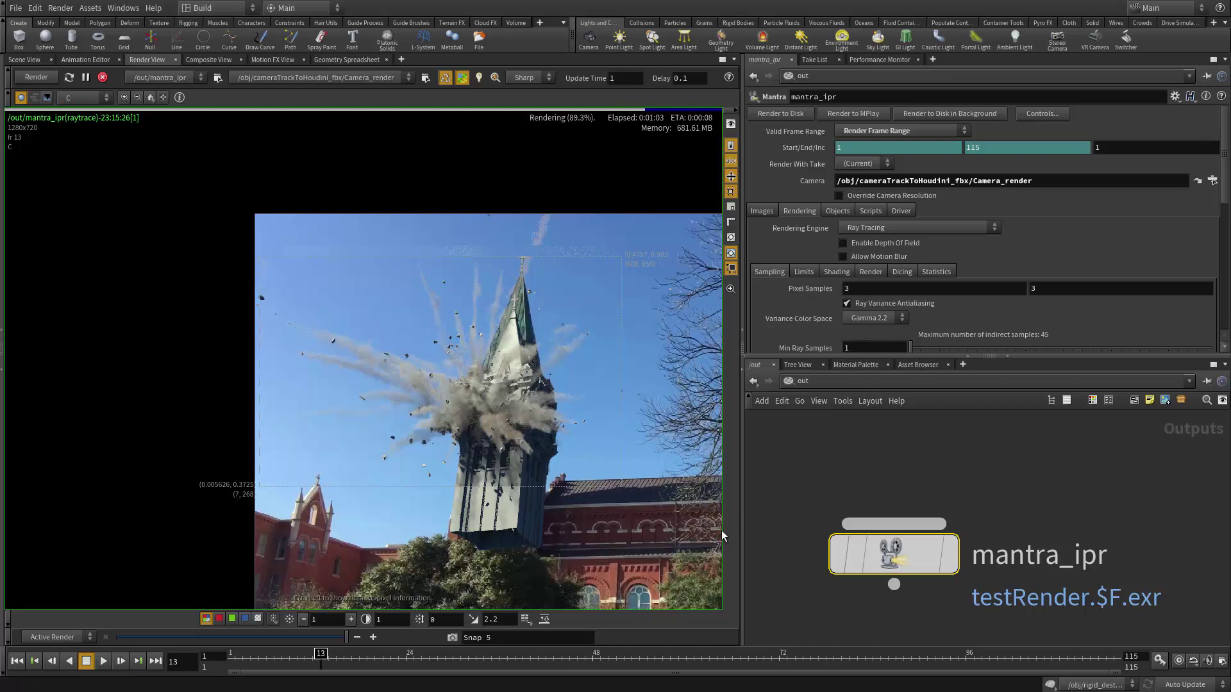
{"action": "scroll", "coordinate": [507, 399], "scroll_direction": "up", "scroll_amount": 5}
{"action": "middle_click_drag", "start_coordinate": [518, 398], "coordinate": [541, 388]}
Review the Min Ray Samples, Max Ray Samples and Noise Level sampling settings.
{"action": "scroll", "coordinate": [921, 319], "scroll_direction": "down", "scroll_amount": 3}
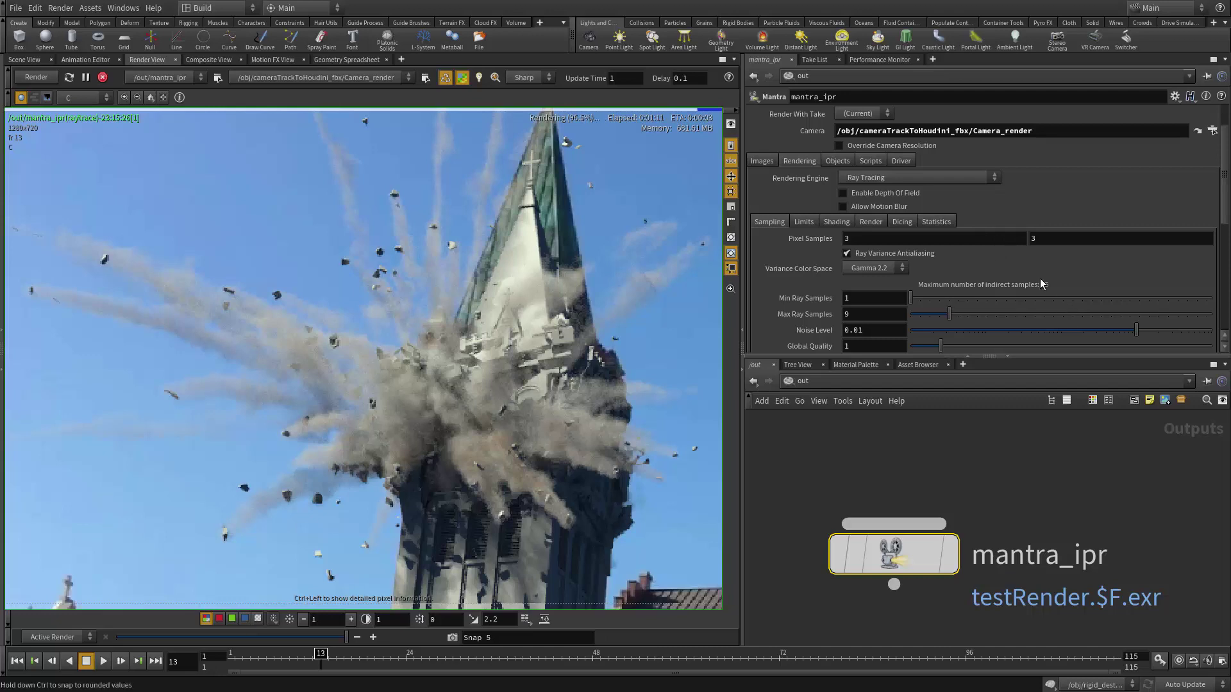
{"action": "scroll", "coordinate": [1004, 252], "scroll_direction": "down", "scroll_amount": 2}
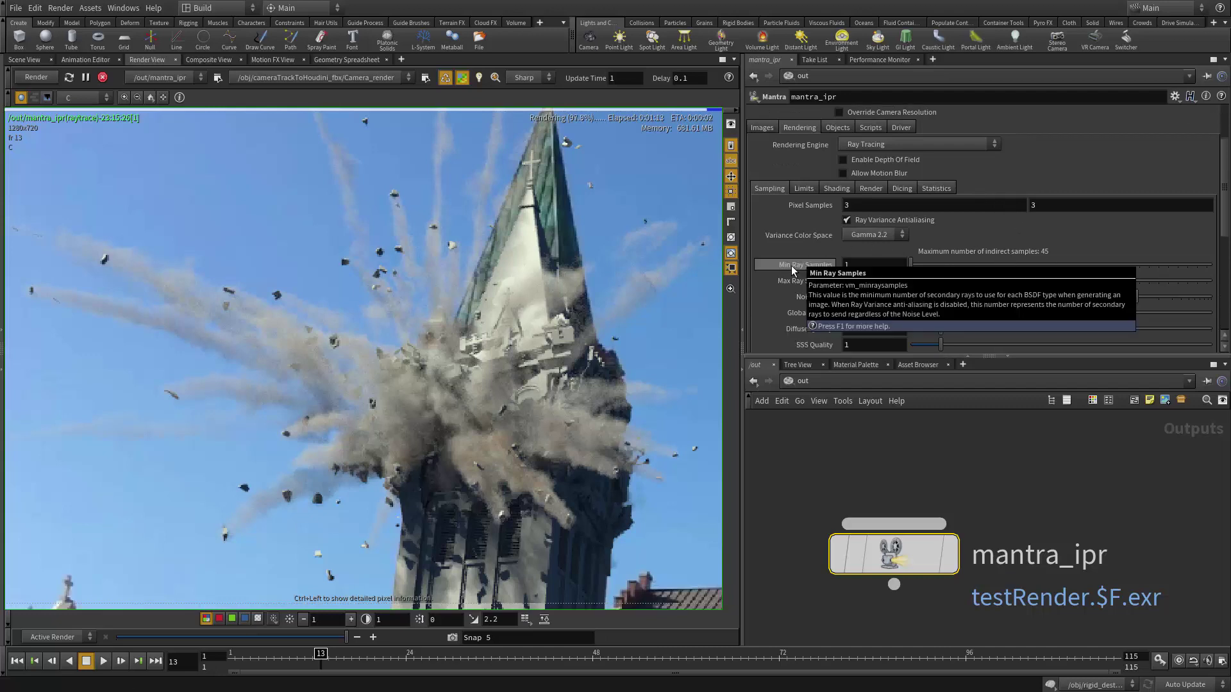
{"action": "mouse_move", "coordinate": [794, 286]}
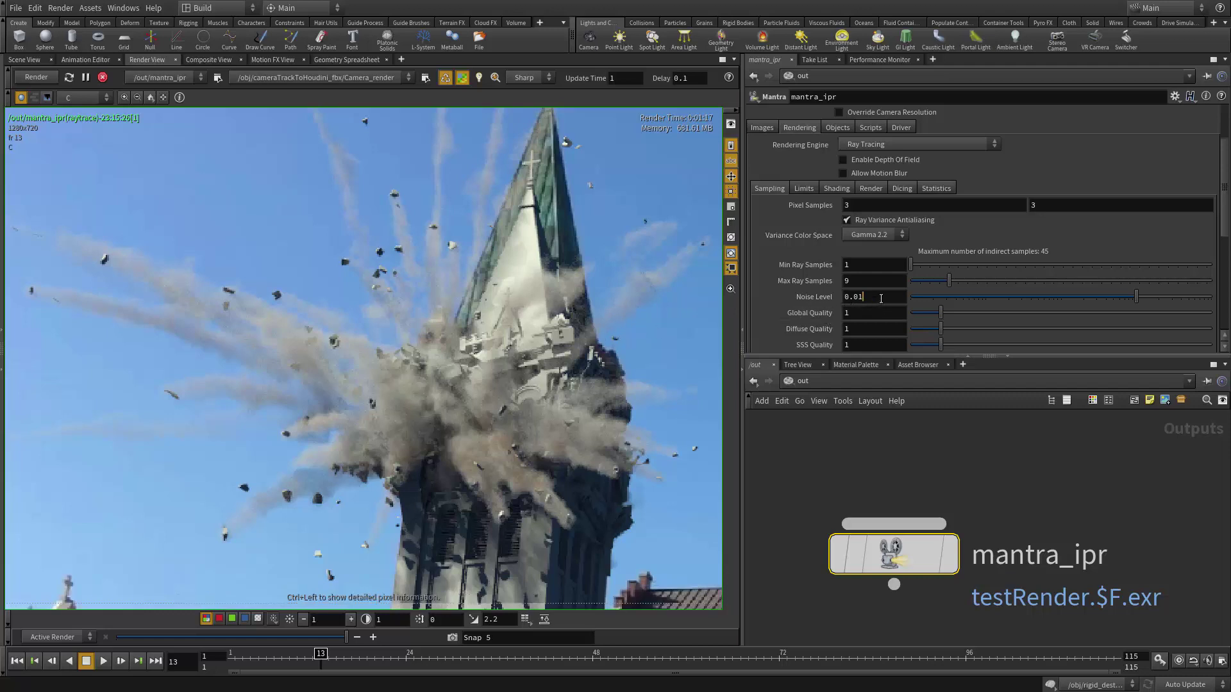
{"action": "left_click_drag", "start_coordinate": [882, 298], "coordinate": [825, 295]}
{"action": "left_click", "coordinate": [870, 282]}
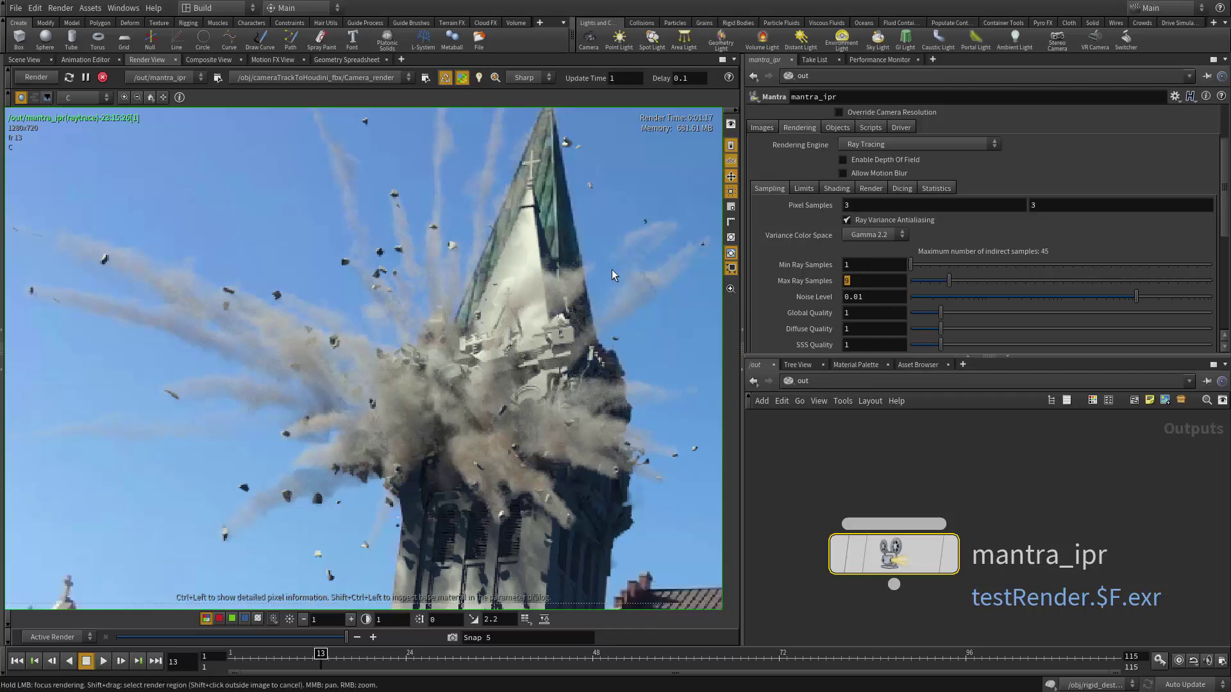
Examine the finished render for noise in the smoke, debris and tower, zoomed in and as a whole.
{"action": "middle_click_drag", "start_coordinate": [613, 268], "coordinate": [516, 353]}
{"action": "right_click_drag", "start_coordinate": [564, 330], "coordinate": [162, 347]}
{"action": "right_click_drag", "start_coordinate": [384, 373], "coordinate": [644, 404]}
{"action": "middle_click_drag", "start_coordinate": [493, 400], "coordinate": [72, 460]}
{"action": "right_click_drag", "start_coordinate": [72, 460], "coordinate": [448, 398]}
{"action": "middle_click_drag", "start_coordinate": [453, 370], "coordinate": [463, 414]}
{"action": "scroll", "coordinate": [466, 414], "scroll_direction": "down", "scroll_amount": 6}
{"action": "scroll", "coordinate": [464, 418], "scroll_direction": "up", "scroll_amount": 2}
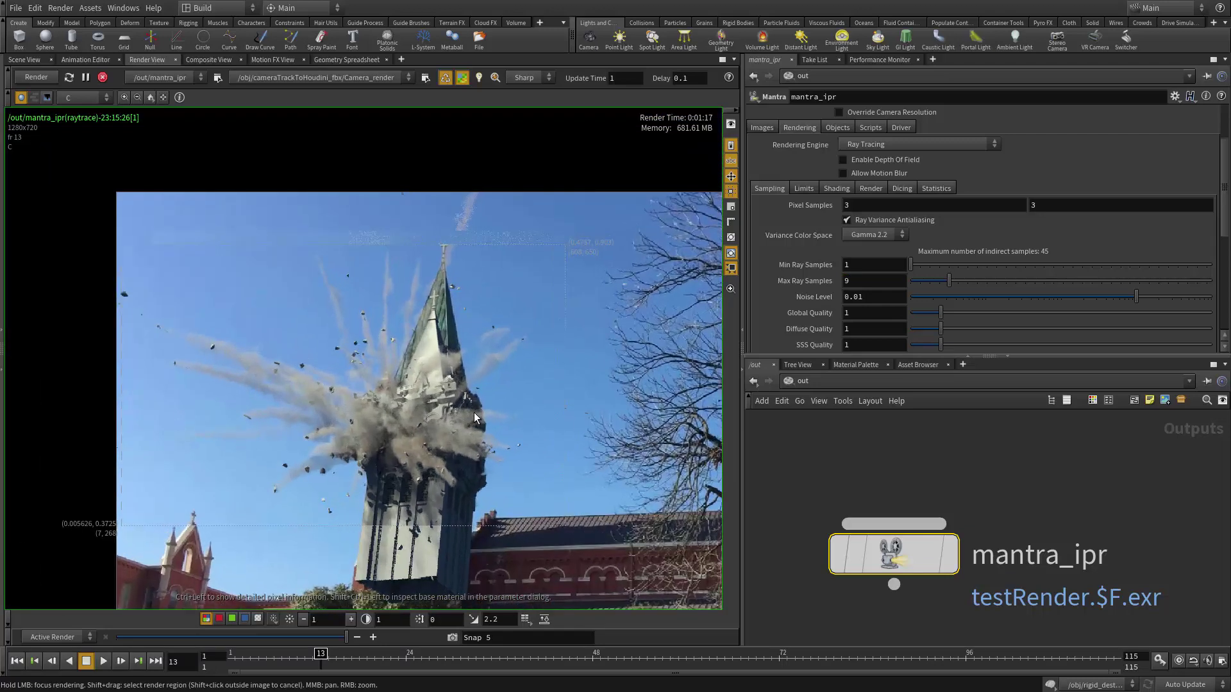
{"action": "scroll", "coordinate": [502, 403], "scroll_direction": "up", "scroll_amount": 3}
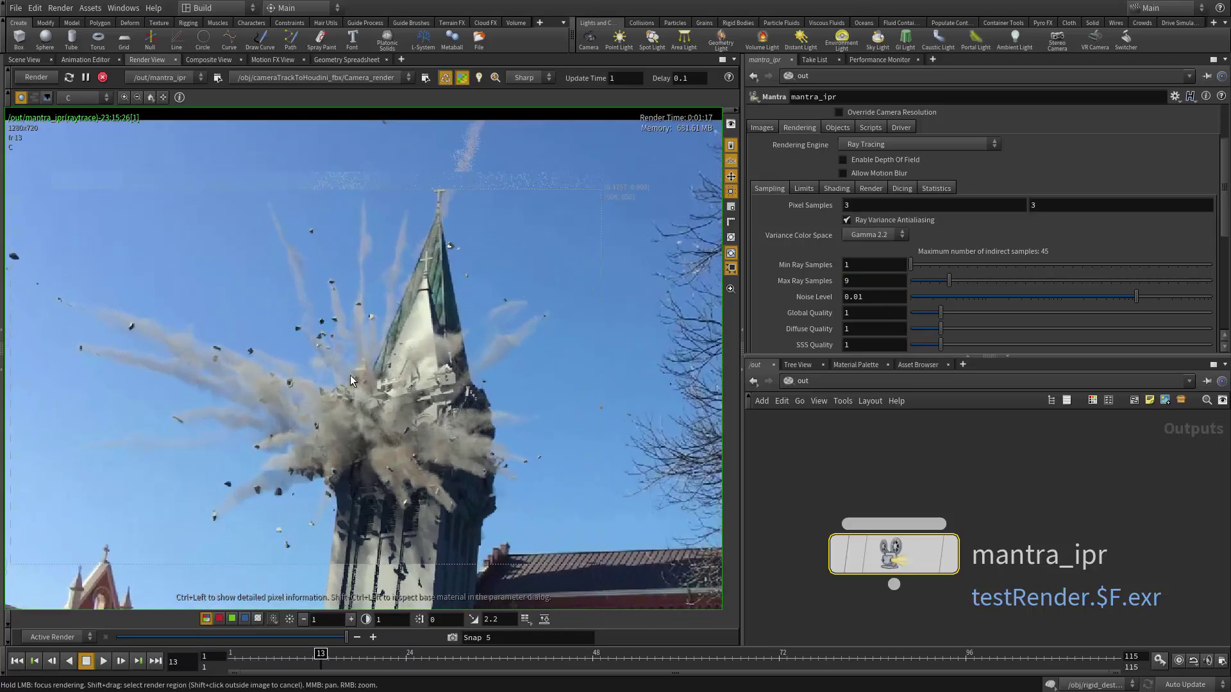
{"action": "middle_click_drag", "start_coordinate": [364, 377], "coordinate": [437, 330]}
{"action": "scroll", "coordinate": [388, 288], "scroll_direction": "up", "scroll_amount": 2}
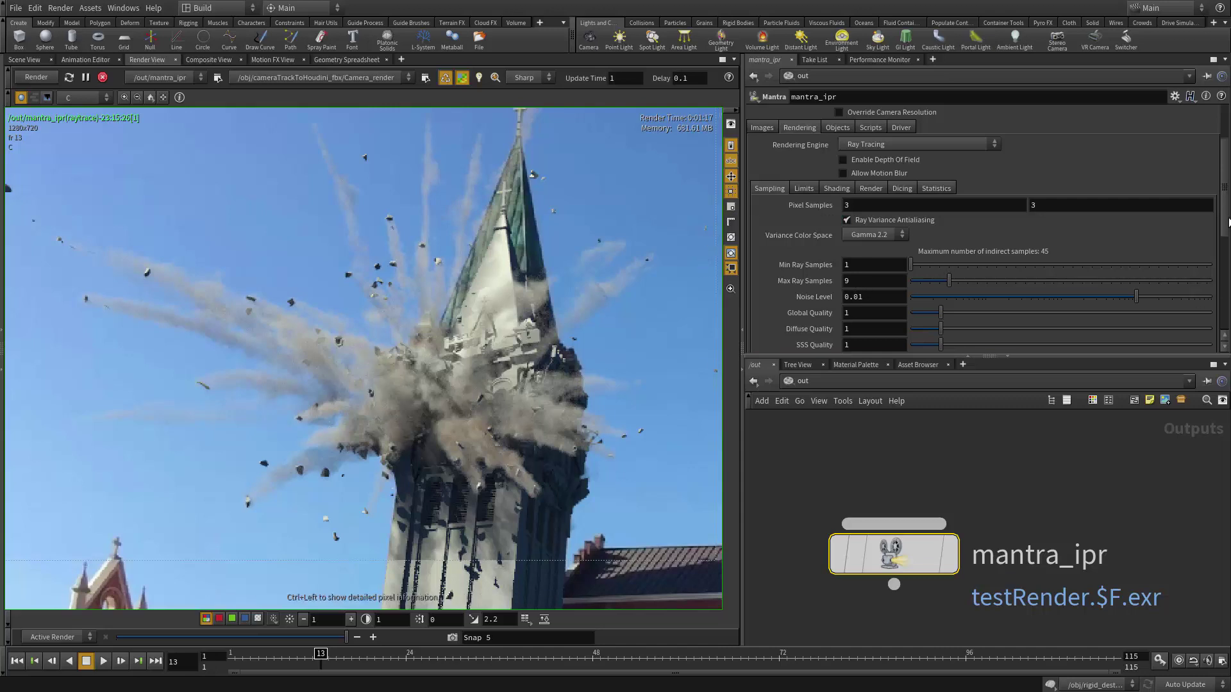
Go through the sampling settings again, from Pixel Samples through the minimum and maximum ray samples to Noise Level.
{"action": "left_click_drag", "start_coordinate": [1227, 221], "coordinate": [1228, 201]}
{"action": "scroll", "coordinate": [831, 202], "scroll_direction": "down", "scroll_amount": 3}
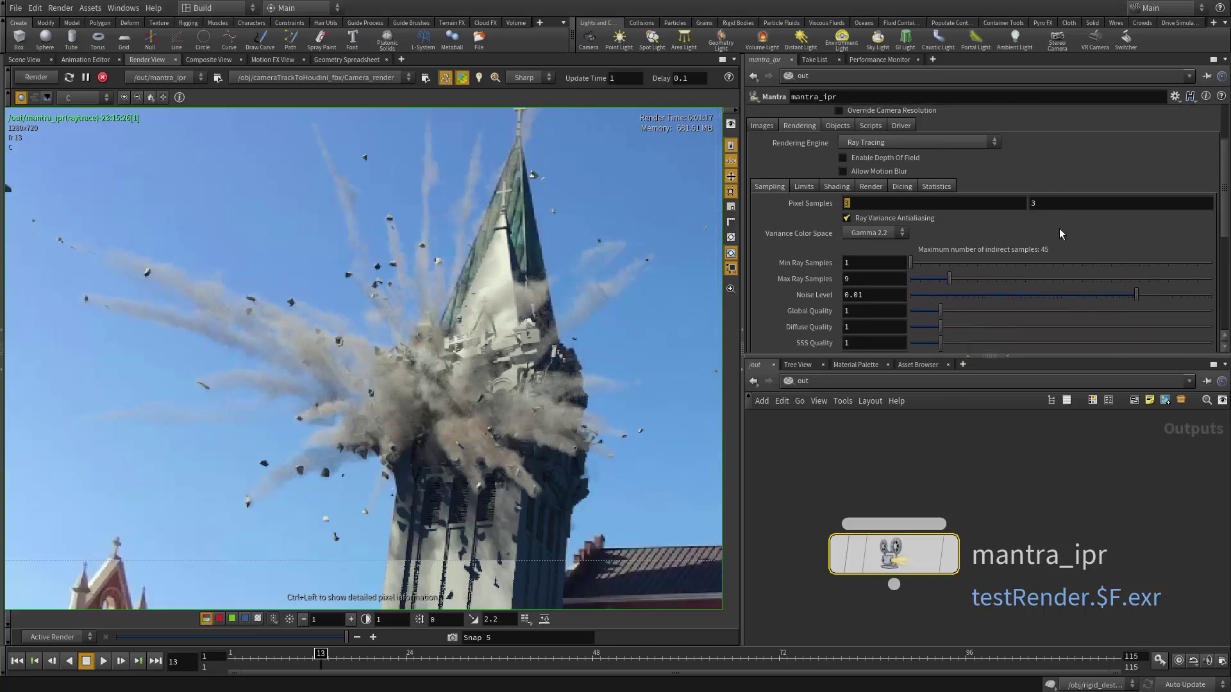
{"action": "key", "text": "Tab"}
{"action": "left_click_drag", "start_coordinate": [833, 203], "coordinate": [696, 208]}
{"action": "double_click", "coordinate": [864, 203]}
{"action": "left_click_drag", "start_coordinate": [873, 264], "coordinate": [700, 287]}
{"action": "key", "text": "Tab"}
{"action": "key", "text": "Tab"}
{"action": "double_click", "coordinate": [856, 281]}
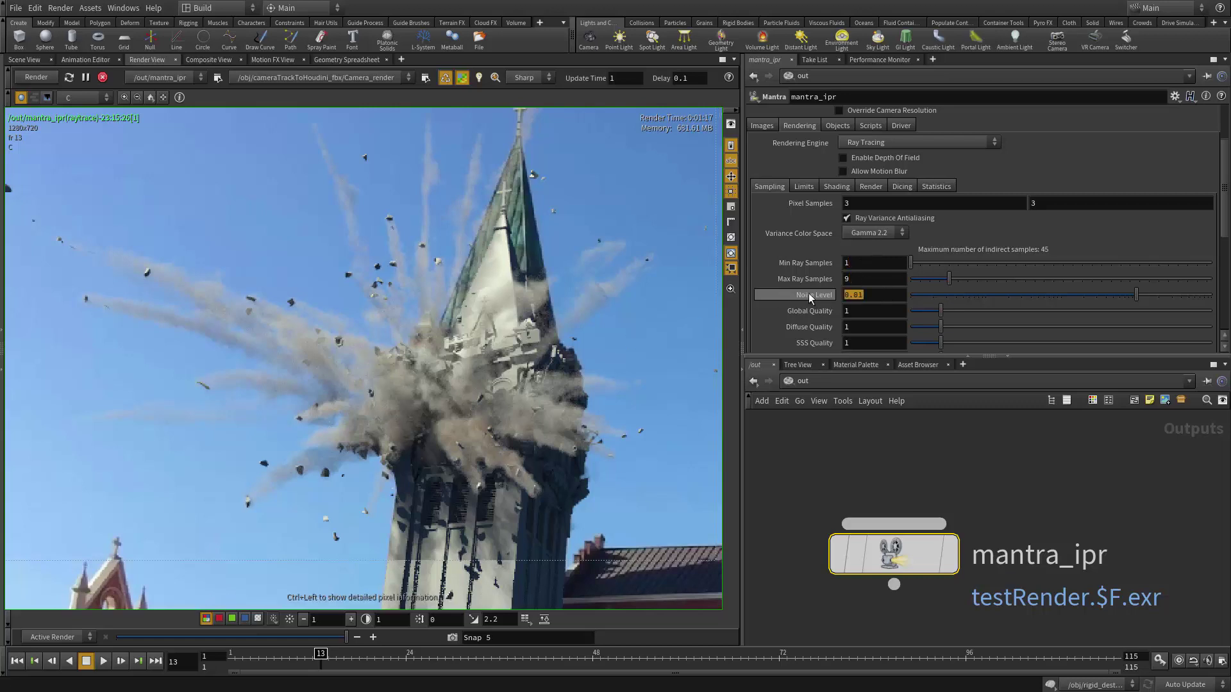
{"action": "key", "text": "Tab"}
{"action": "mouse_move", "coordinate": [807, 299]}
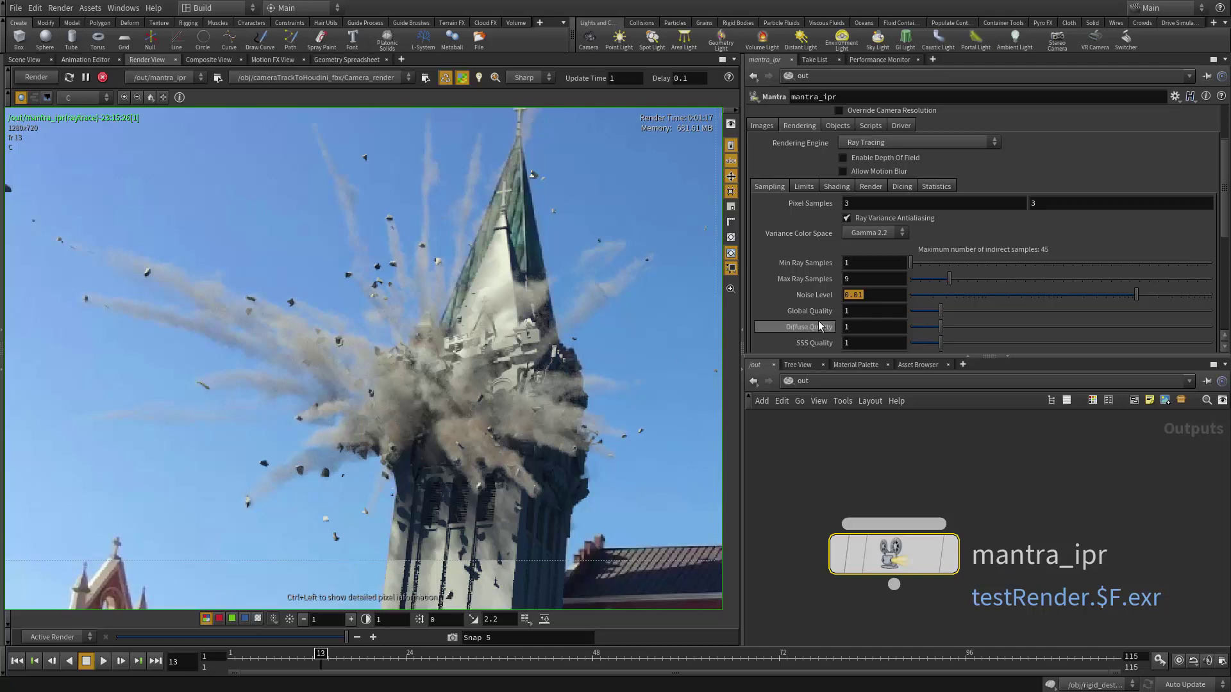
Review the sampling quality settings from Global Quality and Diffuse Quality through Reflection Quality to Volume Shadow Quality.
{"action": "scroll", "coordinate": [807, 294], "scroll_direction": "down", "scroll_amount": 1}
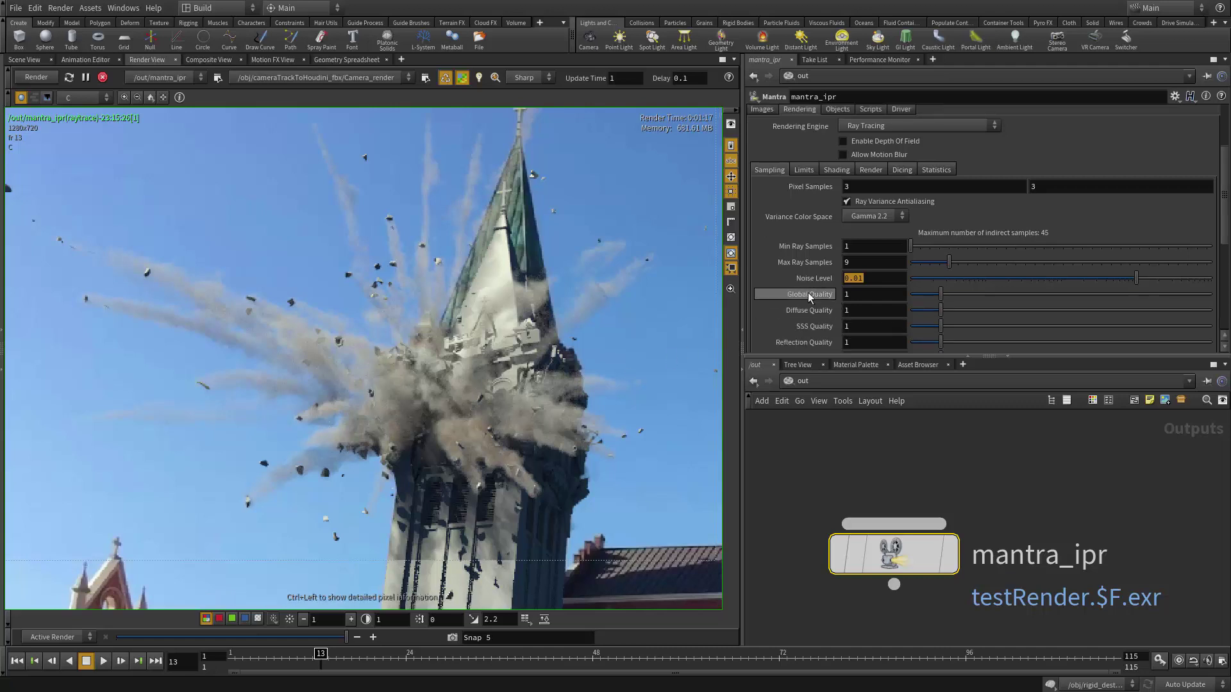
{"action": "mouse_move", "coordinate": [808, 292]}
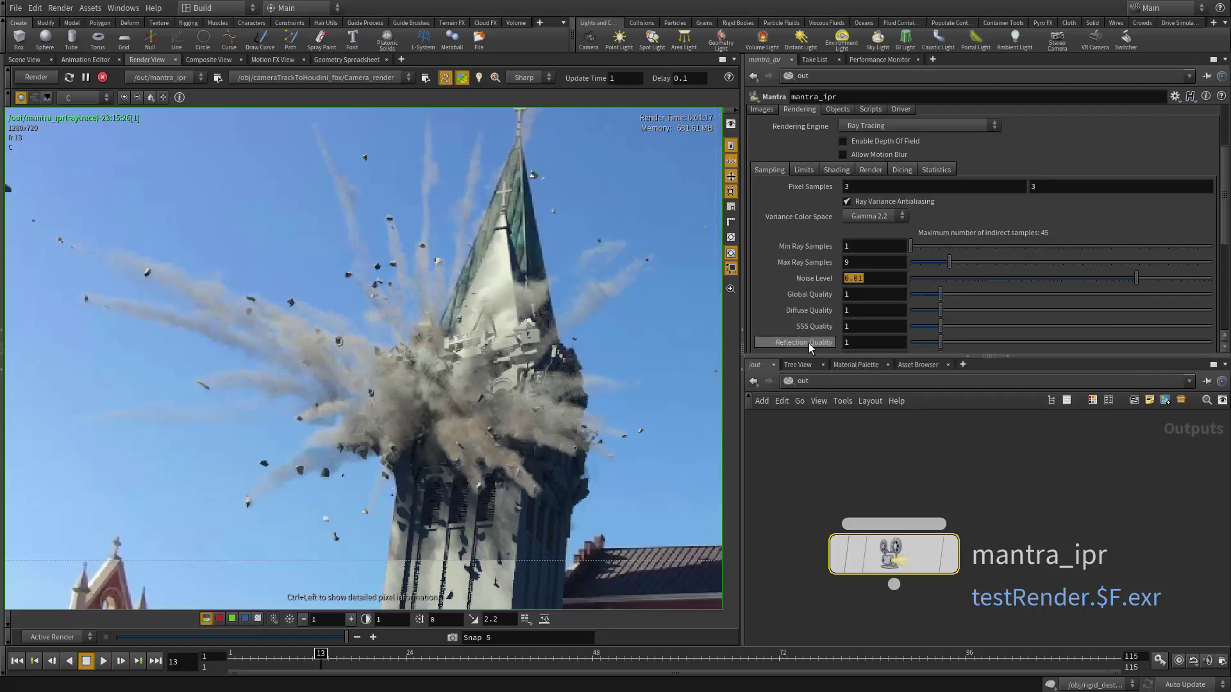
{"action": "scroll", "coordinate": [806, 333], "scroll_direction": "down", "scroll_amount": 2}
{"action": "scroll", "coordinate": [807, 324], "scroll_direction": "down", "scroll_amount": 2}
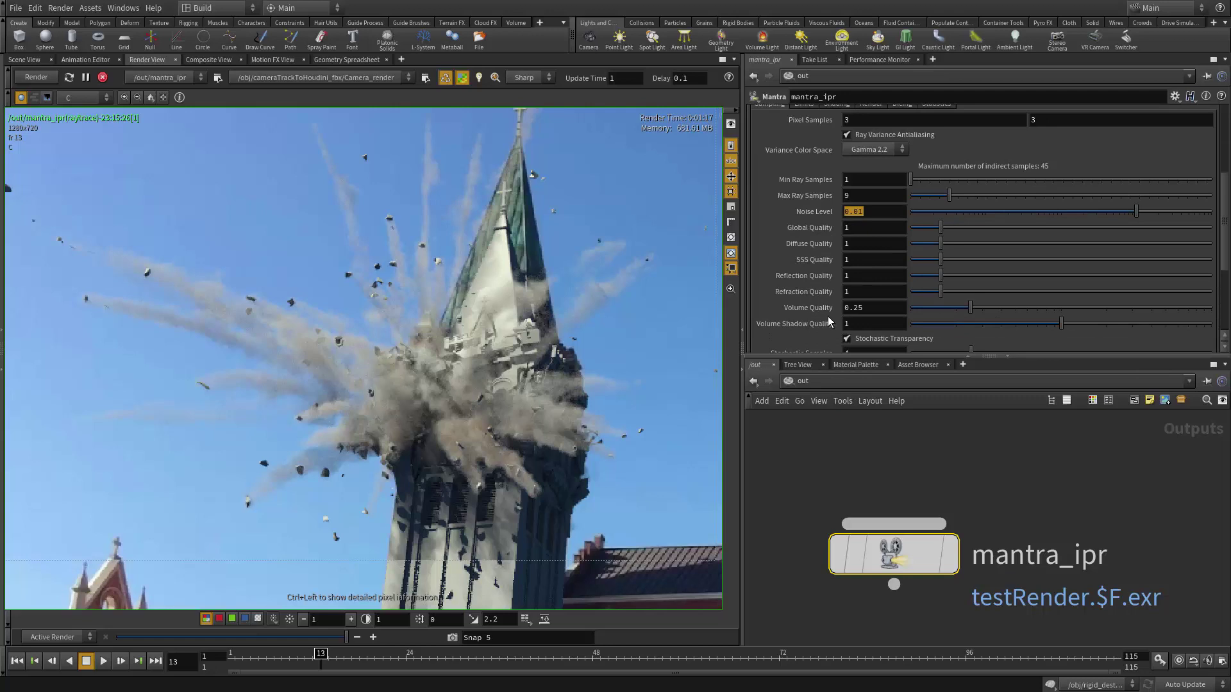
{"action": "mouse_move", "coordinate": [827, 326]}
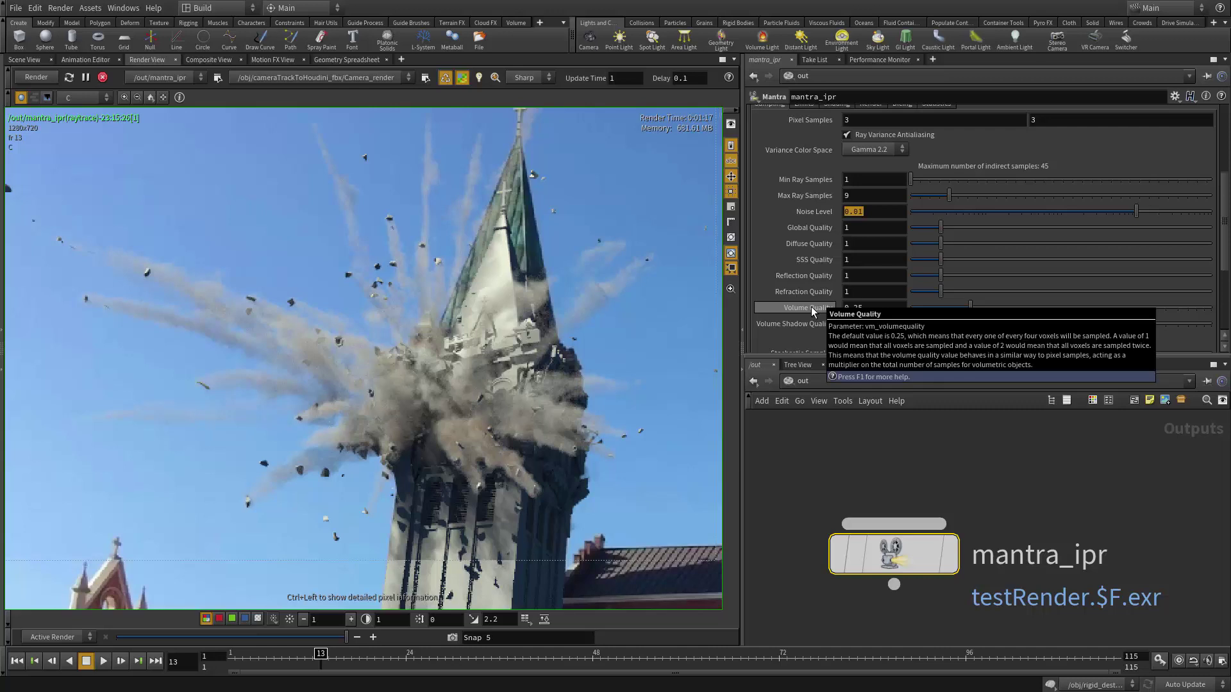
Examine the Volume Quality value and read its parameter description, followed by the description of Volume Shadow Quality.
{"action": "left_click_drag", "start_coordinate": [867, 307], "coordinate": [811, 306]}
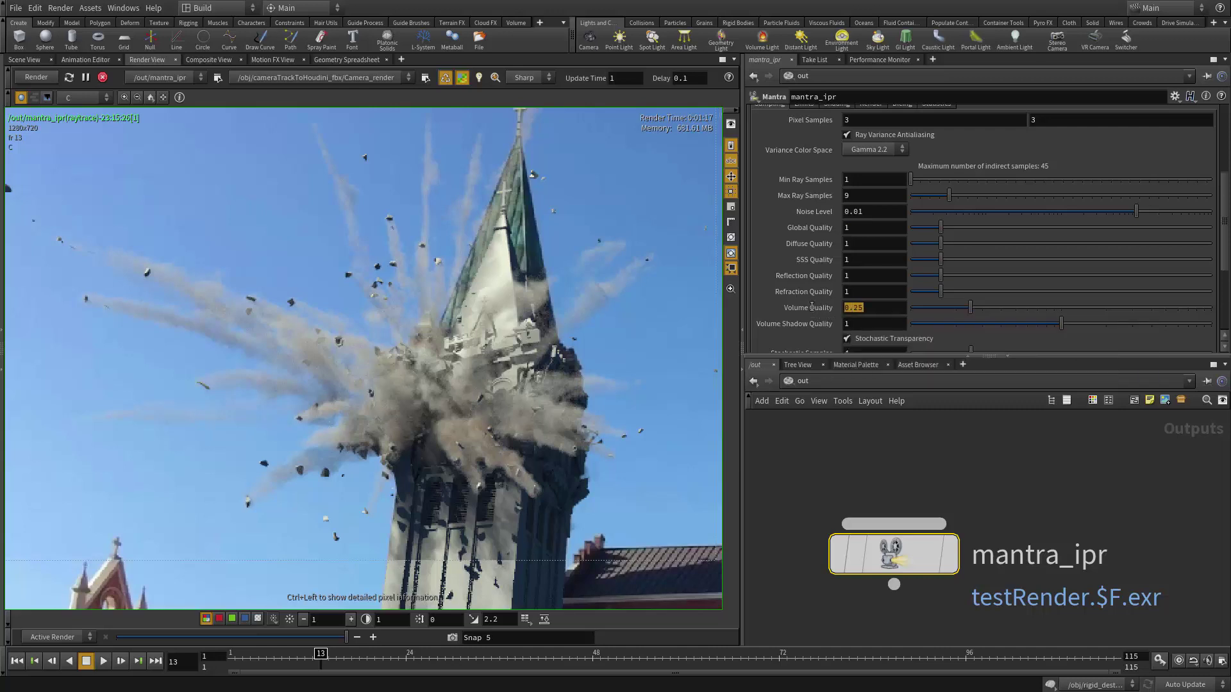
{"action": "left_click", "coordinate": [868, 308]}
{"action": "mouse_move", "coordinate": [825, 314]}
{"action": "double_click", "coordinate": [869, 308]}
{"action": "scroll", "coordinate": [874, 330], "scroll_direction": "down", "scroll_amount": 1}
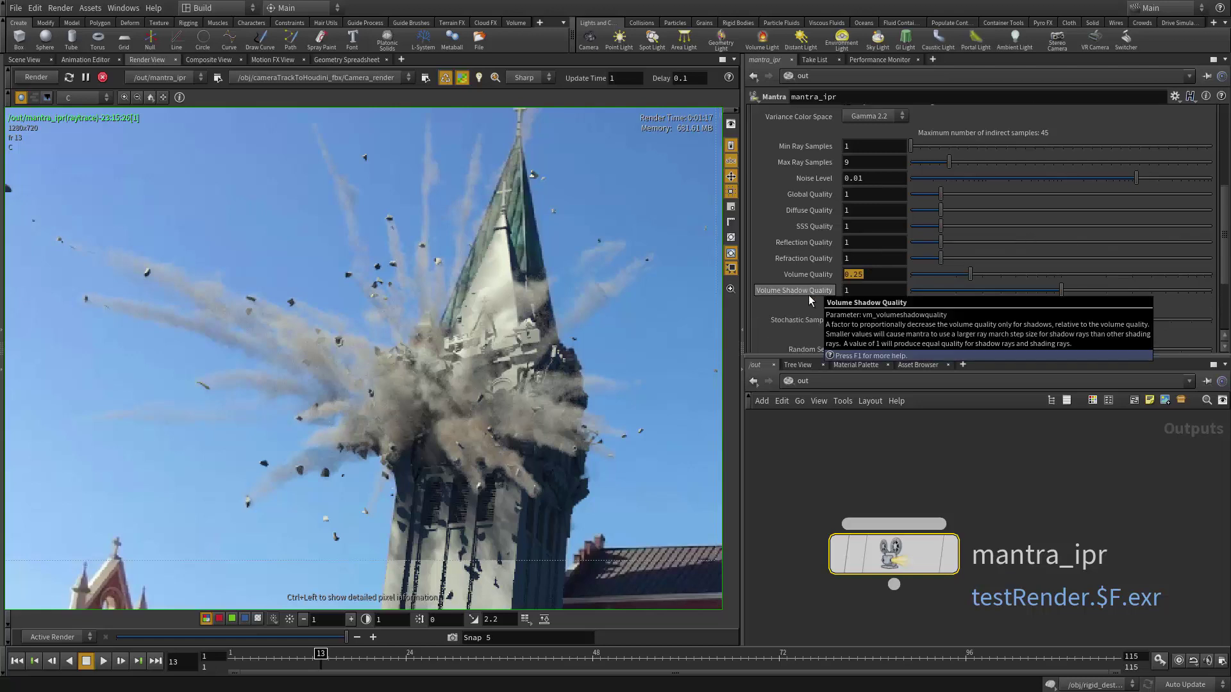
Set the Volume Shadow Quality to 0.9 in Mantra's sampling settings.
{"action": "left_click", "coordinate": [859, 288]}
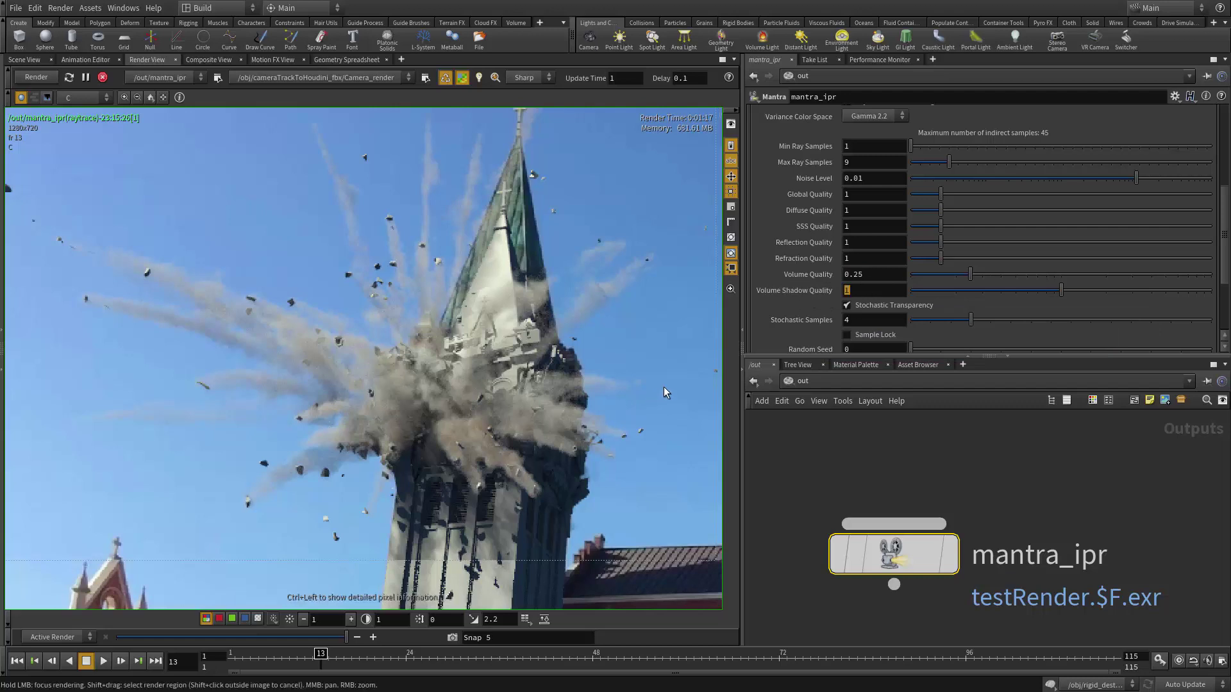
{"action": "double_click", "coordinate": [858, 288]}
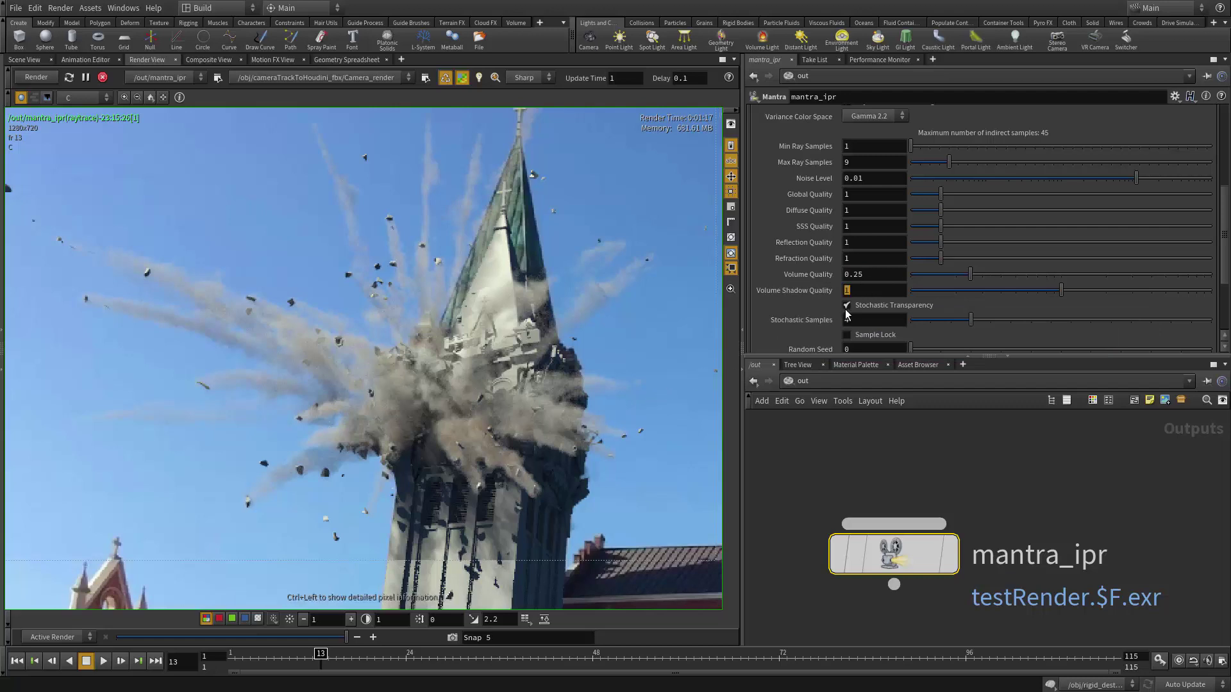
{"action": "left_click", "coordinate": [876, 295]}
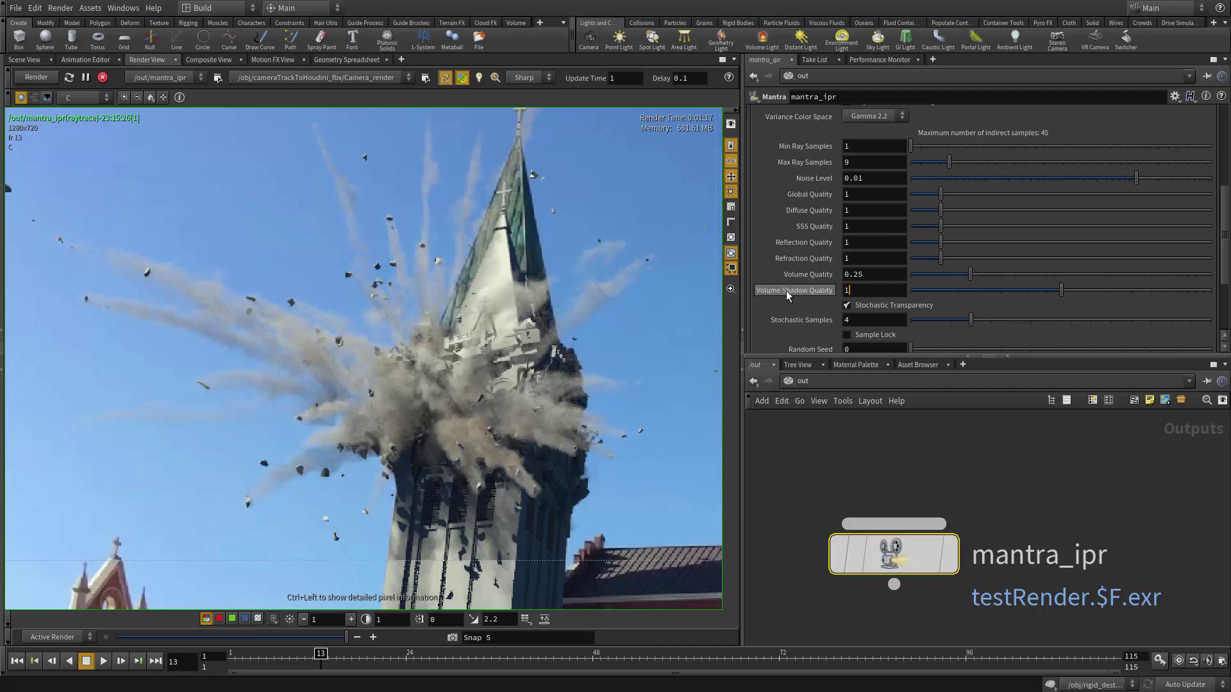
{"action": "scroll", "coordinate": [792, 291], "scroll_direction": "up", "scroll_amount": 2}
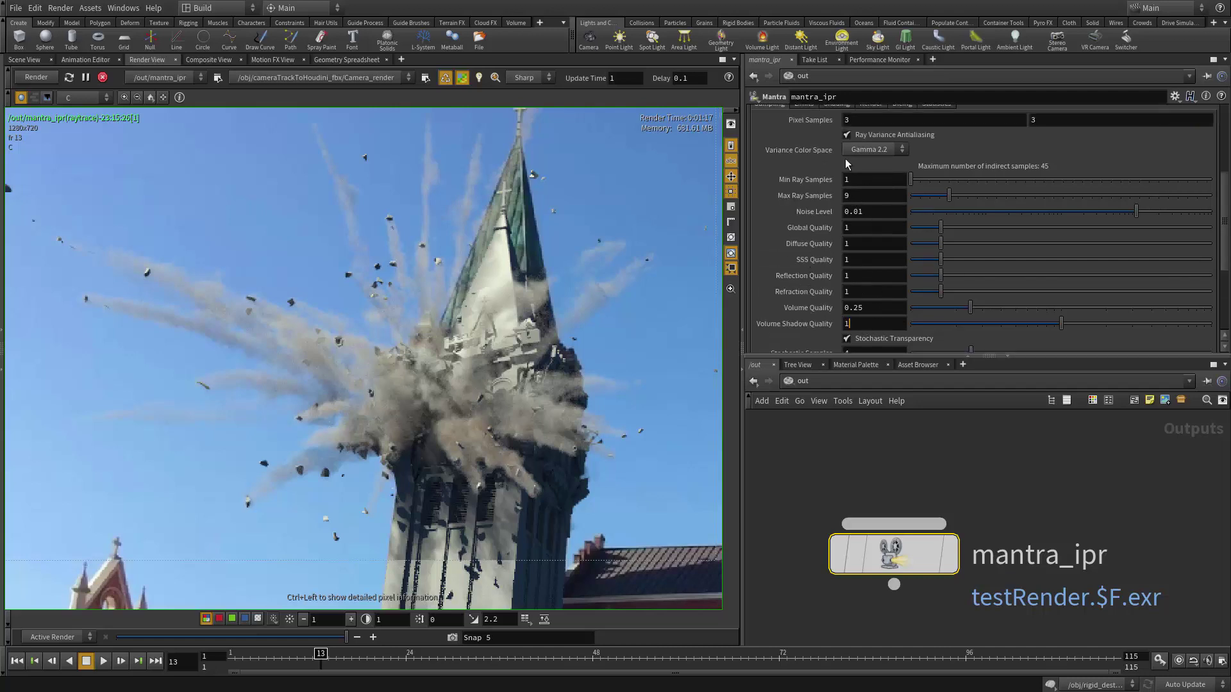
{"action": "scroll", "coordinate": [865, 226], "scroll_direction": "up", "scroll_amount": 1}
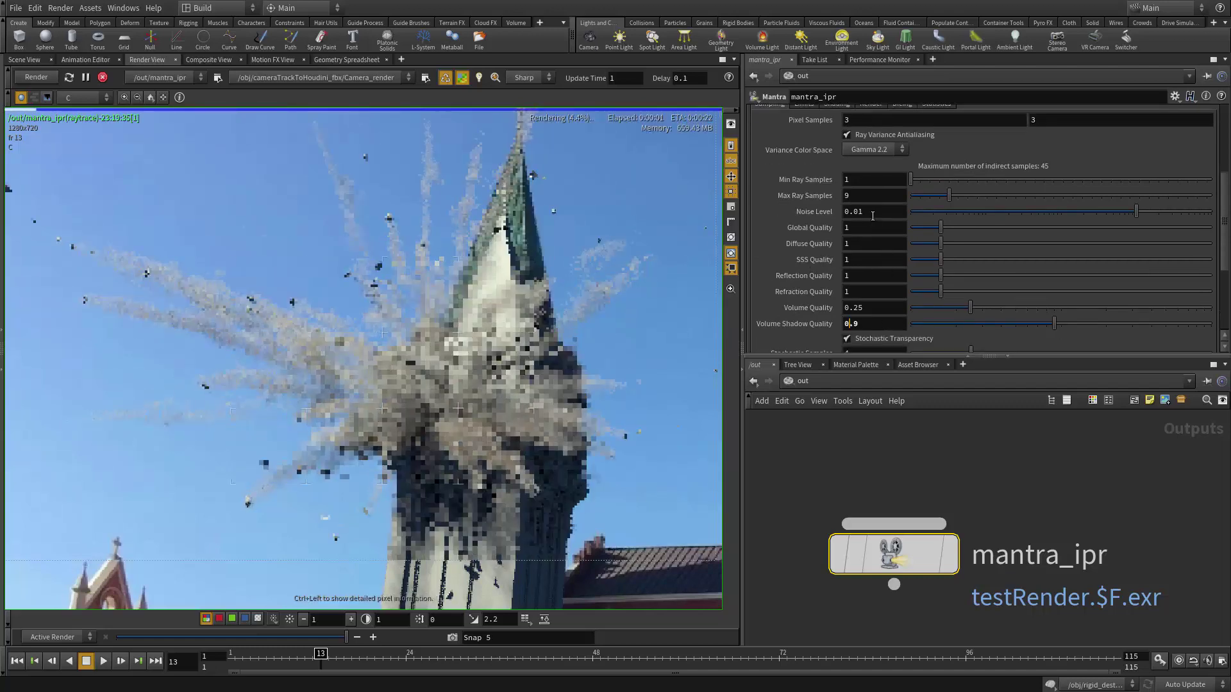
Compare the current render with the Snap 4 snapshot and set the Noise Level to 0.02.
{"action": "double_click", "coordinate": [871, 210]}
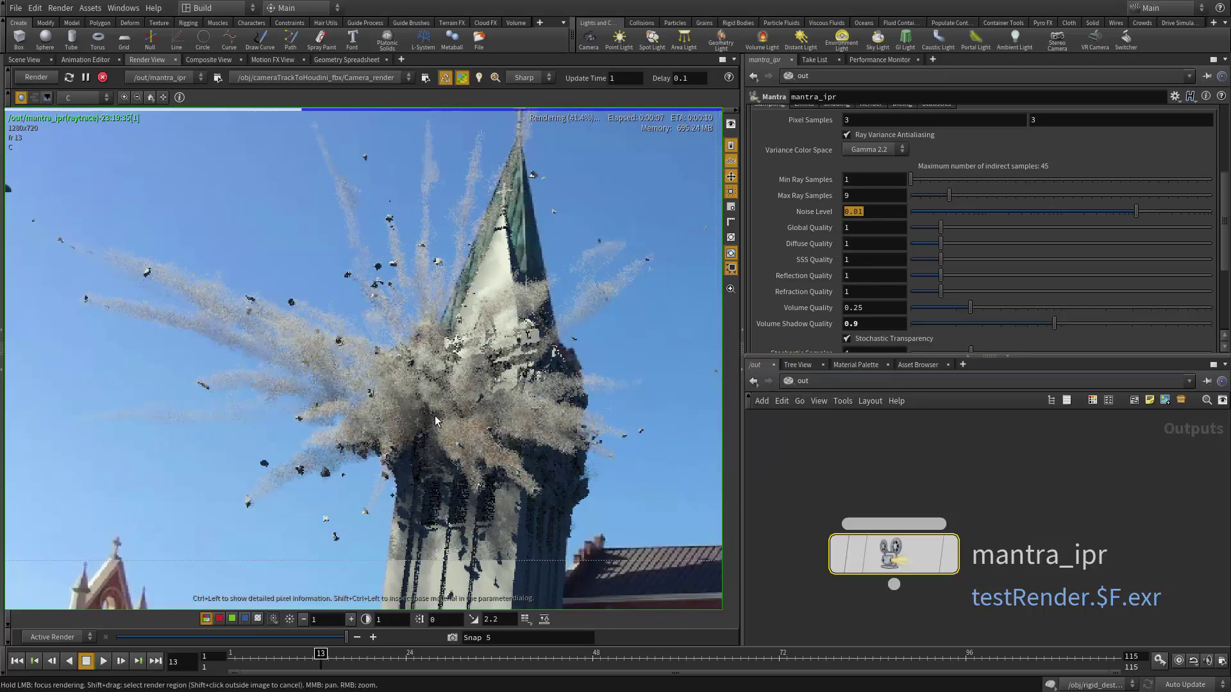
{"action": "left_click", "coordinate": [872, 213]}
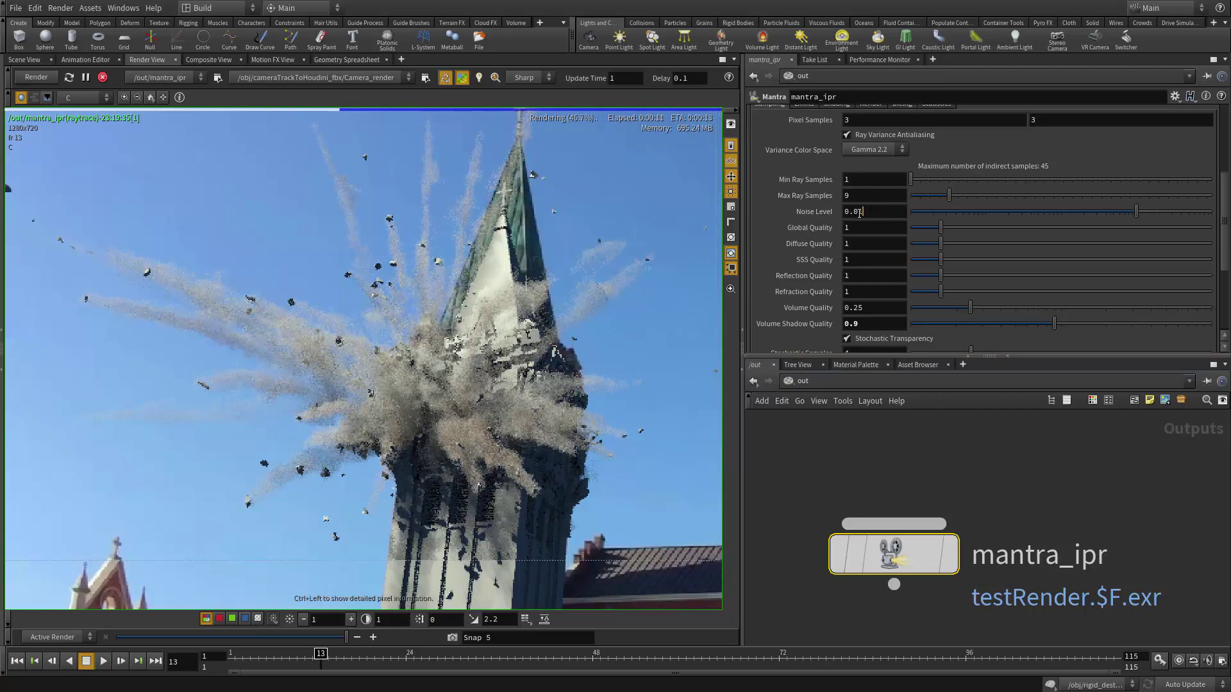
{"action": "left_click_drag", "start_coordinate": [860, 213], "coordinate": [857, 214]}
{"action": "left_click_drag", "start_coordinate": [345, 637], "coordinate": [43, 652]}
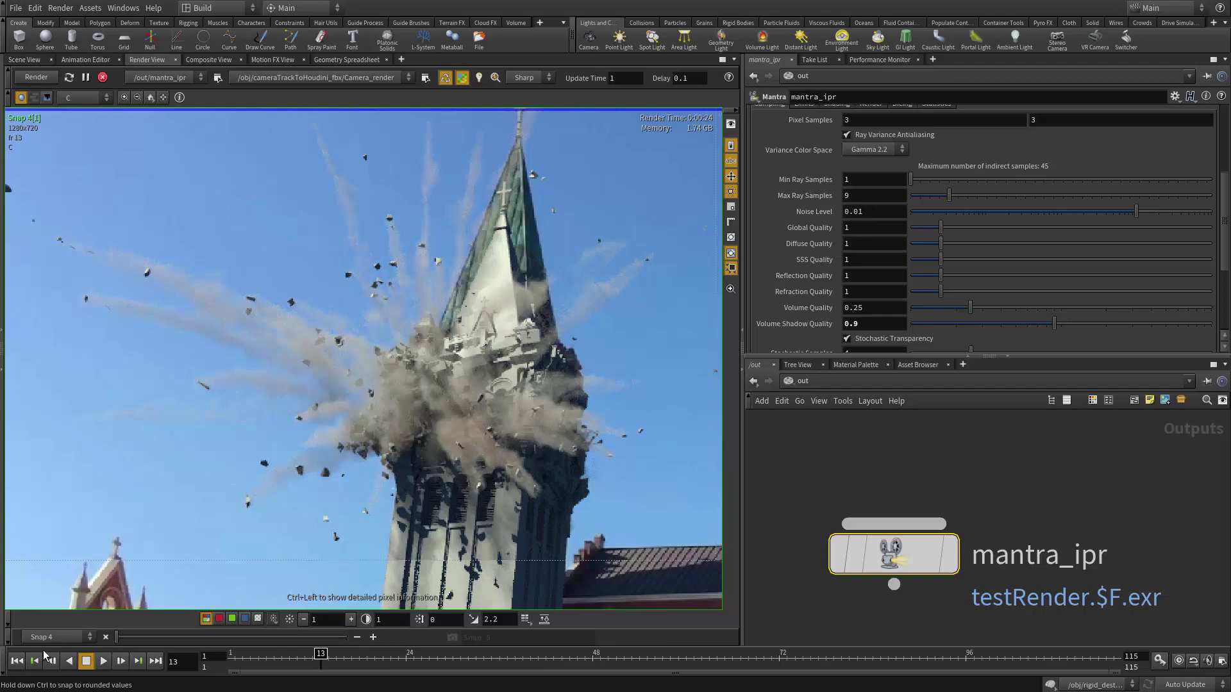
{"action": "left_click_drag", "start_coordinate": [44, 651], "coordinate": [454, 590]}
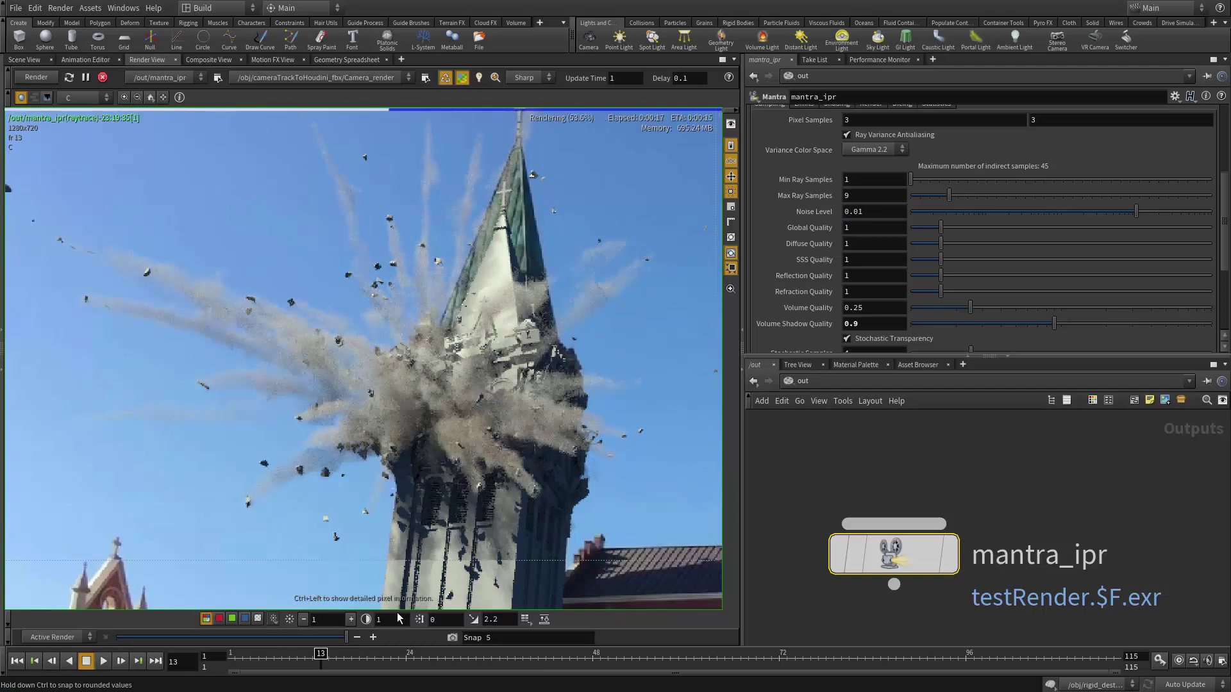
{"action": "left_click_drag", "start_coordinate": [861, 211], "coordinate": [857, 211]}
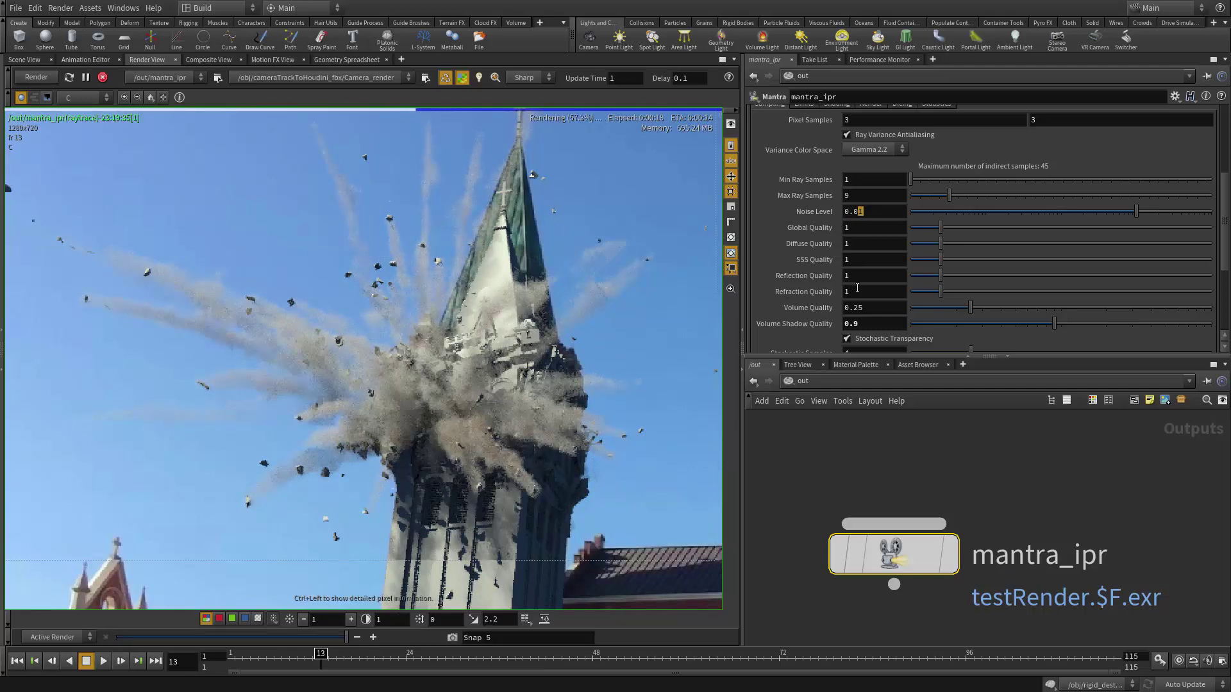
{"action": "type", "text": "2"}
{"action": "key", "text": "Return"}
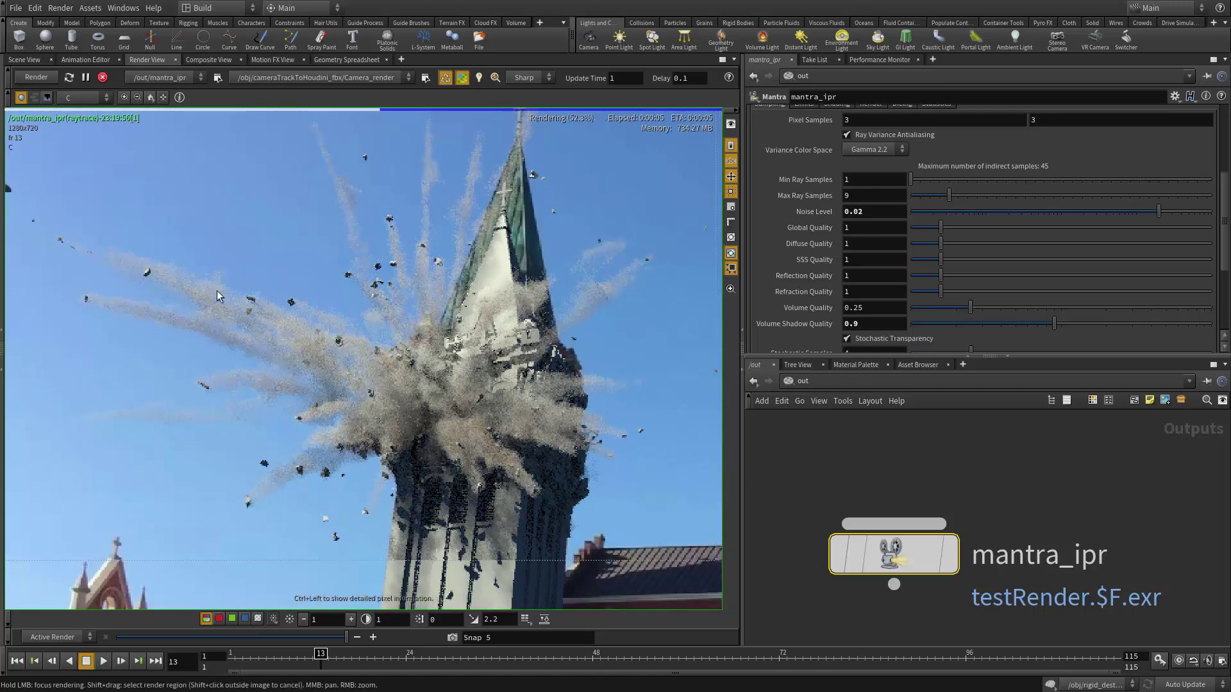
Check the updated explosion render and set the Volume Quality to 0.5.
{"action": "middle_click_drag", "start_coordinate": [576, 388], "coordinate": [576, 298]}
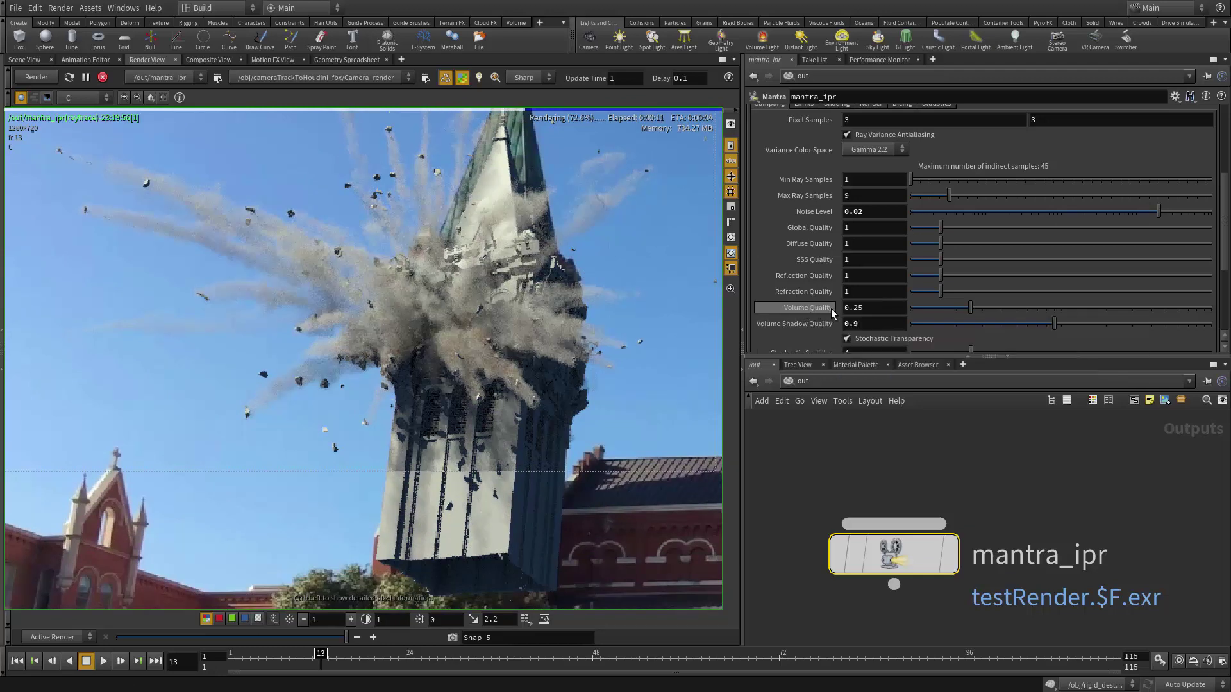
{"action": "middle_click_drag", "start_coordinate": [448, 281], "coordinate": [527, 403]}
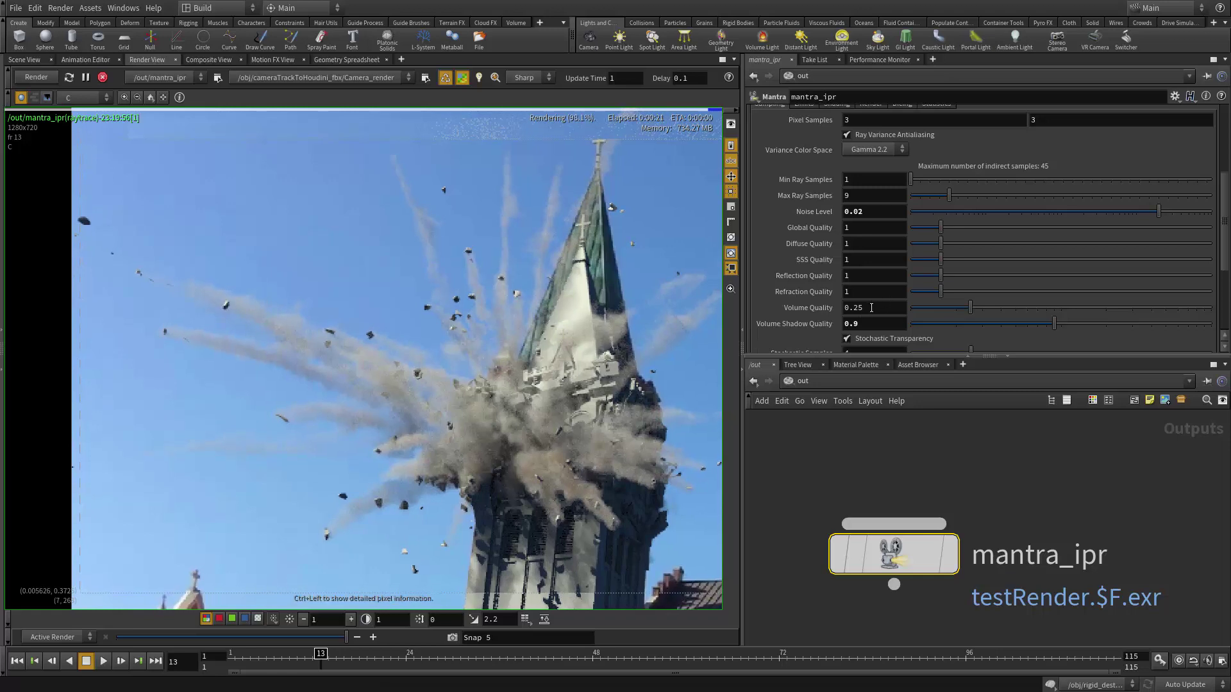
{"action": "left_click_drag", "start_coordinate": [870, 307], "coordinate": [853, 308]}
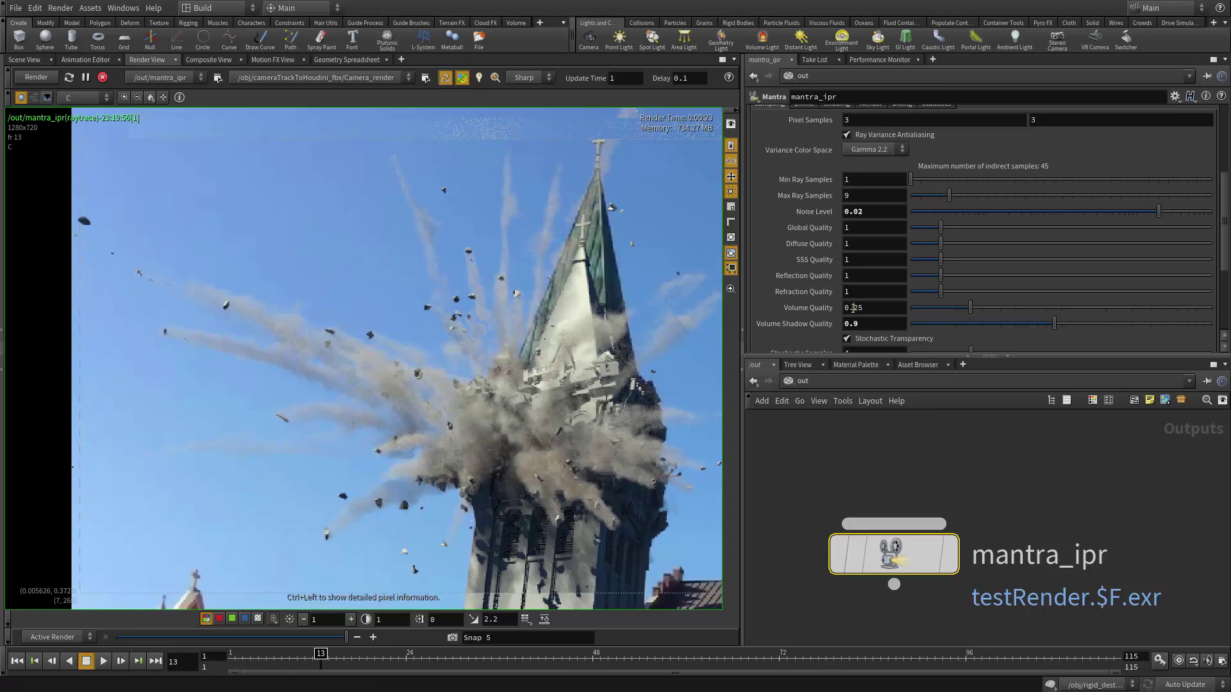
{"action": "type", "text": "5"}
{"action": "key", "text": "Return"}
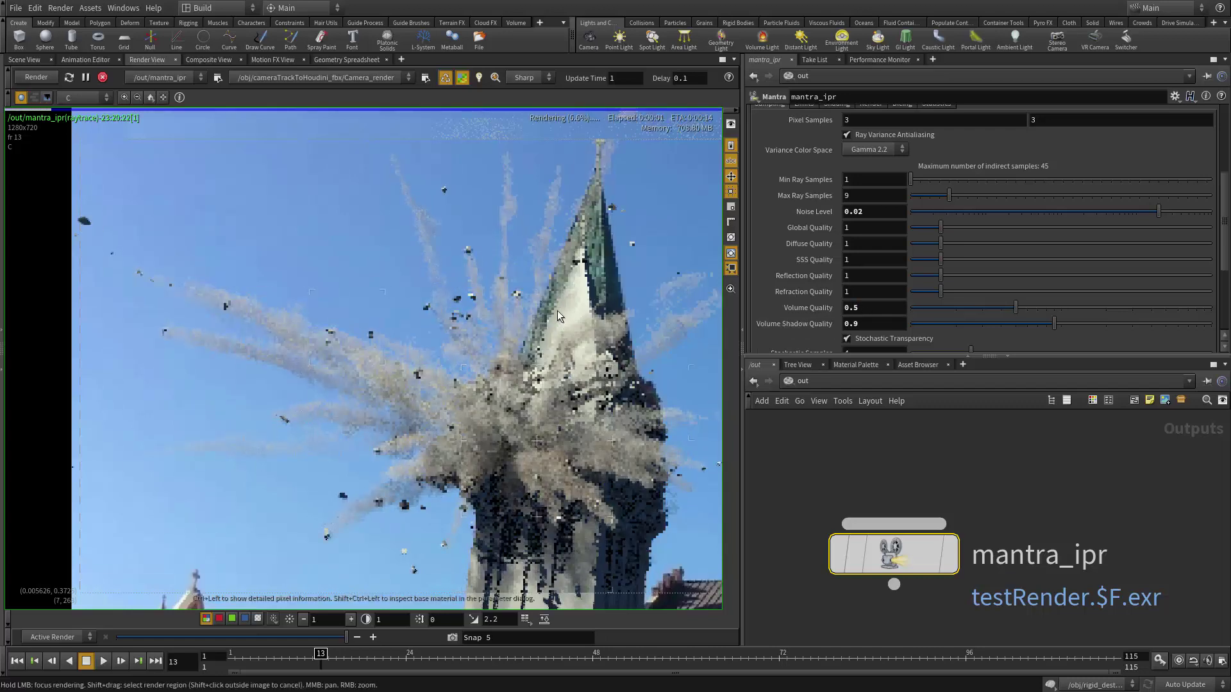
Examine the smoke and debris around the tower in a close-up of the updated render.
{"action": "scroll", "coordinate": [890, 297], "scroll_direction": "down", "scroll_amount": 3}
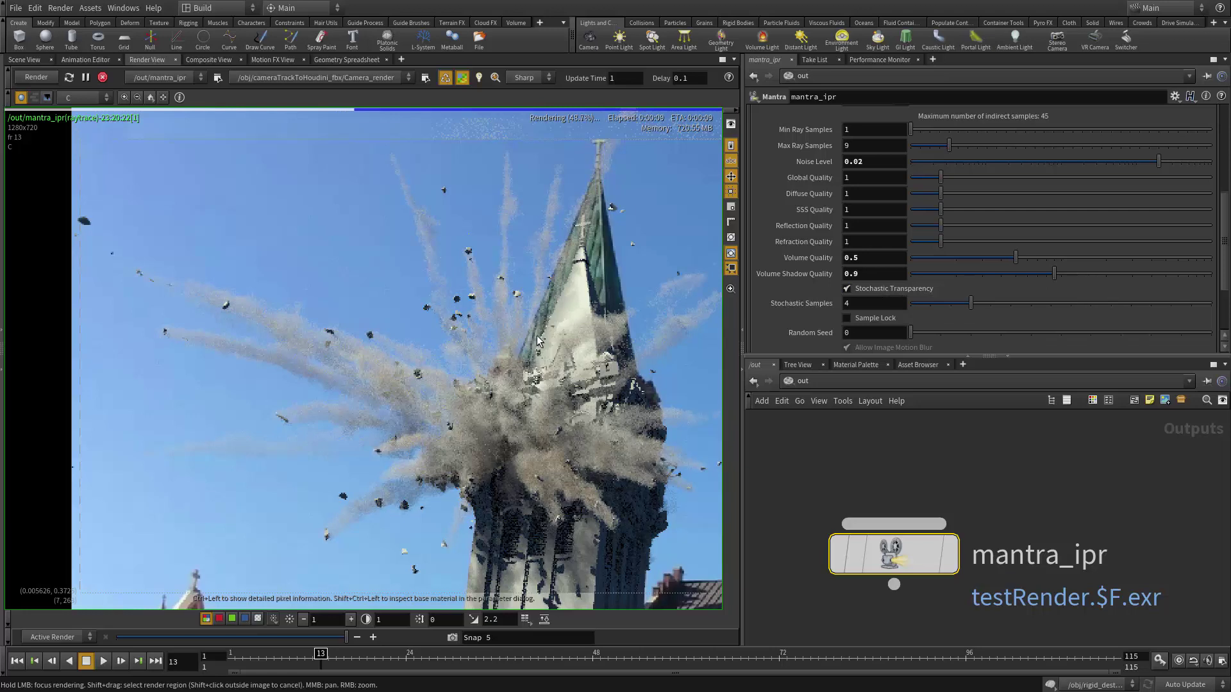
{"action": "middle_click_drag", "start_coordinate": [539, 340], "coordinate": [488, 276]}
{"action": "scroll", "coordinate": [554, 330], "scroll_direction": "up", "scroll_amount": 3}
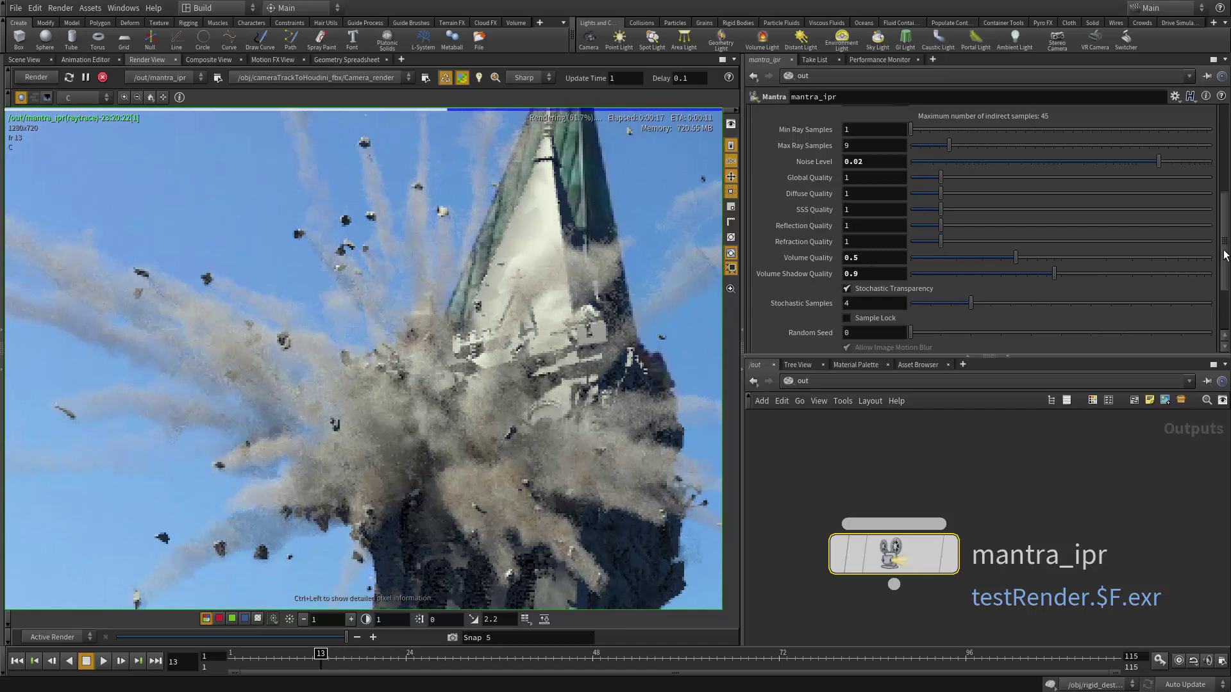
Review the sampling settings again, comparing Noise Level with the volume quality and stochastic sample values.
{"action": "left_click_drag", "start_coordinate": [1222, 255], "coordinate": [1192, 229]}
{"action": "scroll", "coordinate": [922, 273], "scroll_direction": "down", "scroll_amount": 3}
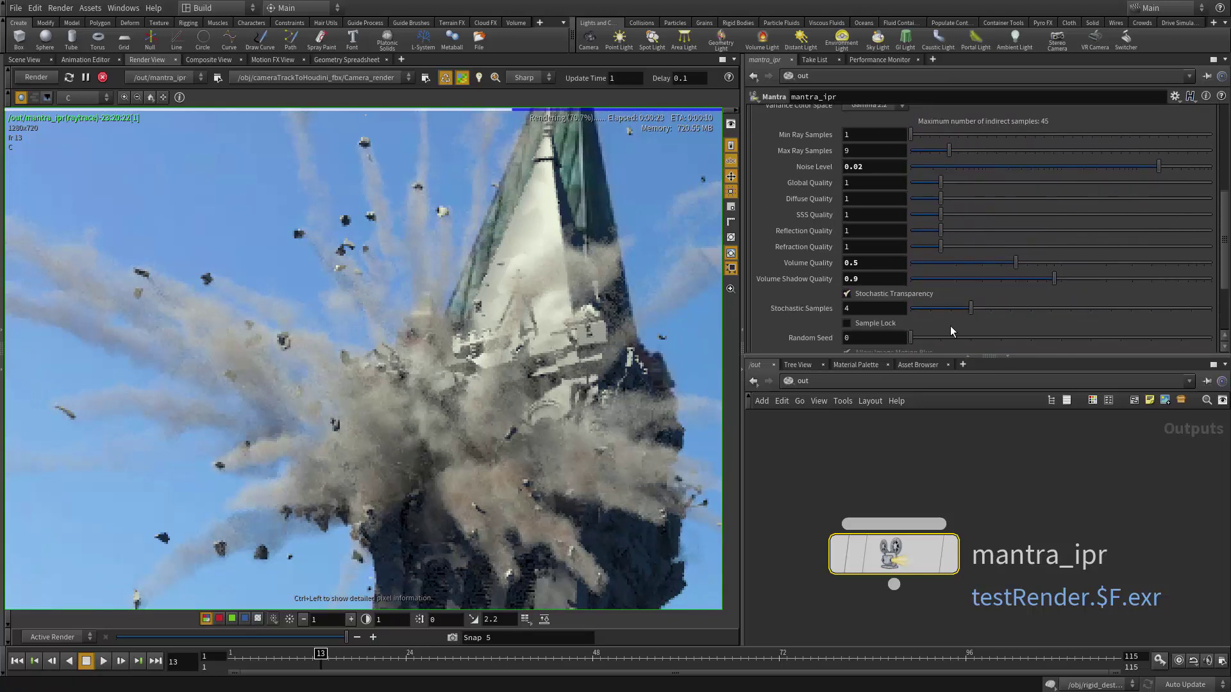
{"action": "scroll", "coordinate": [952, 325], "scroll_direction": "down", "scroll_amount": 2}
{"action": "scroll", "coordinate": [948, 309], "scroll_direction": "up", "scroll_amount": 2}
{"action": "scroll", "coordinate": [924, 295], "scroll_direction": "up", "scroll_amount": 6}
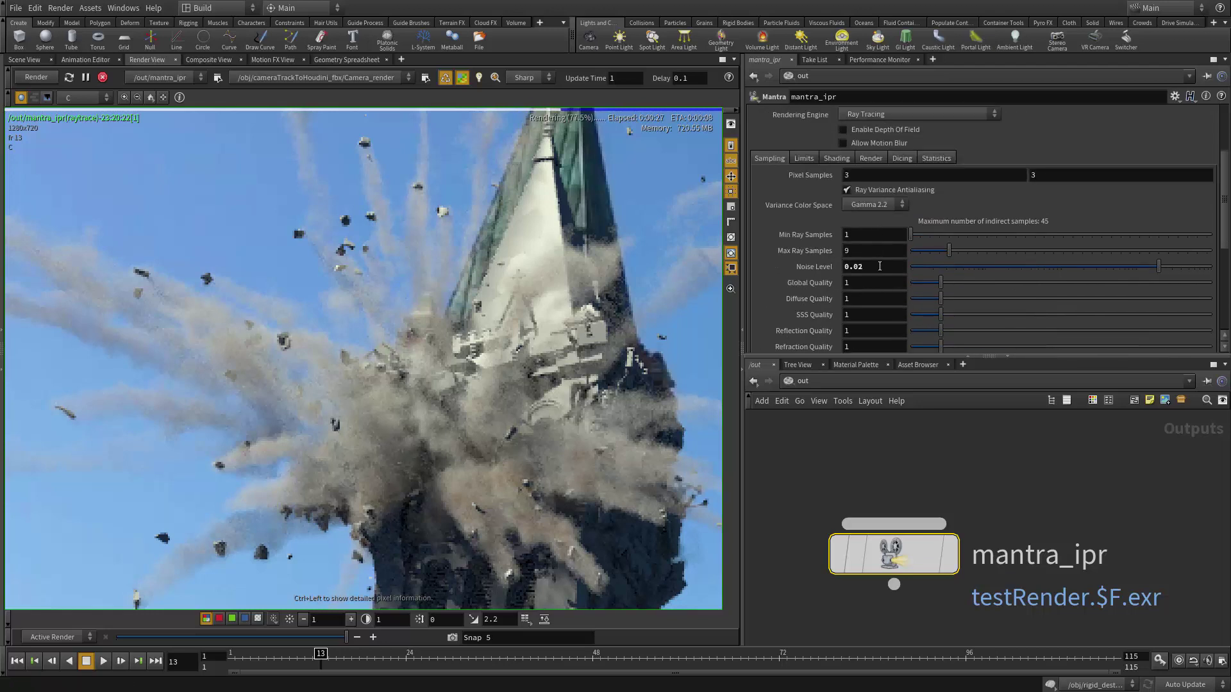
{"action": "scroll", "coordinate": [878, 282], "scroll_direction": "down", "scroll_amount": 7}
{"action": "scroll", "coordinate": [865, 250], "scroll_direction": "up", "scroll_amount": 7}
{"action": "scroll", "coordinate": [860, 239], "scroll_direction": "down", "scroll_amount": 3}
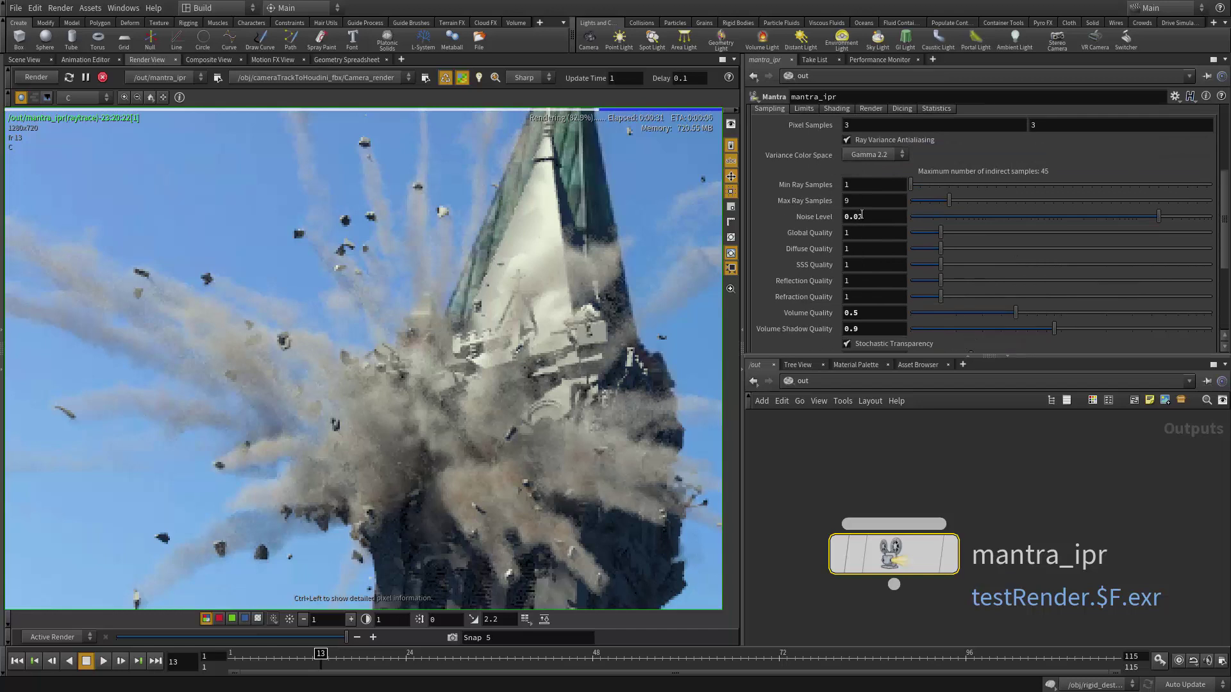
{"action": "scroll", "coordinate": [865, 282], "scroll_direction": "down", "scroll_amount": 4}
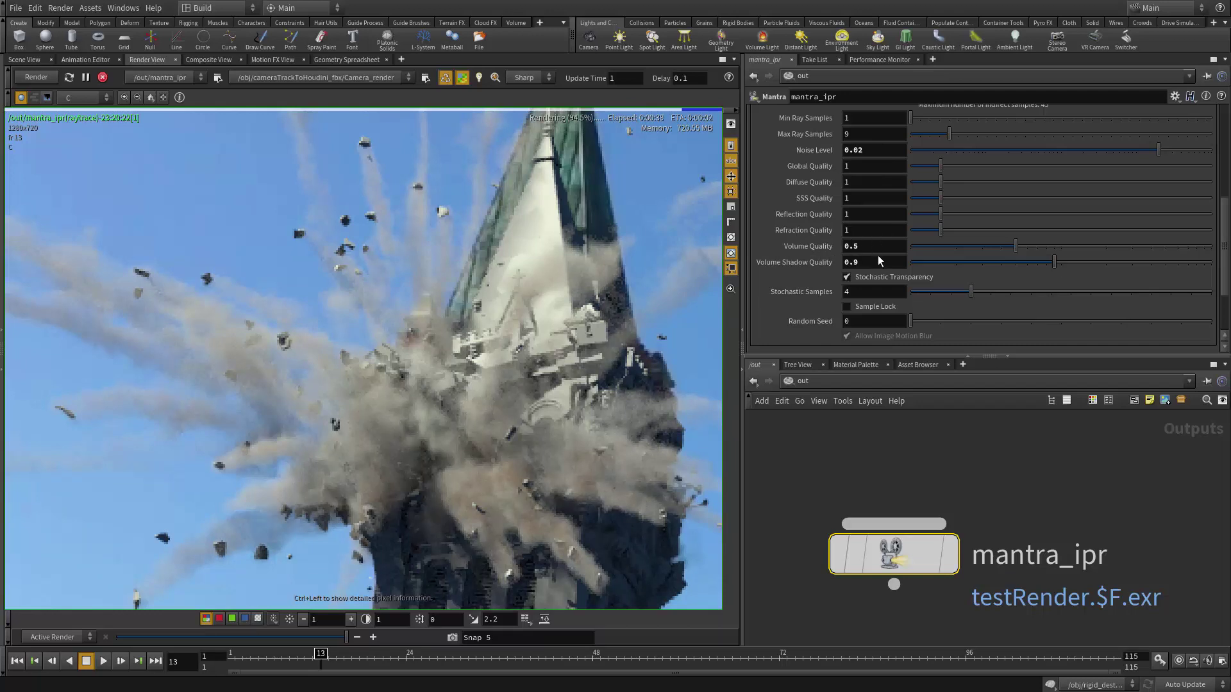
Recheck the Volume Quality value and the first Pixel Samples value.
{"action": "left_click", "coordinate": [877, 246]}
{"action": "scroll", "coordinate": [892, 327], "scroll_direction": "up", "scroll_amount": 5}
{"action": "scroll", "coordinate": [894, 247], "scroll_direction": "up", "scroll_amount": 1}
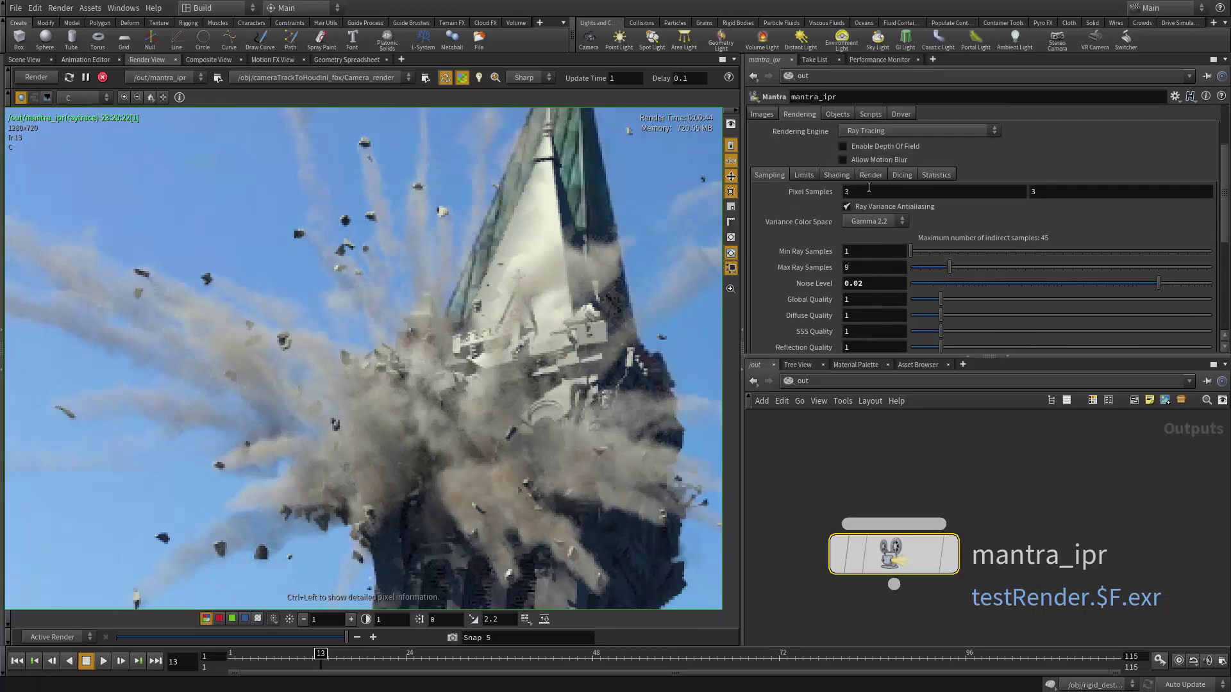
{"action": "left_click_drag", "start_coordinate": [867, 191], "coordinate": [843, 191]}
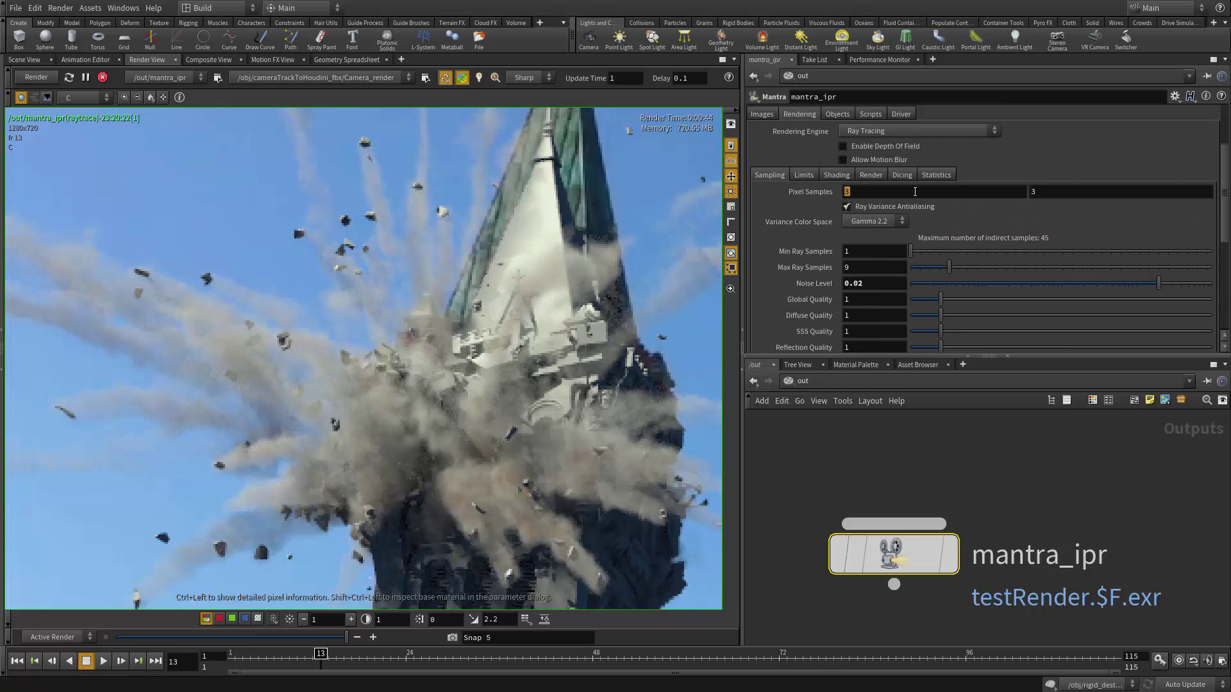
Inspect the finished render of the explosion, first close up on the smoke and as a whole frame.
{"action": "scroll", "coordinate": [499, 334], "scroll_direction": "down", "scroll_amount": 3}
{"action": "scroll", "coordinate": [487, 334], "scroll_direction": "up", "scroll_amount": 4}
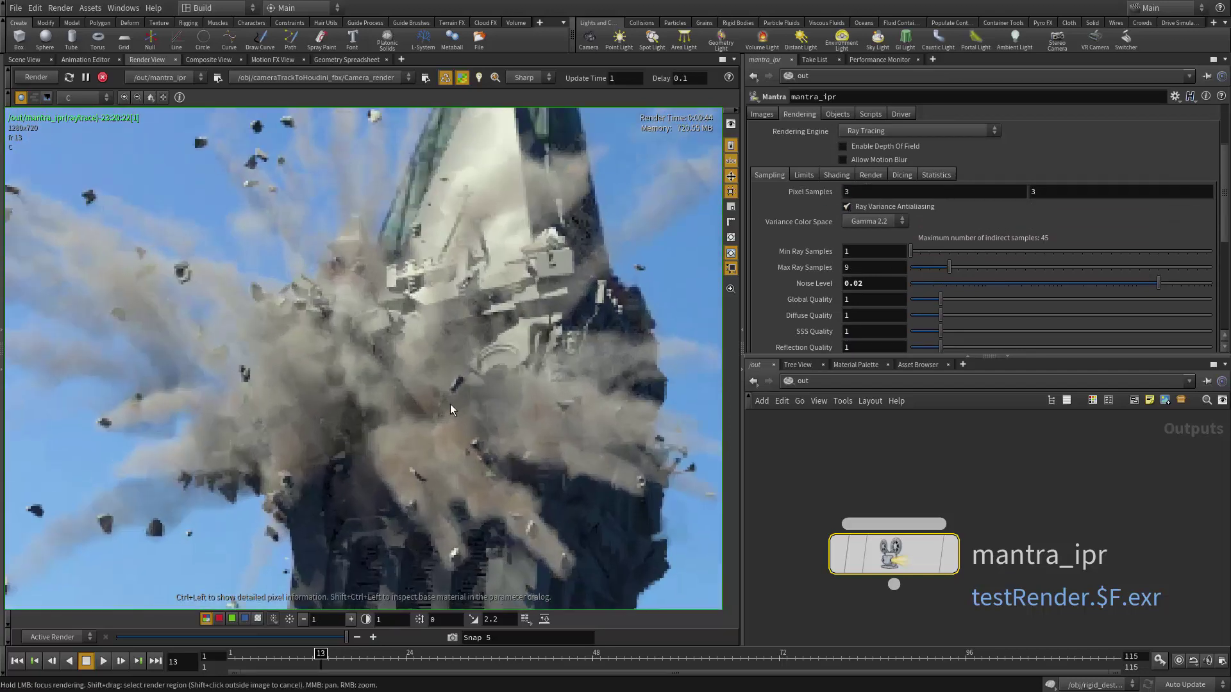
{"action": "scroll", "coordinate": [493, 325], "scroll_direction": "down", "scroll_amount": 1}
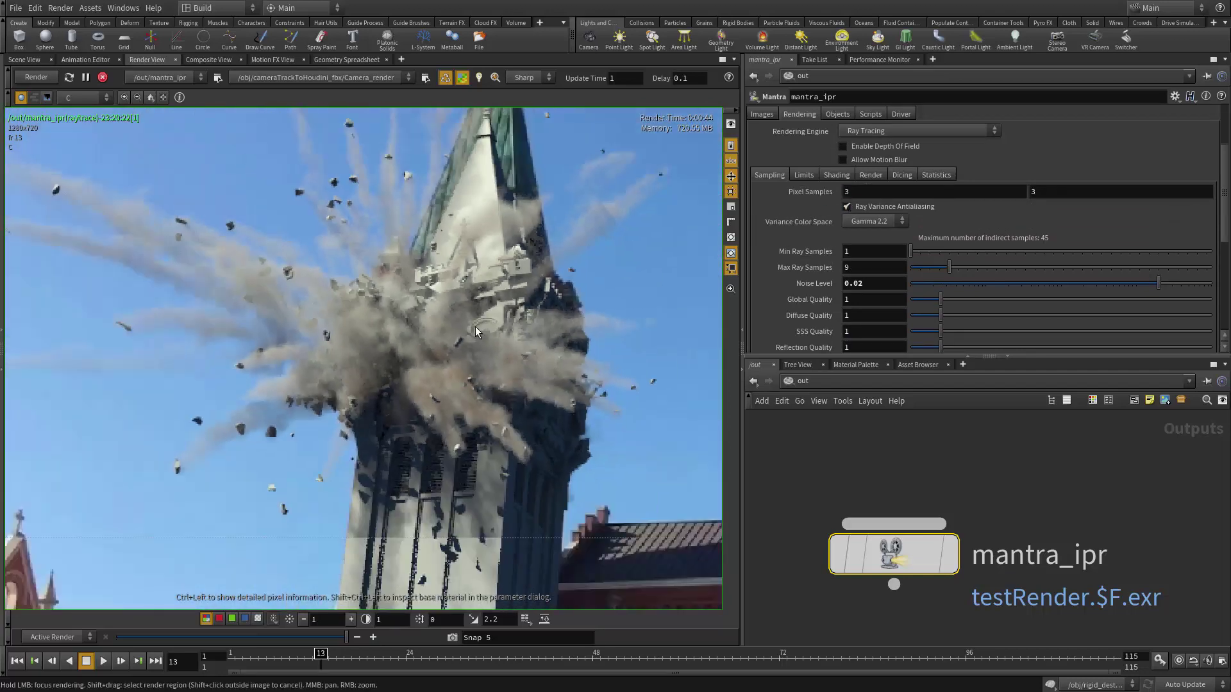
{"action": "middle_click_drag", "start_coordinate": [445, 191], "coordinate": [417, 387]}
{"action": "middle_click_drag", "start_coordinate": [467, 128], "coordinate": [456, 270]}
{"action": "scroll", "coordinate": [443, 384], "scroll_direction": "down", "scroll_amount": 3}
{"action": "scroll", "coordinate": [457, 270], "scroll_direction": "down", "scroll_amount": 3}
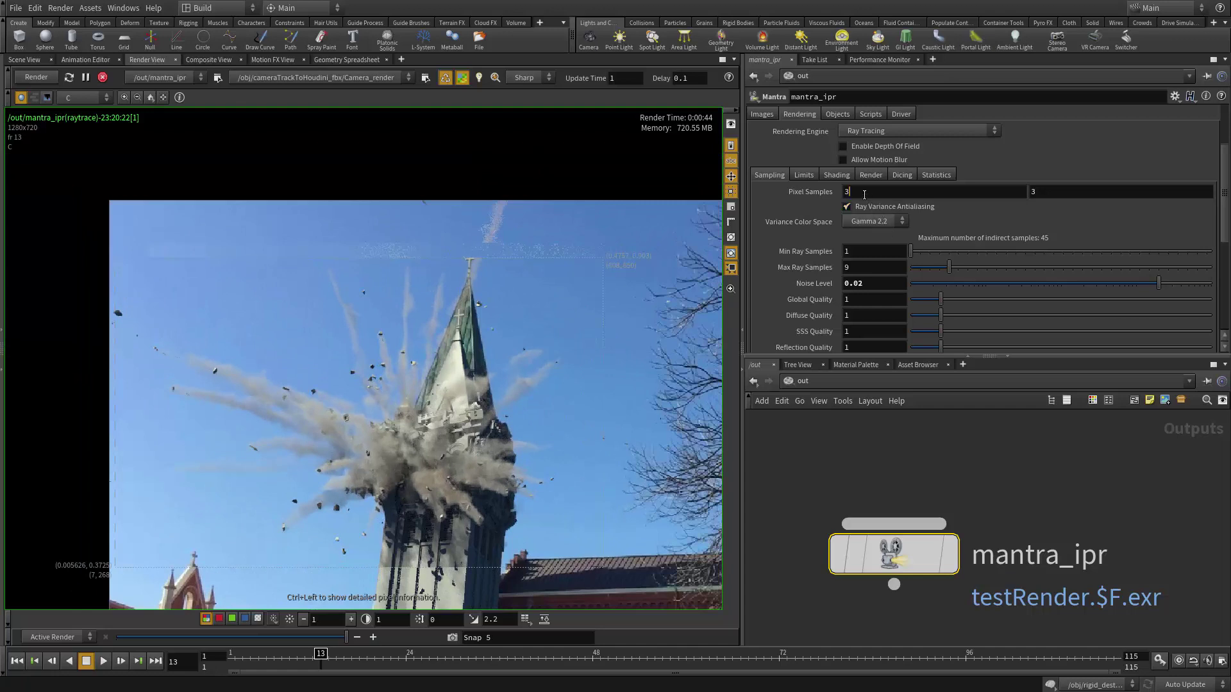
Review both Pixel Samples values together with the ray sample, noise and volume quality settings.
{"action": "left_click_drag", "start_coordinate": [858, 192], "coordinate": [701, 225]}
{"action": "left_click_drag", "start_coordinate": [1045, 192], "coordinate": [1001, 196]}
{"action": "scroll", "coordinate": [832, 305], "scroll_direction": "down", "scroll_amount": 3}
{"action": "scroll", "coordinate": [846, 308], "scroll_direction": "down", "scroll_amount": 2}
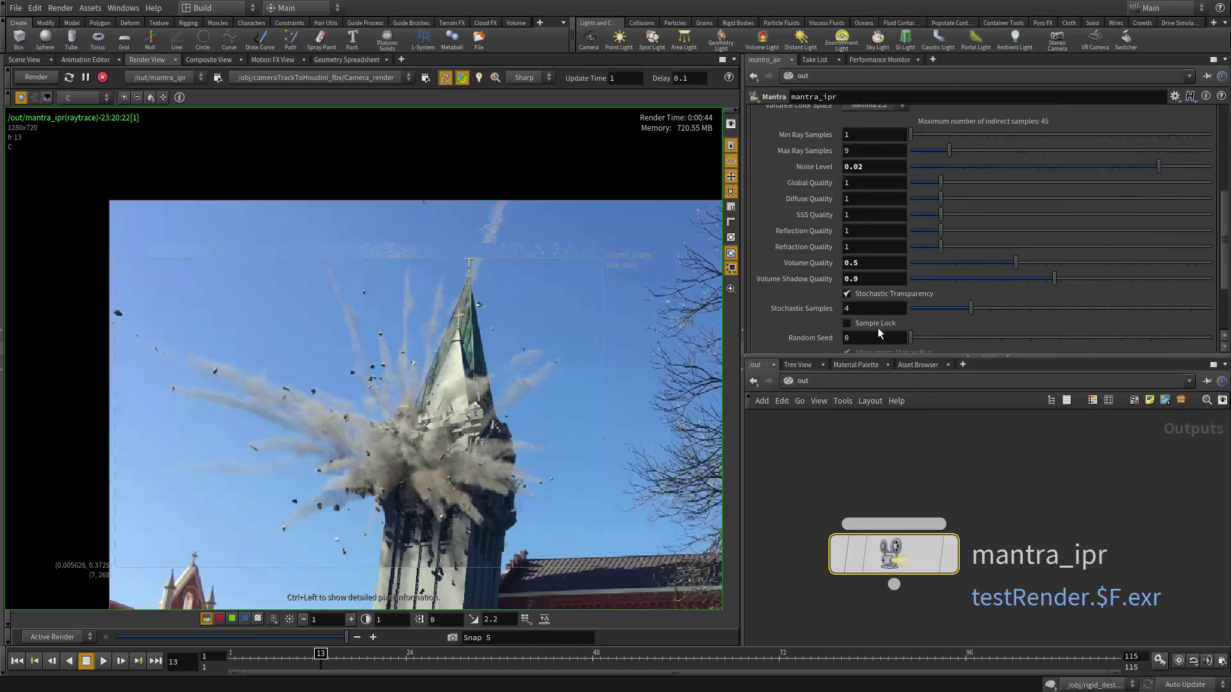
{"action": "scroll", "coordinate": [859, 302], "scroll_direction": "up", "scroll_amount": 6}
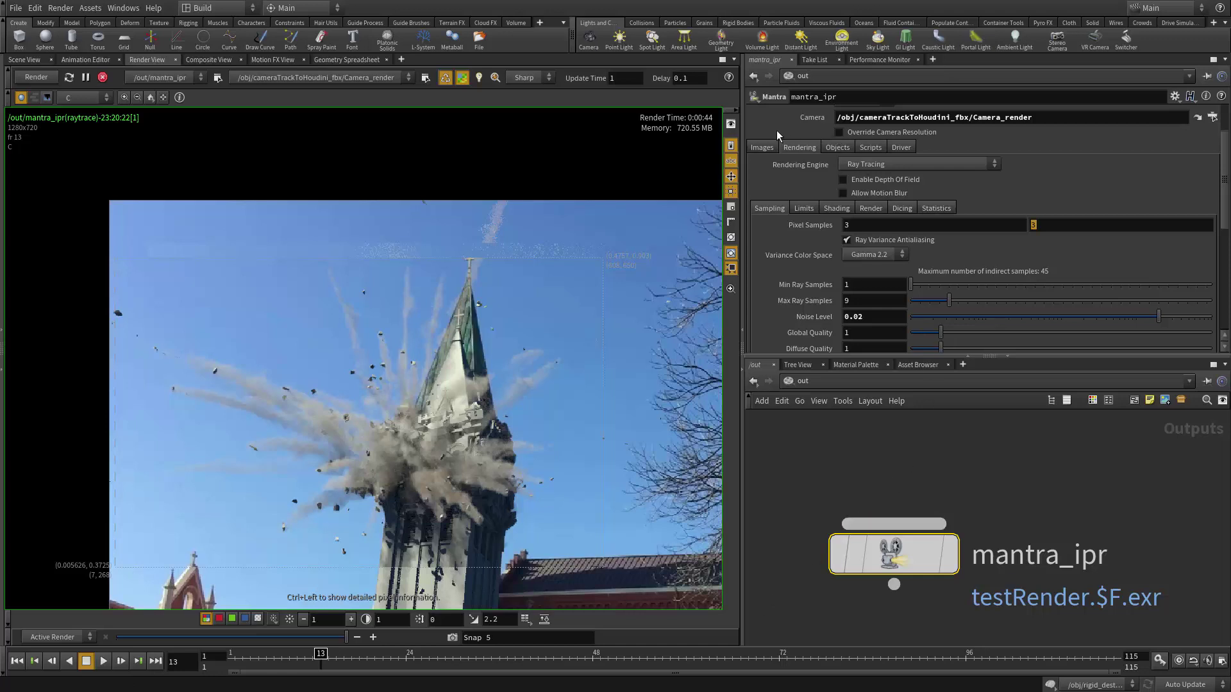
Try a Noise Level of -0.28, and revert the parameter to its default.
{"action": "scroll", "coordinate": [872, 280], "scroll_direction": "down", "scroll_amount": 2}
{"action": "left_click", "coordinate": [862, 284]}
{"action": "scroll", "coordinate": [869, 284], "scroll_direction": "down", "scroll_amount": 2}
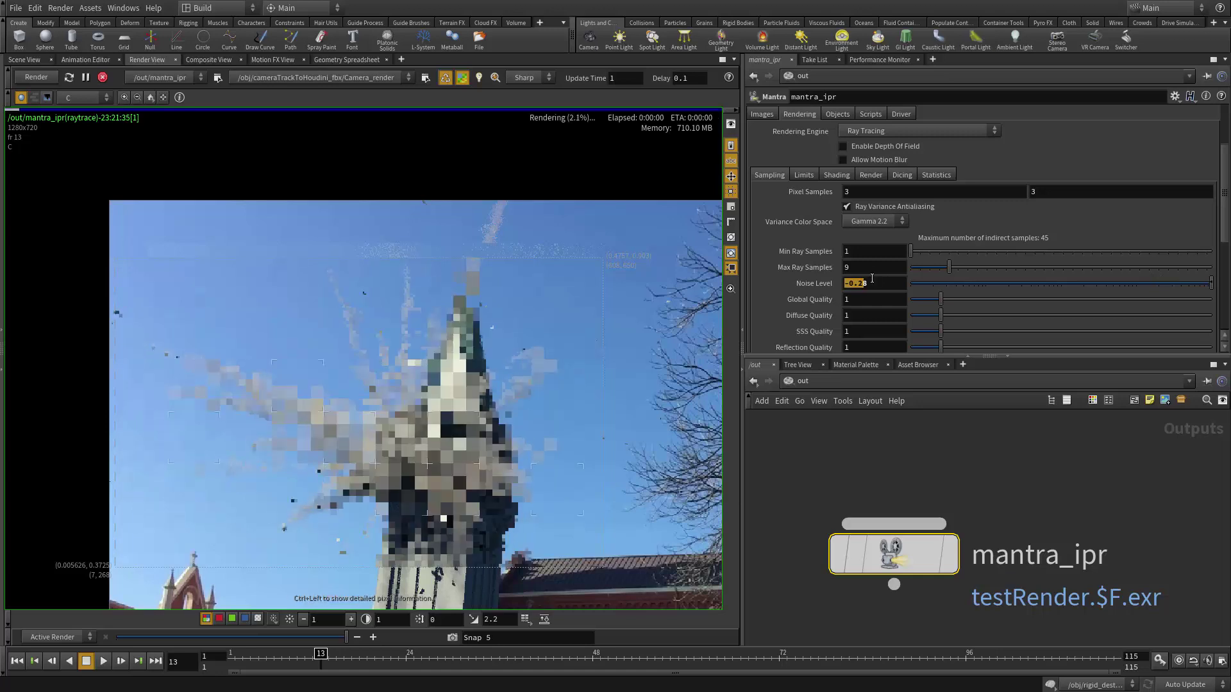
{"action": "type", "text": "-0.28"}
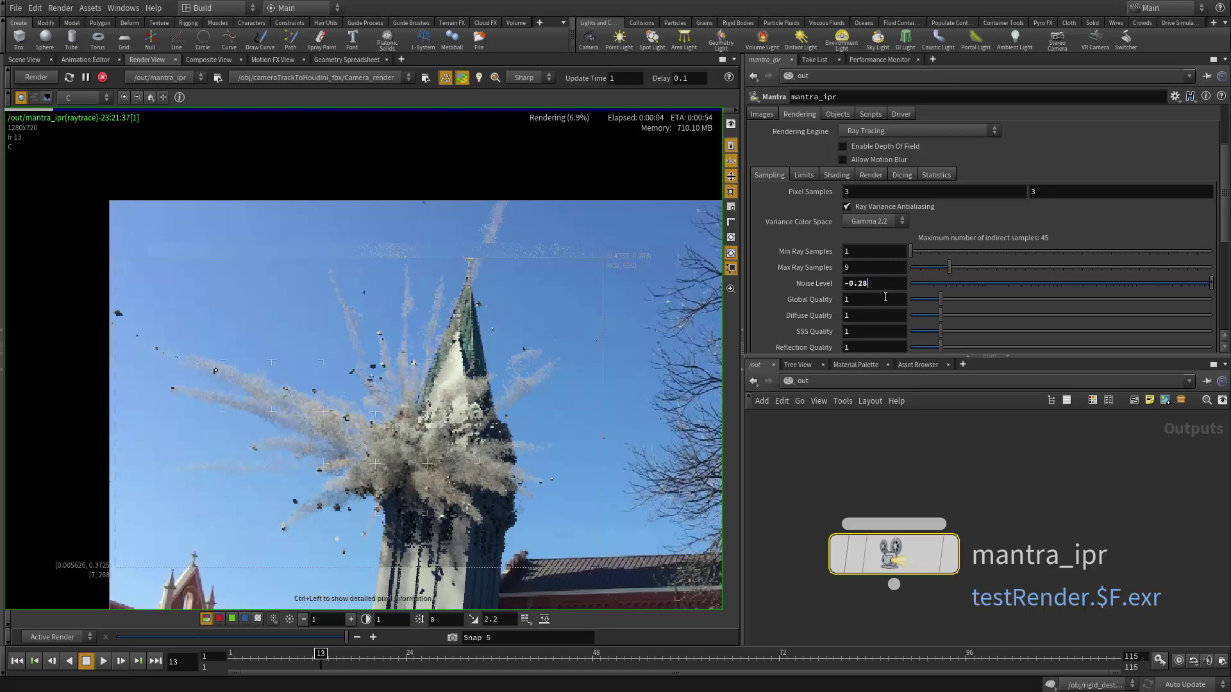
{"action": "key", "text": "End"}
{"action": "right_click", "coordinate": [807, 285]}
{"action": "left_click", "coordinate": [853, 453]}
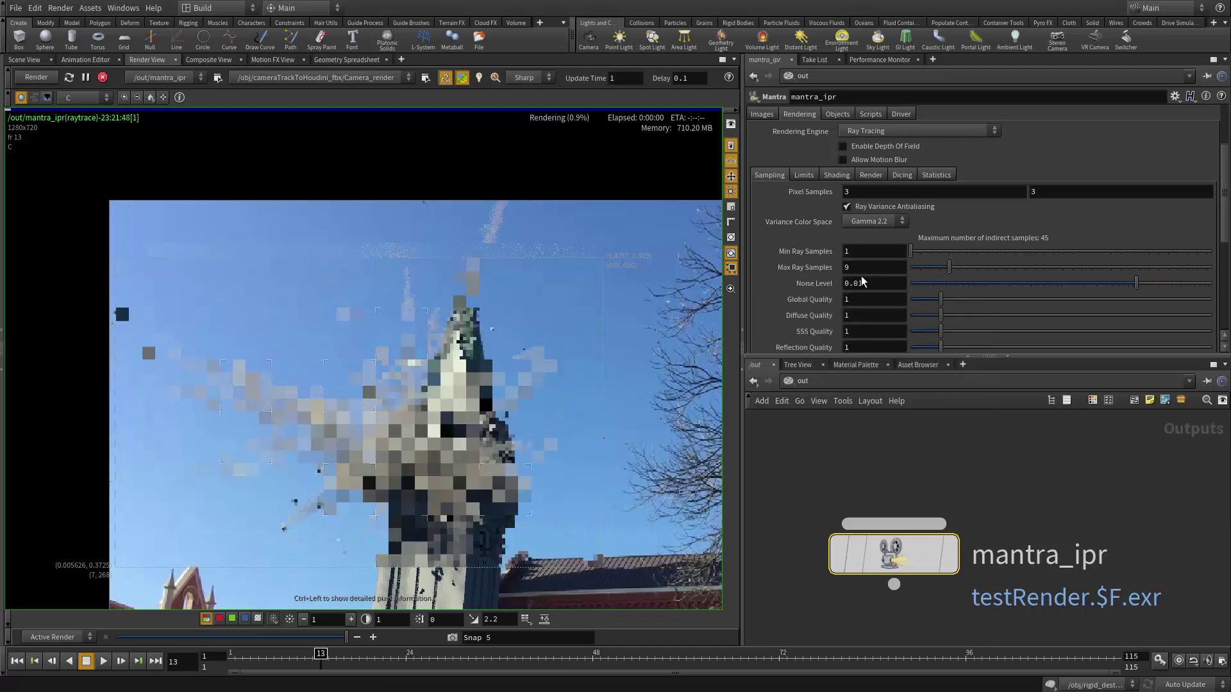
Set Mantra's Noise Level to 0.02.
{"action": "left_click_drag", "start_coordinate": [859, 283], "coordinate": [882, 280]}
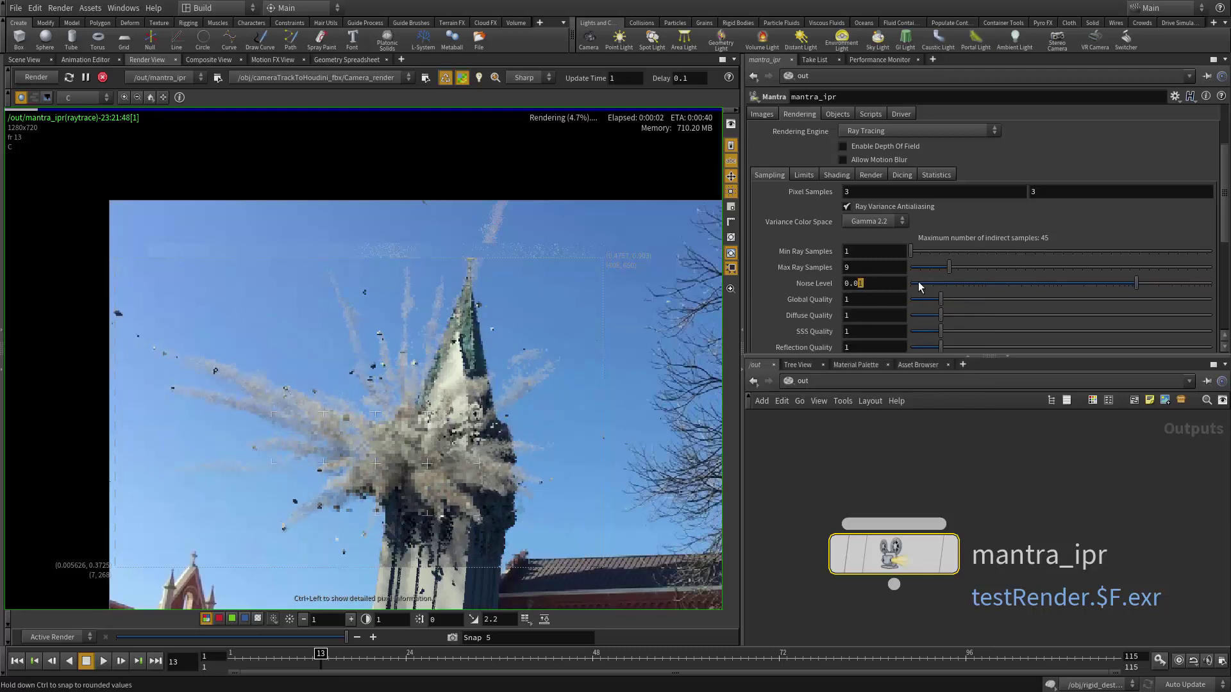
{"action": "key", "text": "Return"}
Set Volume Shadow Quality to 1 in the Mantra sampling settings.
{"action": "scroll", "coordinate": [833, 301], "scroll_direction": "down", "scroll_amount": 3}
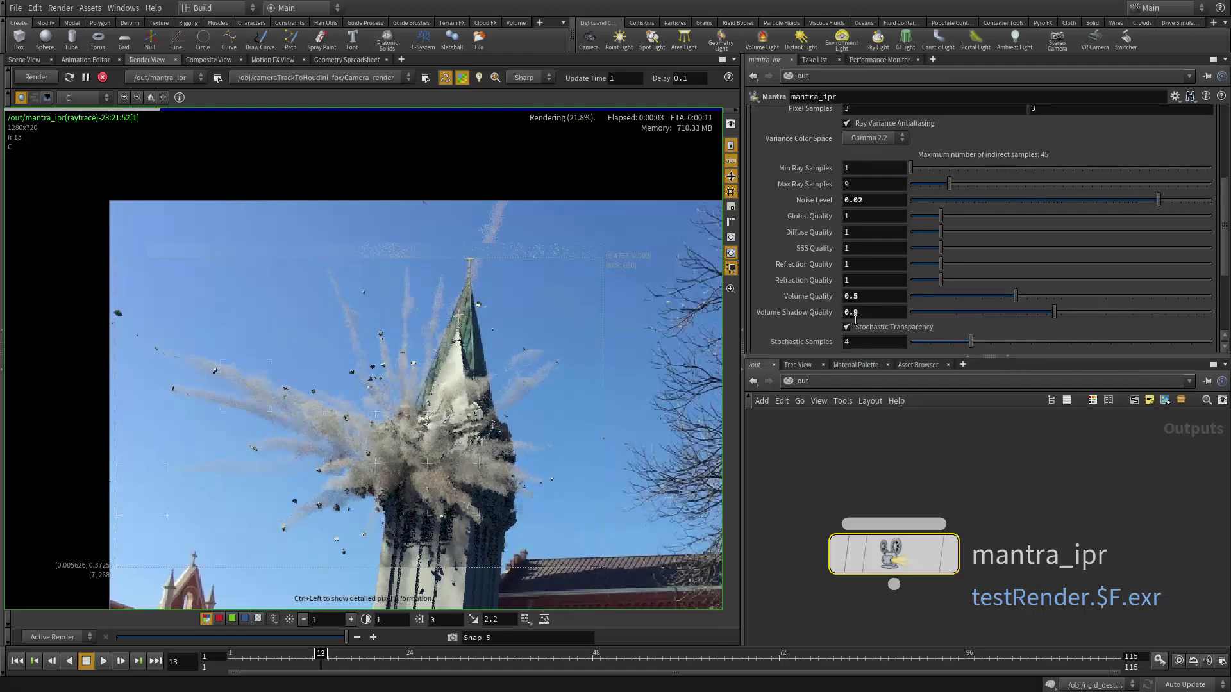
{"action": "left_click_drag", "start_coordinate": [861, 318], "coordinate": [749, 364]}
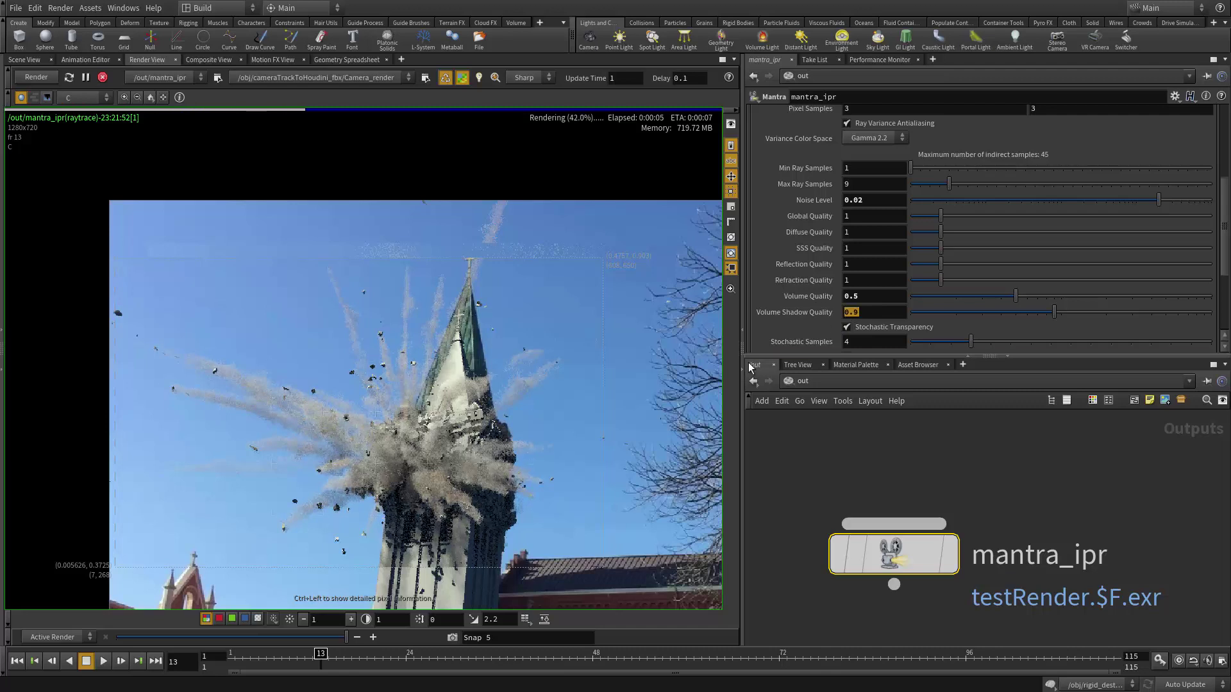
{"action": "type", "text": "1"}
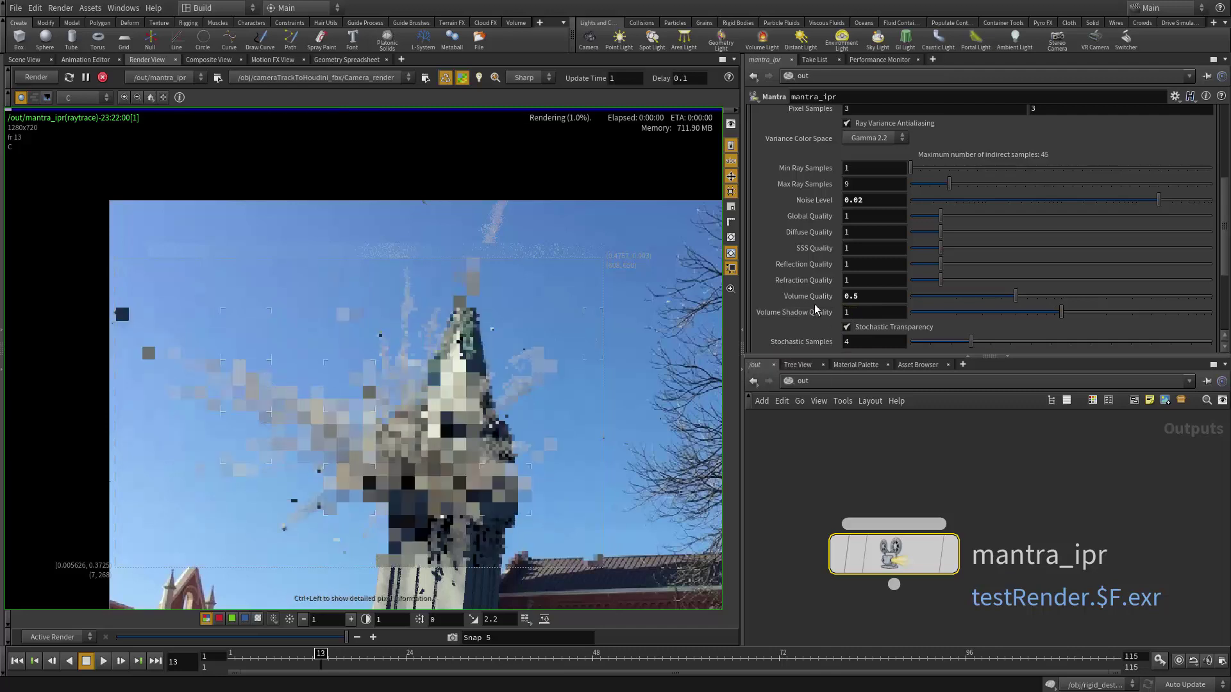
{"action": "right_click", "coordinate": [813, 304]}
{"action": "left_click", "coordinate": [795, 313]}
{"action": "right_click", "coordinate": [801, 312]}
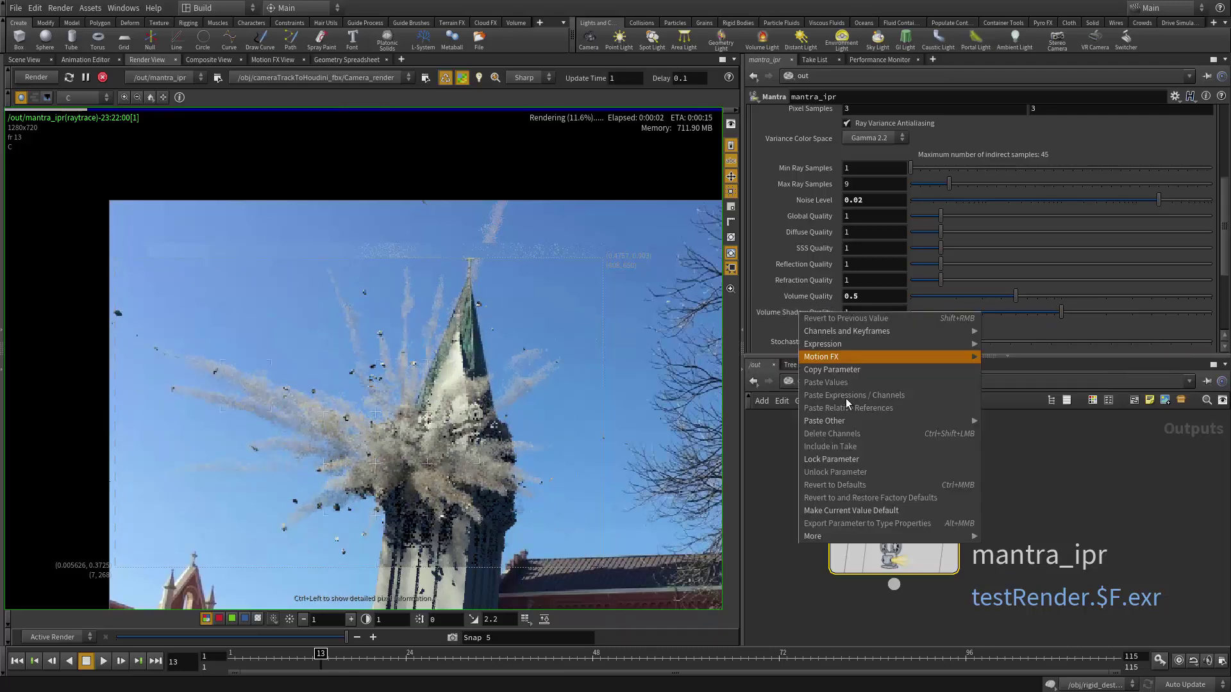
{"action": "left_click", "coordinate": [877, 312]}
{"action": "left_click_drag", "start_coordinate": [873, 312], "coordinate": [548, 364]}
{"action": "left_click", "coordinate": [1056, 471]}
Examine the lower tower shaft close up in the render and look over the remaining sampling parameters.
{"action": "scroll", "coordinate": [400, 456], "scroll_direction": "down", "scroll_amount": 1}
{"action": "scroll", "coordinate": [427, 515], "scroll_direction": "up", "scroll_amount": 3}
{"action": "middle_click_drag", "start_coordinate": [428, 519], "coordinate": [475, 323]}
{"action": "scroll", "coordinate": [475, 322], "scroll_direction": "up", "scroll_amount": 3}
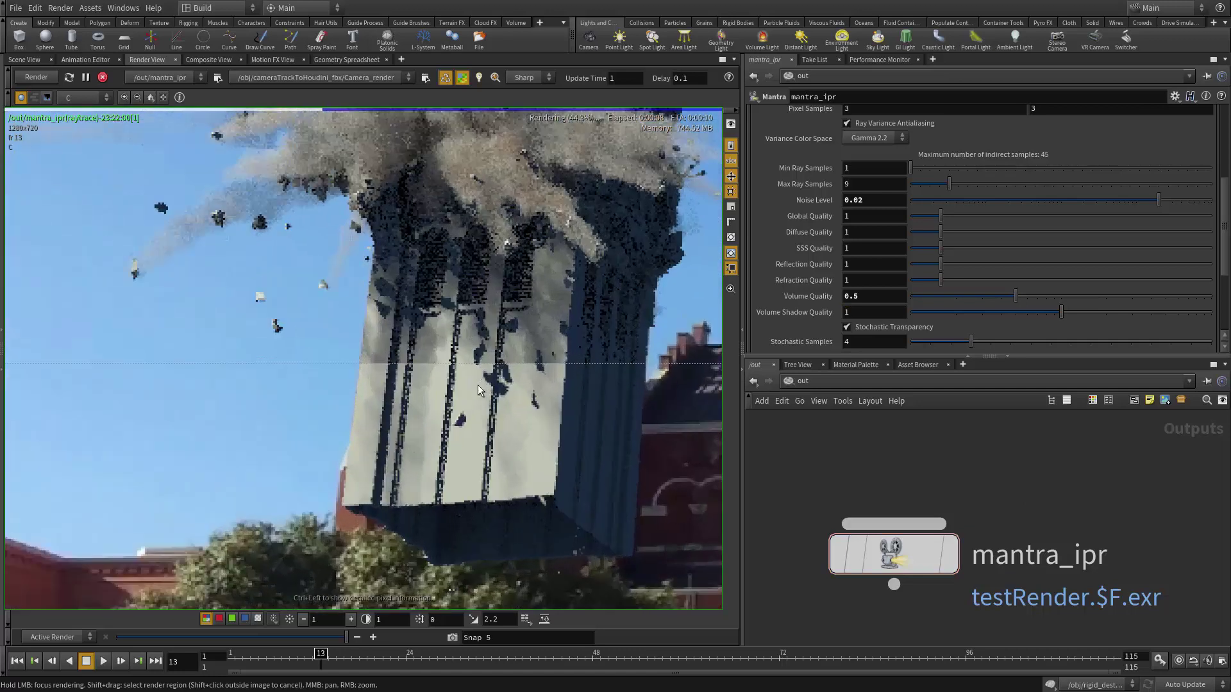
{"action": "scroll", "coordinate": [982, 339], "scroll_direction": "down", "scroll_amount": 3}
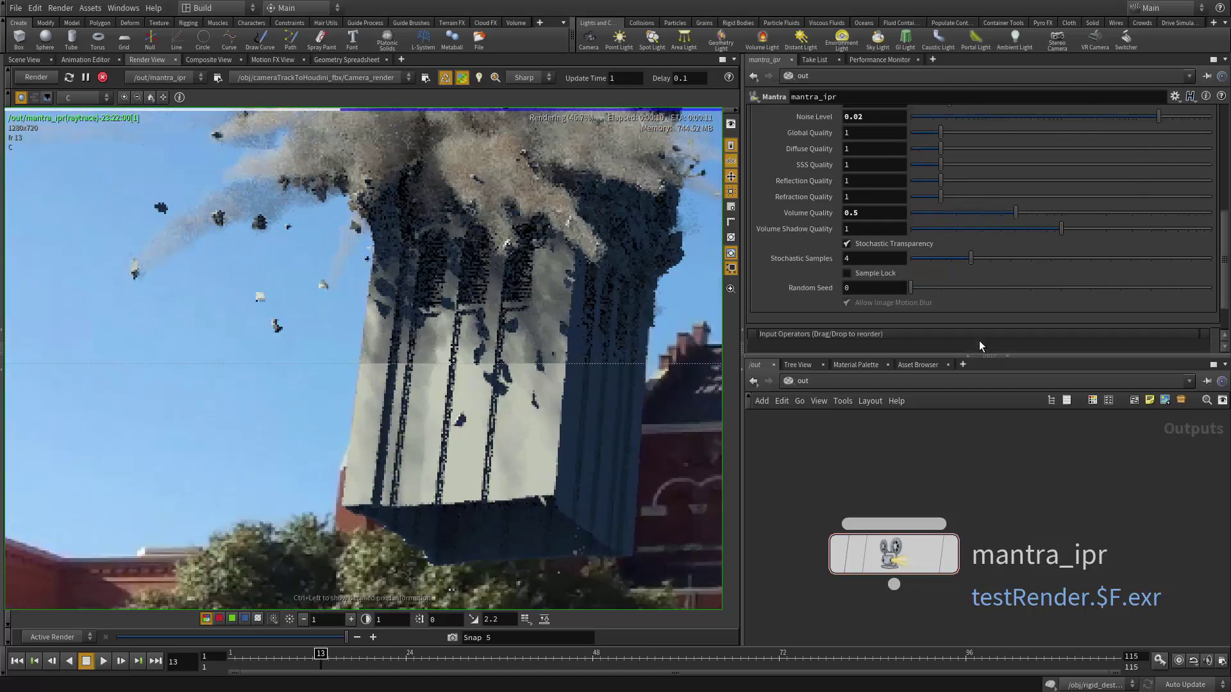
{"action": "scroll", "coordinate": [1084, 320], "scroll_direction": "up", "scroll_amount": 10}
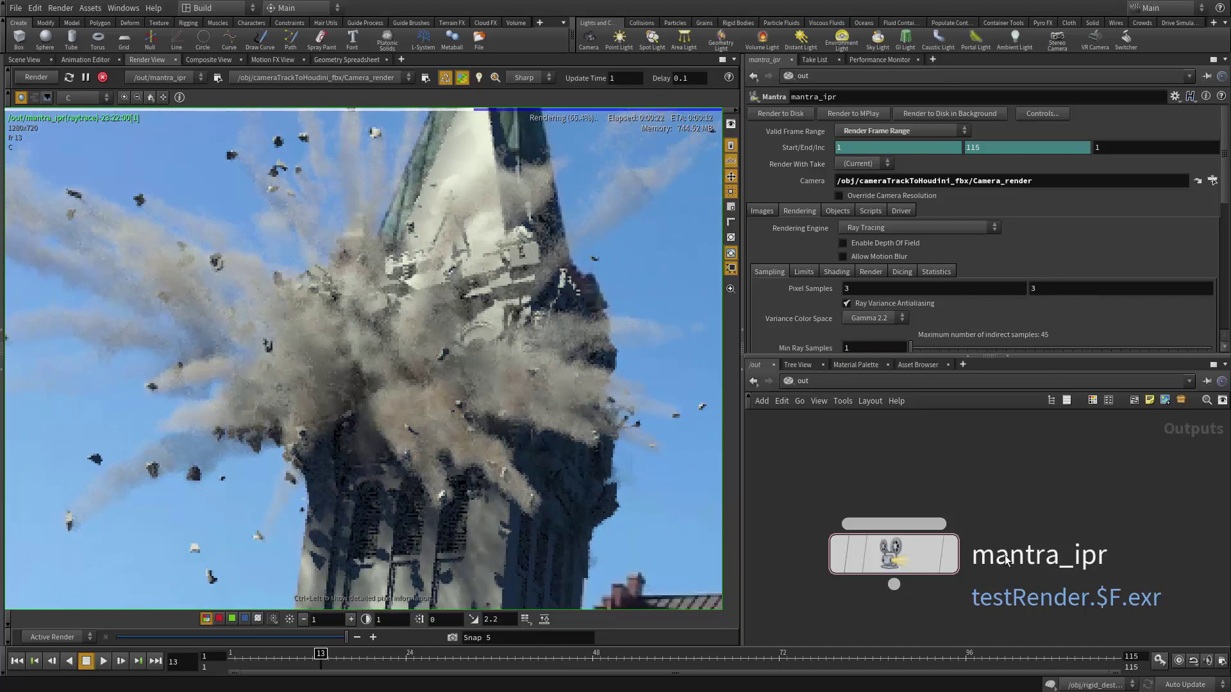
Inspect the refining render of the explosion, first as a wider frame and finally close up on the smoke and spire.
{"action": "middle_click_drag", "start_coordinate": [301, 347], "coordinate": [315, 351]}
{"action": "right_click_drag", "start_coordinate": [394, 351], "coordinate": [380, 377]}
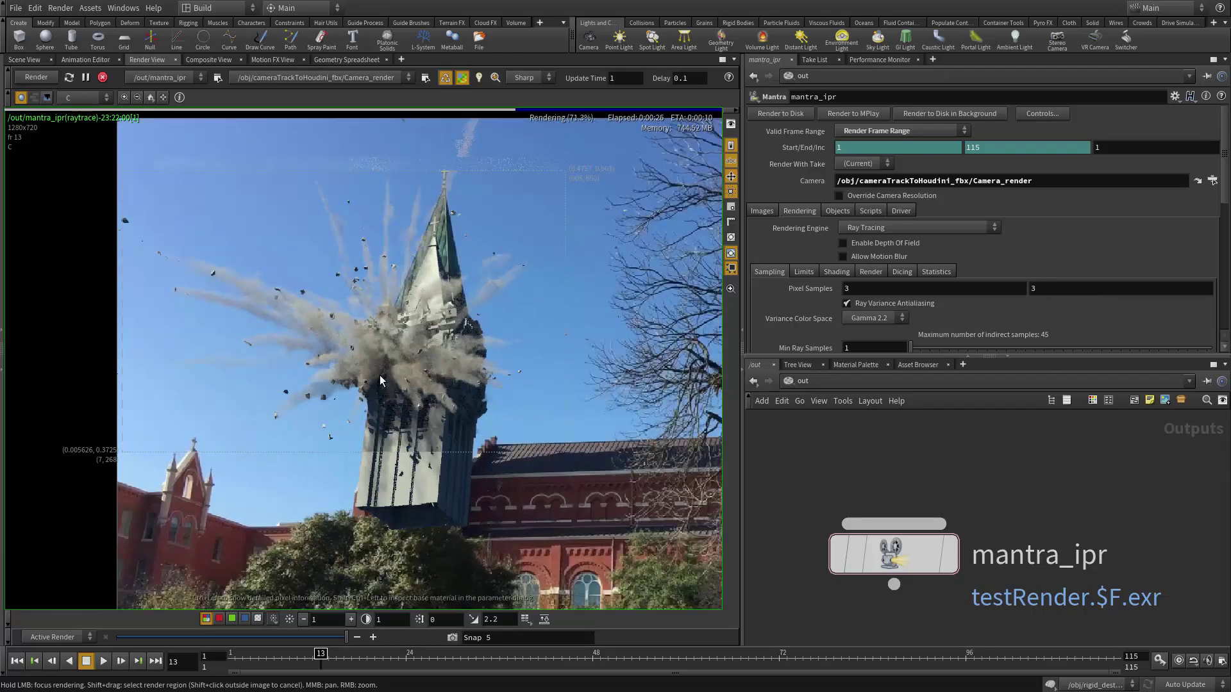
{"action": "scroll", "coordinate": [380, 380], "scroll_direction": "up", "scroll_amount": 2}
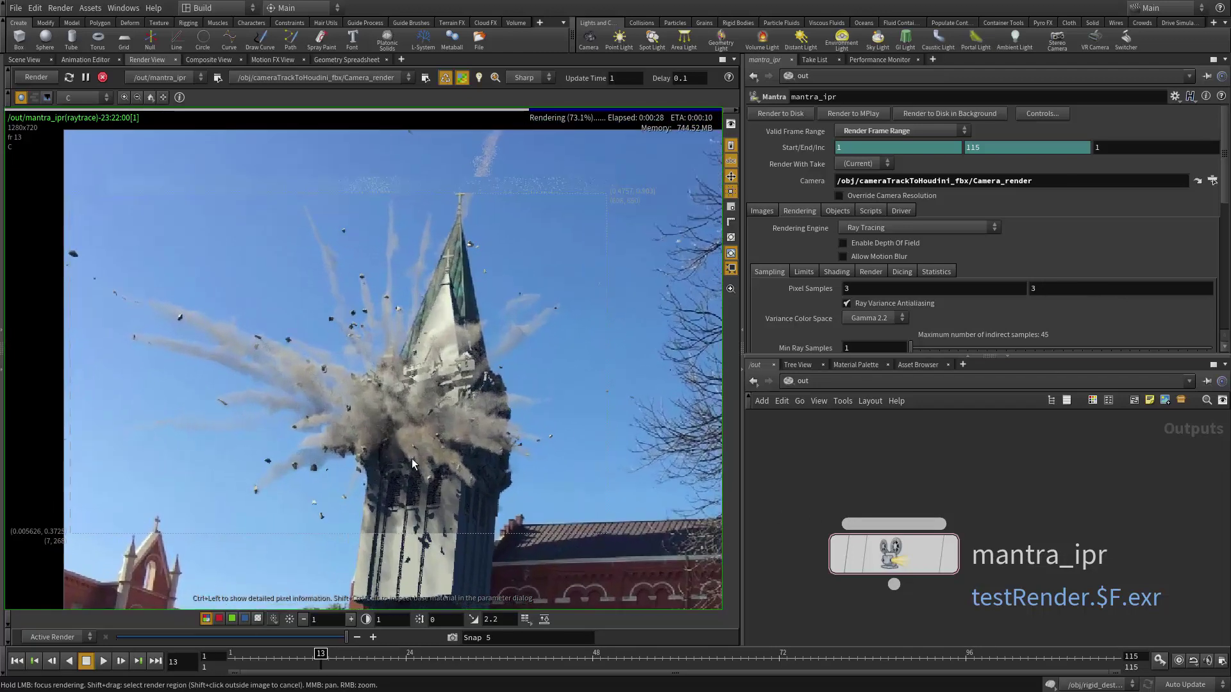
{"action": "scroll", "coordinate": [463, 472], "scroll_direction": "down", "scroll_amount": 1}
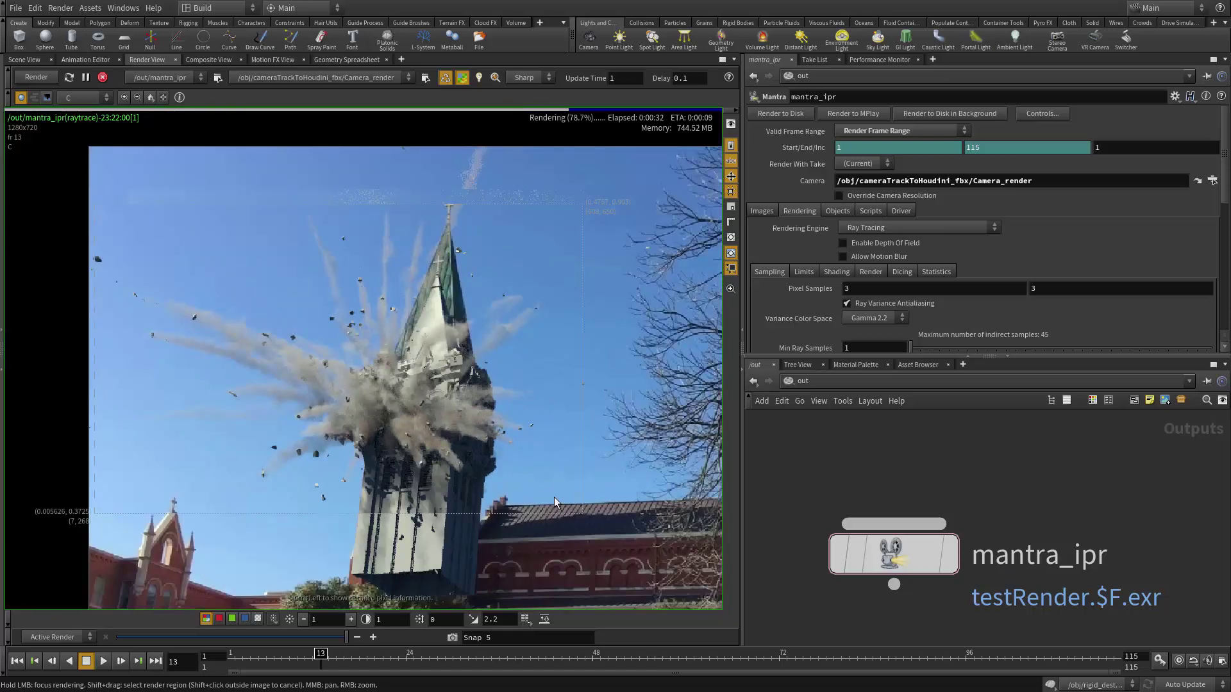
{"action": "scroll", "coordinate": [434, 413], "scroll_direction": "up", "scroll_amount": 1}
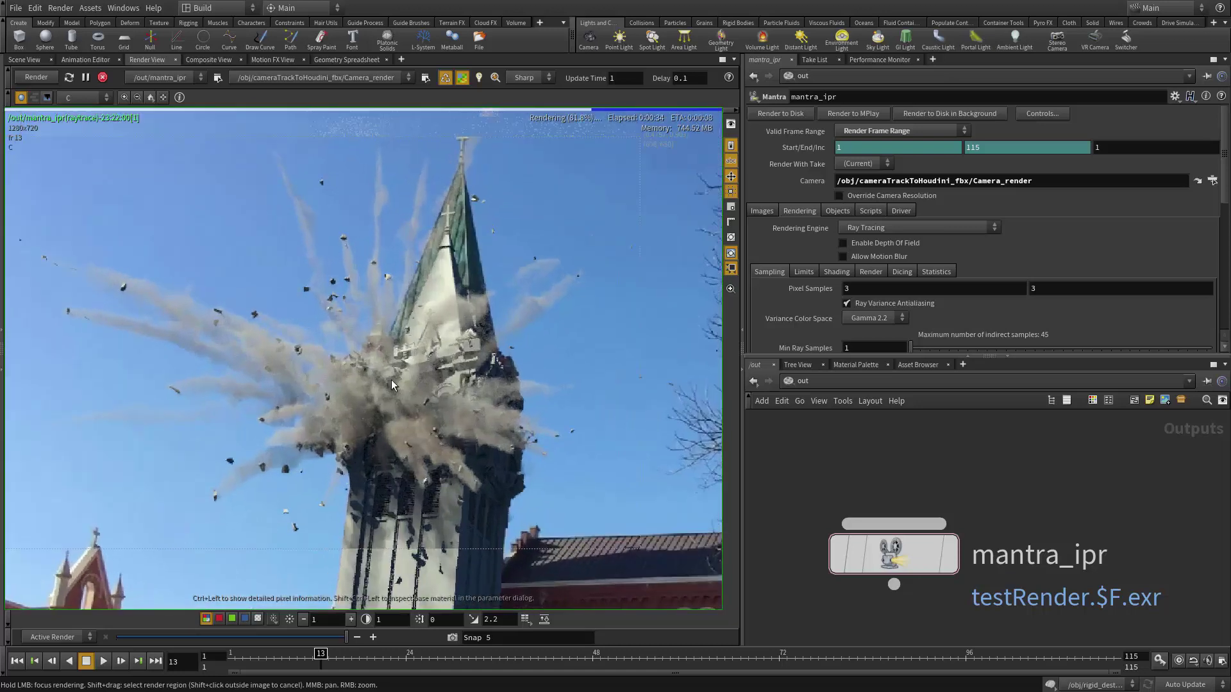
{"action": "scroll", "coordinate": [392, 378], "scroll_direction": "down", "scroll_amount": 1}
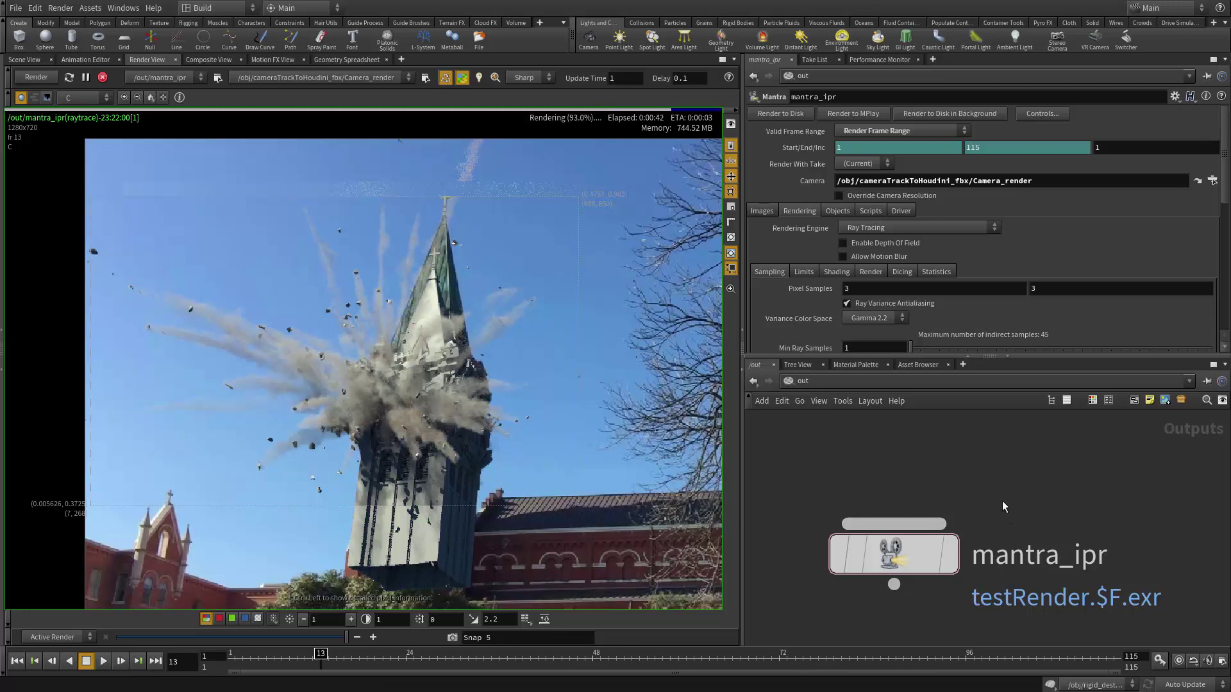
{"action": "middle_click_drag", "start_coordinate": [974, 516], "coordinate": [987, 532]}
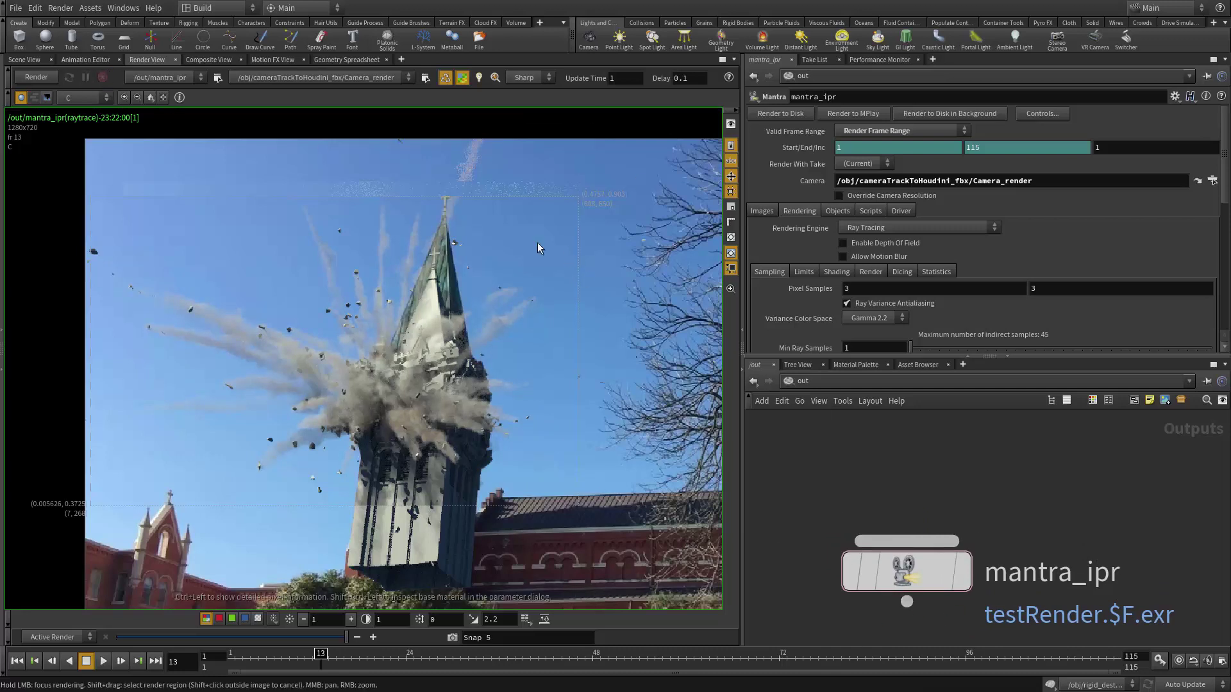
{"action": "scroll", "coordinate": [320, 333], "scroll_direction": "up", "scroll_amount": 4}
{"action": "middle_click_drag", "start_coordinate": [320, 333], "coordinate": [249, 364]}
Disable the background image of Camera_render inside the cameraTrackToHoudini_fbx subnetwork.
{"action": "left_click", "coordinate": [802, 381]}
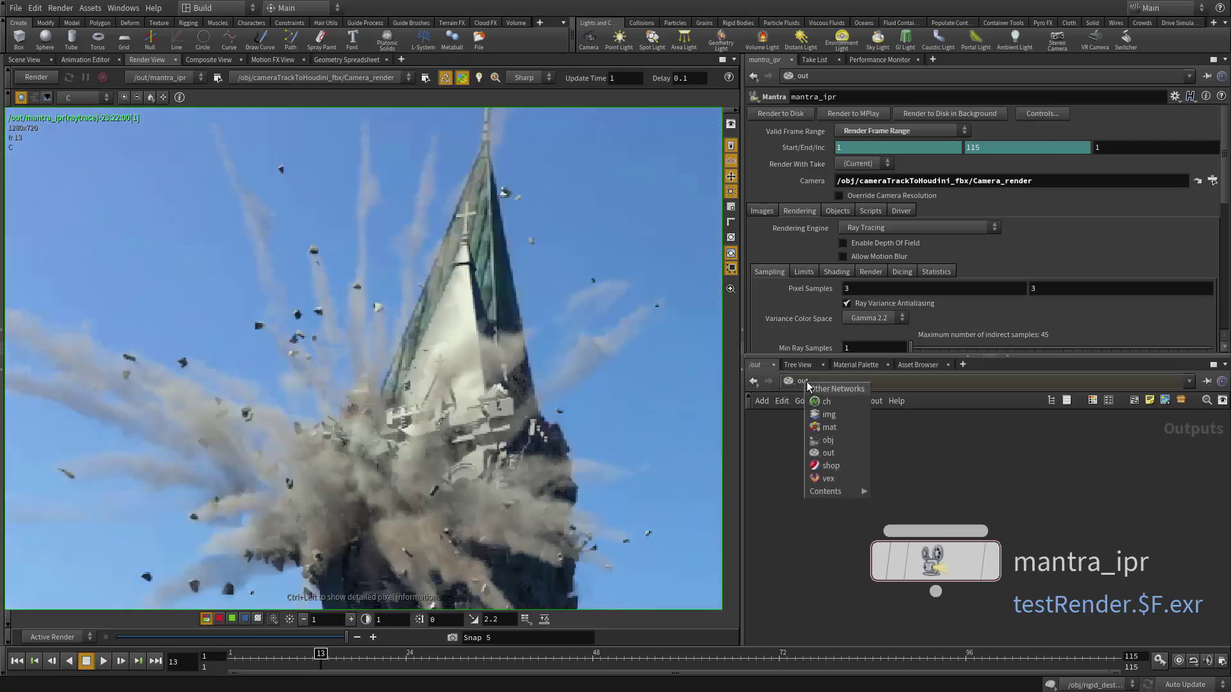
{"action": "left_click", "coordinate": [829, 439]}
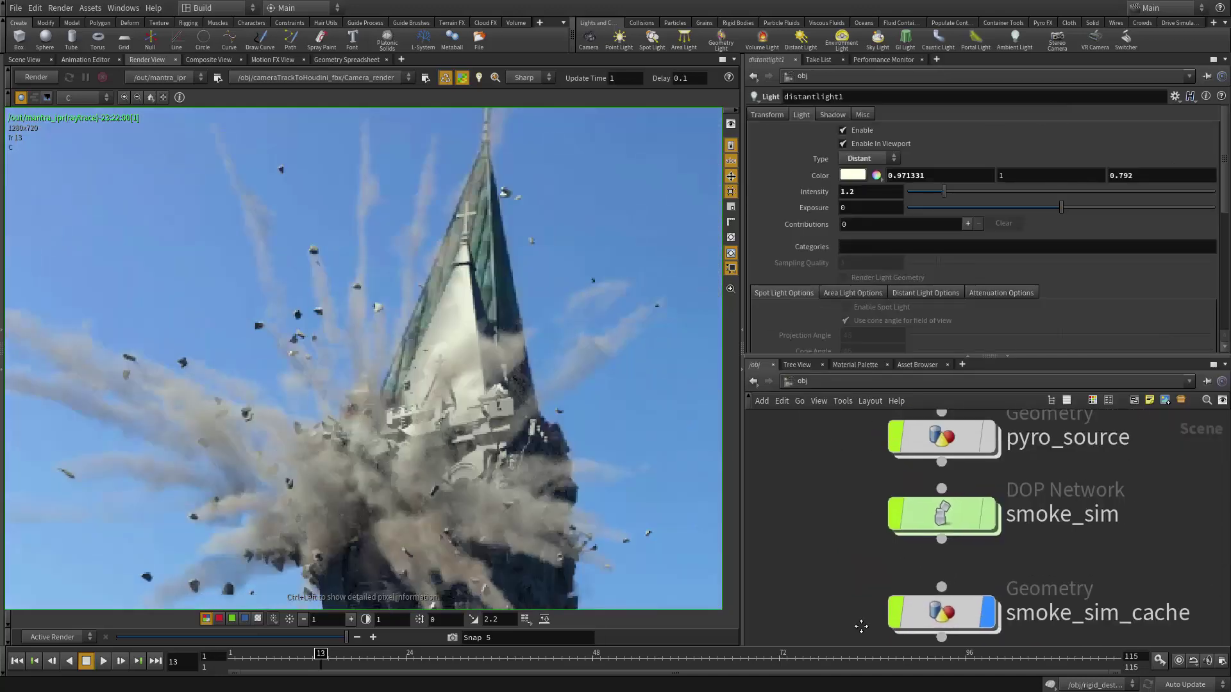
{"action": "middle_click_drag", "start_coordinate": [1074, 560], "coordinate": [901, 632]}
{"action": "middle_click_drag", "start_coordinate": [871, 494], "coordinate": [967, 563]}
{"action": "double_click", "coordinate": [827, 531]}
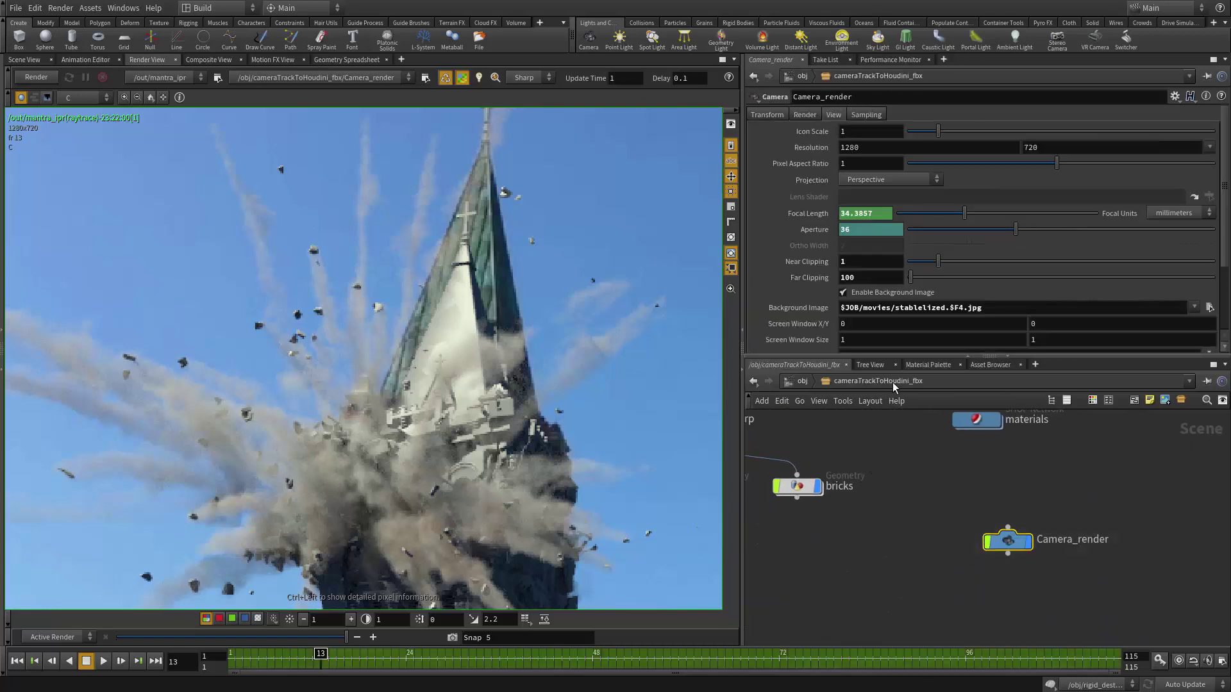
{"action": "left_click", "coordinate": [844, 294]}
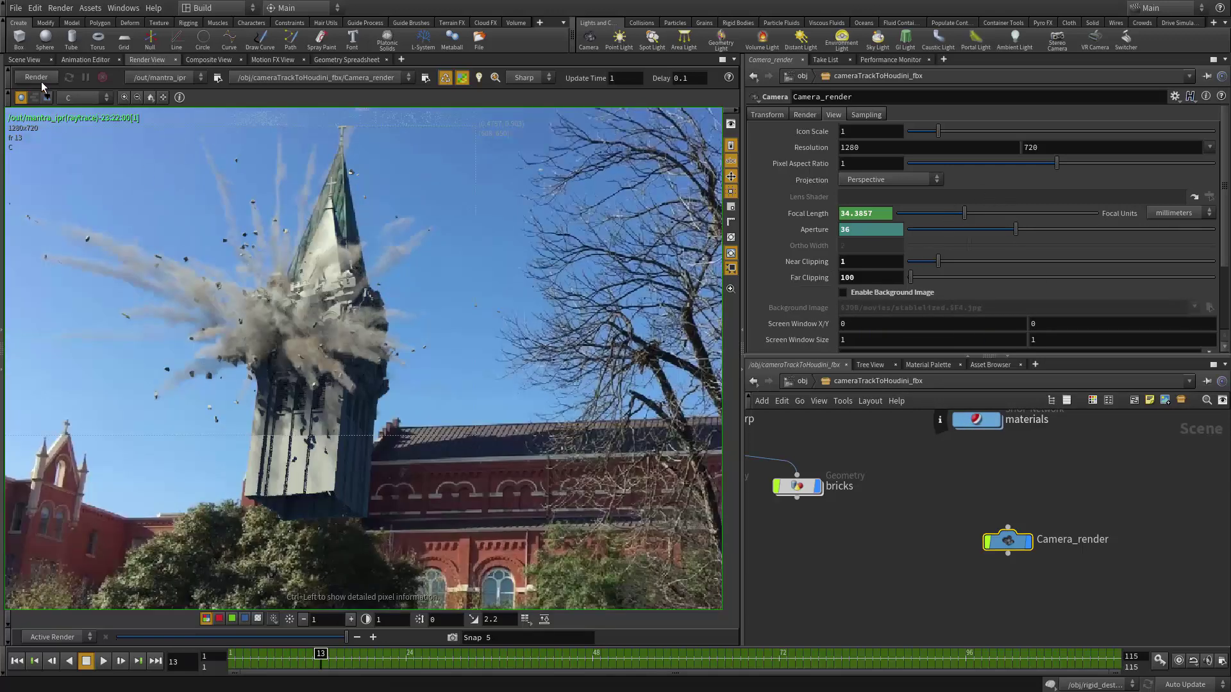
Re-render the frame without the background plate and toggle the render view's transparency.
{"action": "left_click", "coordinate": [41, 79]}
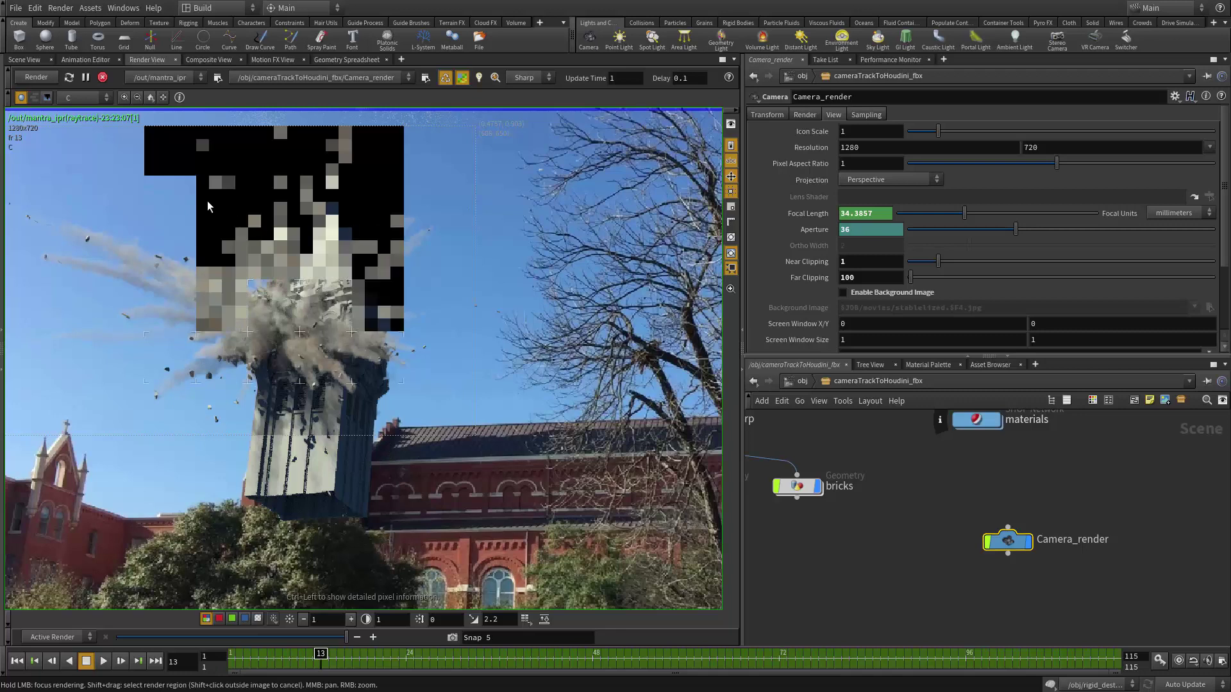
{"action": "scroll", "coordinate": [346, 478], "scroll_direction": "down", "scroll_amount": 5}
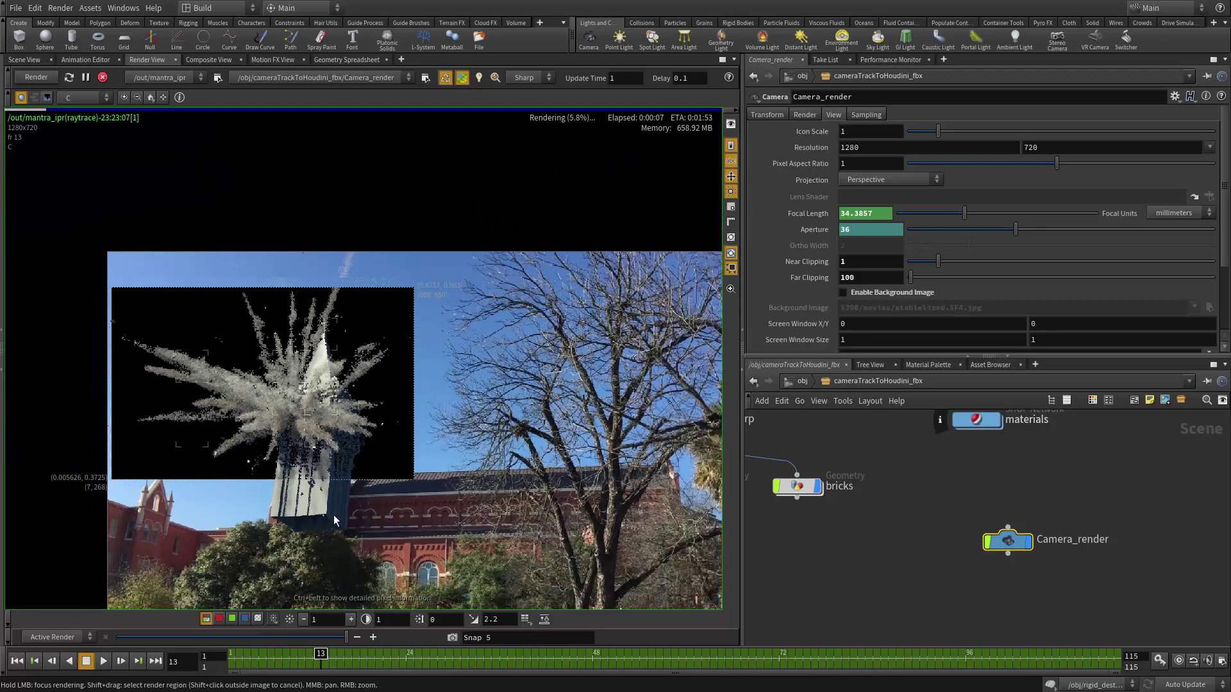
{"action": "scroll", "coordinate": [339, 363], "scroll_direction": "up", "scroll_amount": 4}
{"action": "middle_click_drag", "start_coordinate": [340, 362], "coordinate": [387, 330]}
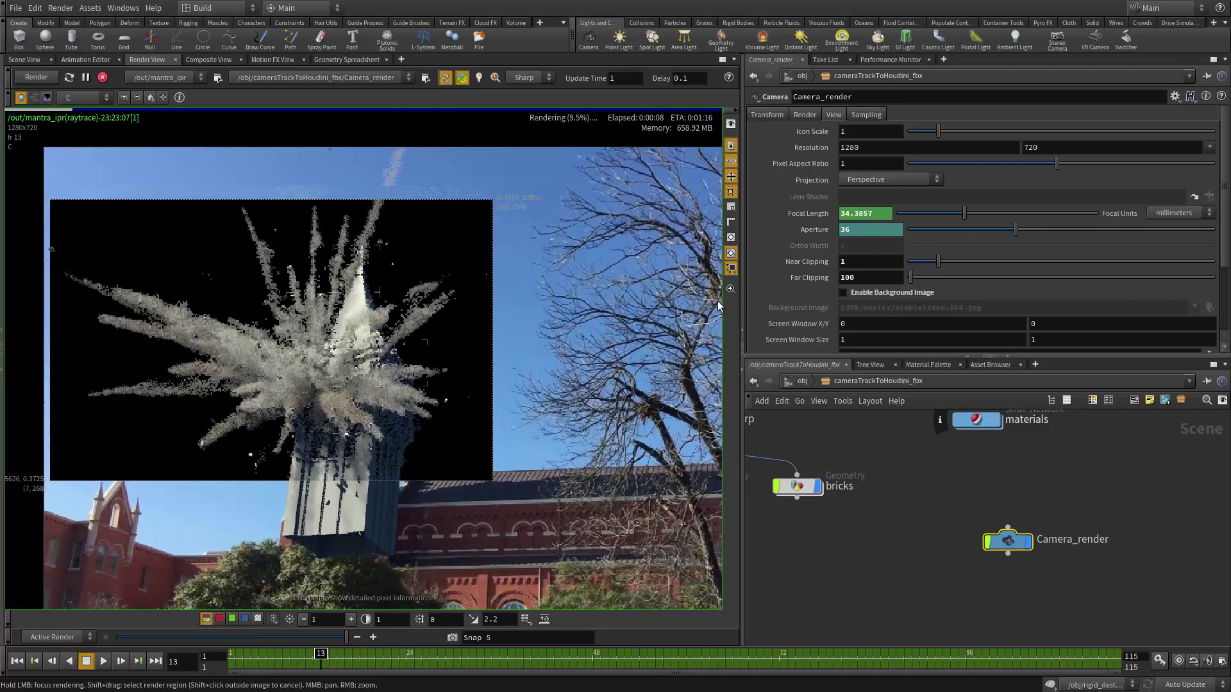
{"action": "left_click", "coordinate": [731, 239]}
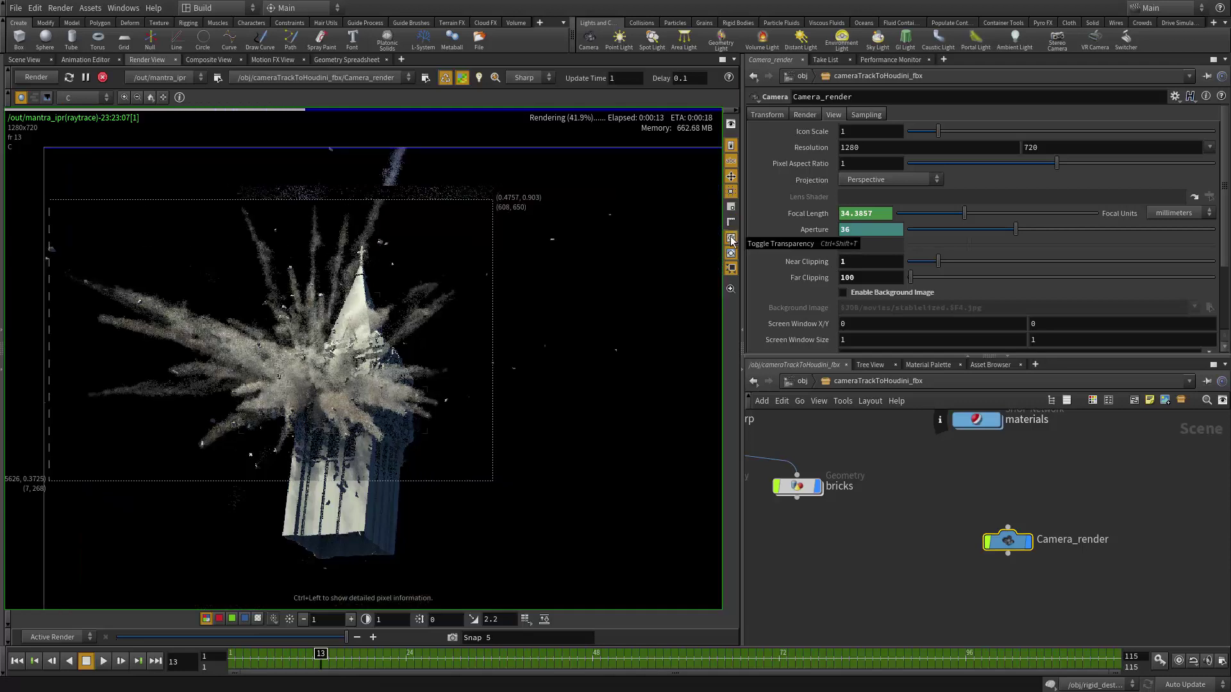
Examine the smoke and tower rendered without the background plate, both close up and as a whole.
{"action": "scroll", "coordinate": [260, 355], "scroll_direction": "up", "scroll_amount": 2}
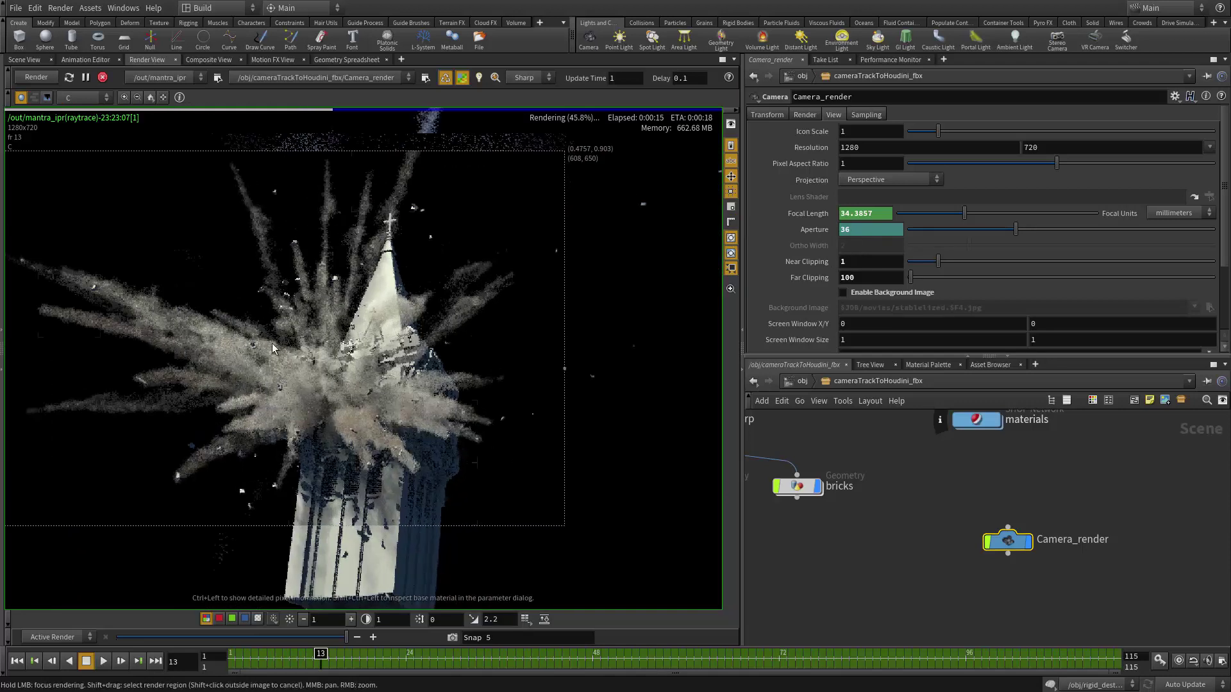
{"action": "scroll", "coordinate": [259, 353], "scroll_direction": "up", "scroll_amount": 3}
{"action": "scroll", "coordinate": [260, 353], "scroll_direction": "down", "scroll_amount": 8}
{"action": "scroll", "coordinate": [340, 411], "scroll_direction": "up", "scroll_amount": 4}
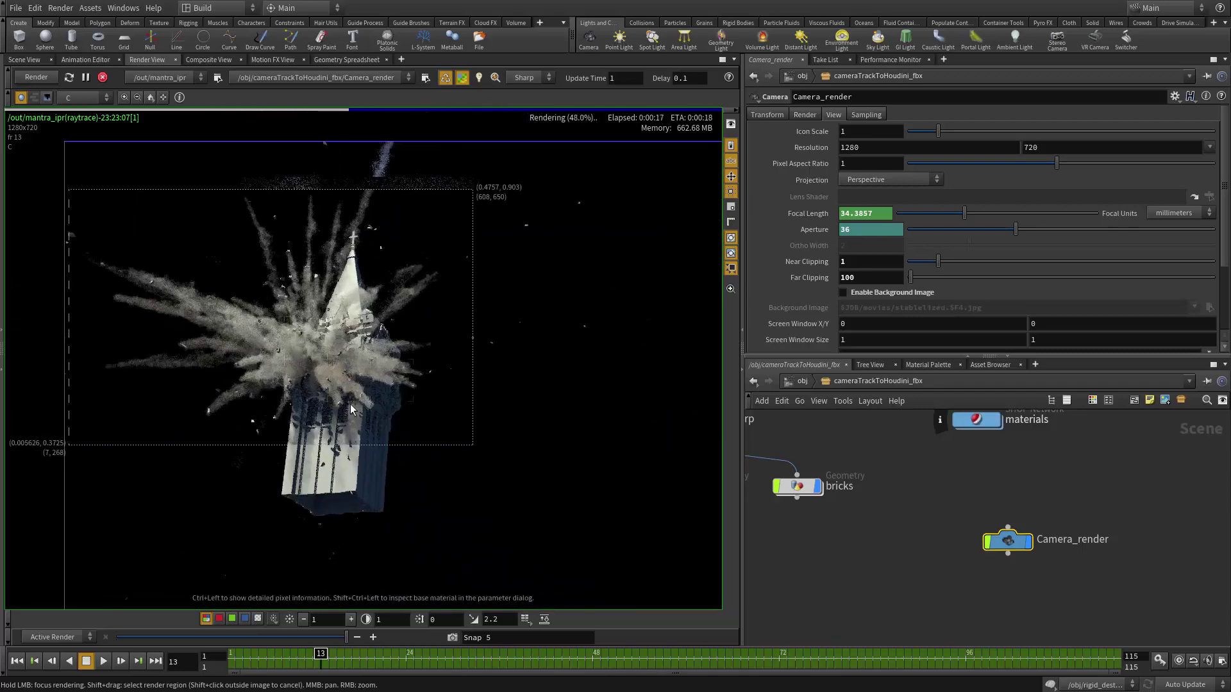
{"action": "scroll", "coordinate": [359, 402], "scroll_direction": "up", "scroll_amount": 1}
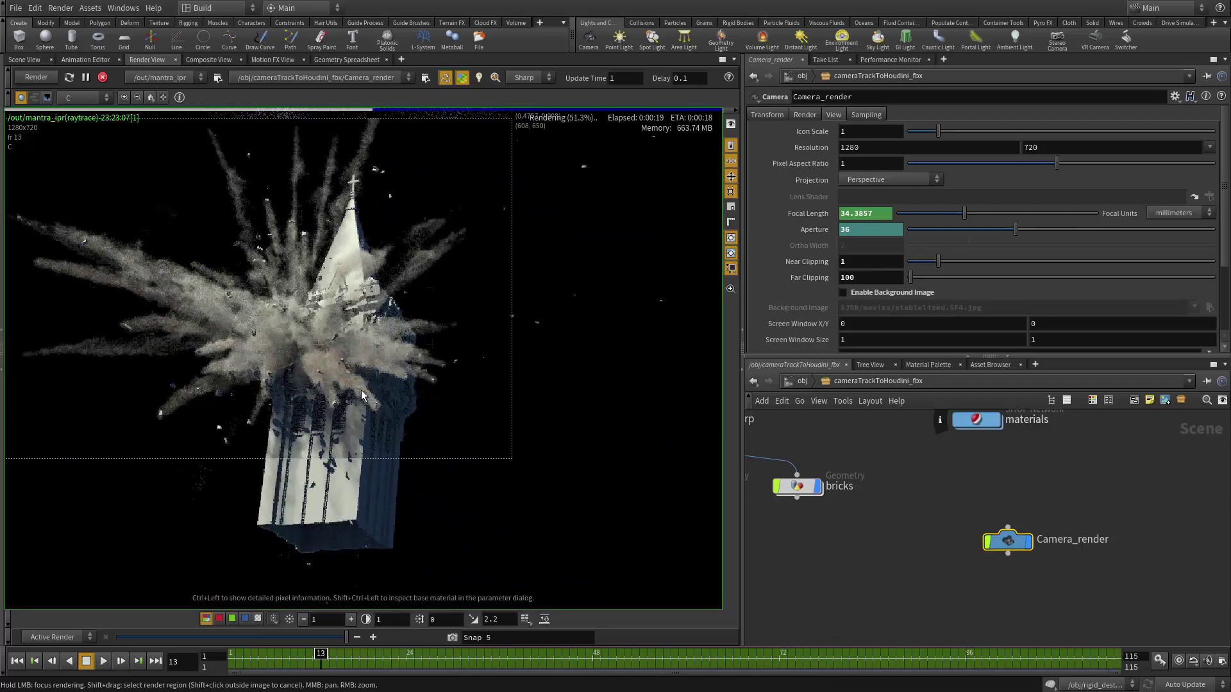
{"action": "scroll", "coordinate": [360, 389], "scroll_direction": "down", "scroll_amount": 1}
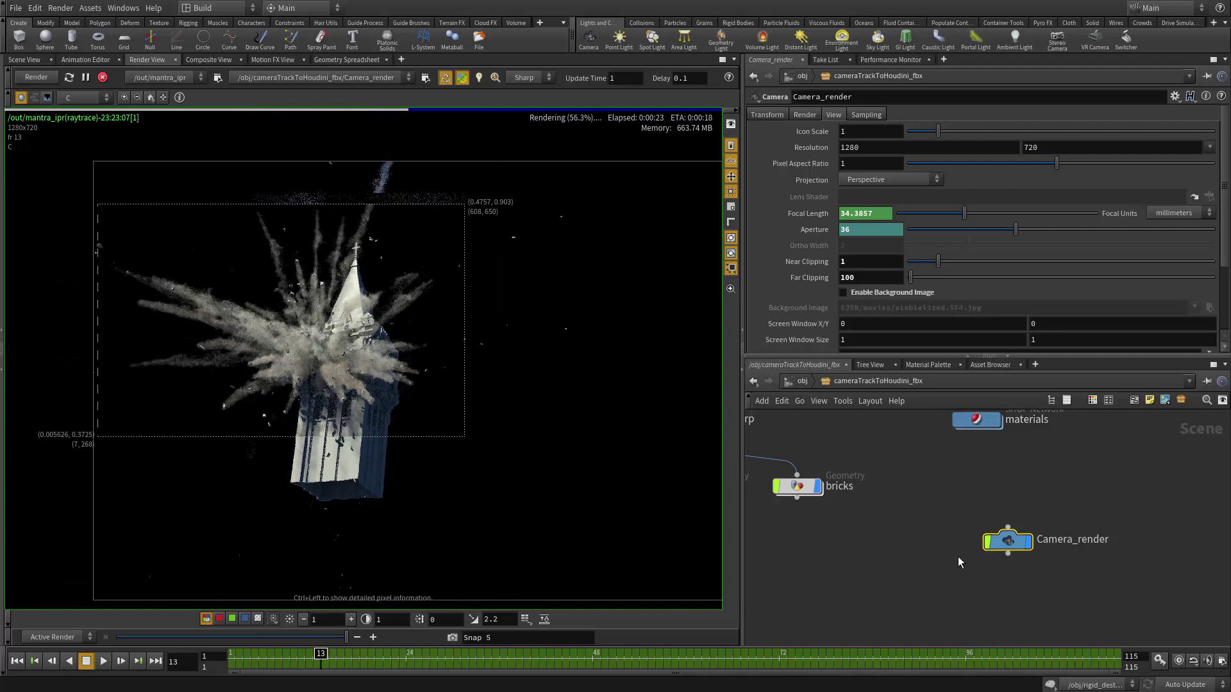
Rearrange the materials and Camera_render nodes so they sit side by side in the network.
{"action": "mouse_move", "coordinate": [936, 588]}
{"action": "middle_mouse_down"}
{"action": "mouse_move", "coordinate": [926, 582]}
{"action": "mouse_move", "coordinate": [945, 552]}
{"action": "mouse_move", "coordinate": [923, 580]}
{"action": "mouse_move", "coordinate": [924, 634]}
{"action": "mouse_move", "coordinate": [943, 594]}
{"action": "middle_mouse_up"}
{"action": "scroll", "coordinate": [932, 618], "scroll_direction": "up", "scroll_amount": 2}
{"action": "scroll", "coordinate": [941, 615], "scroll_direction": "down", "scroll_amount": 2}
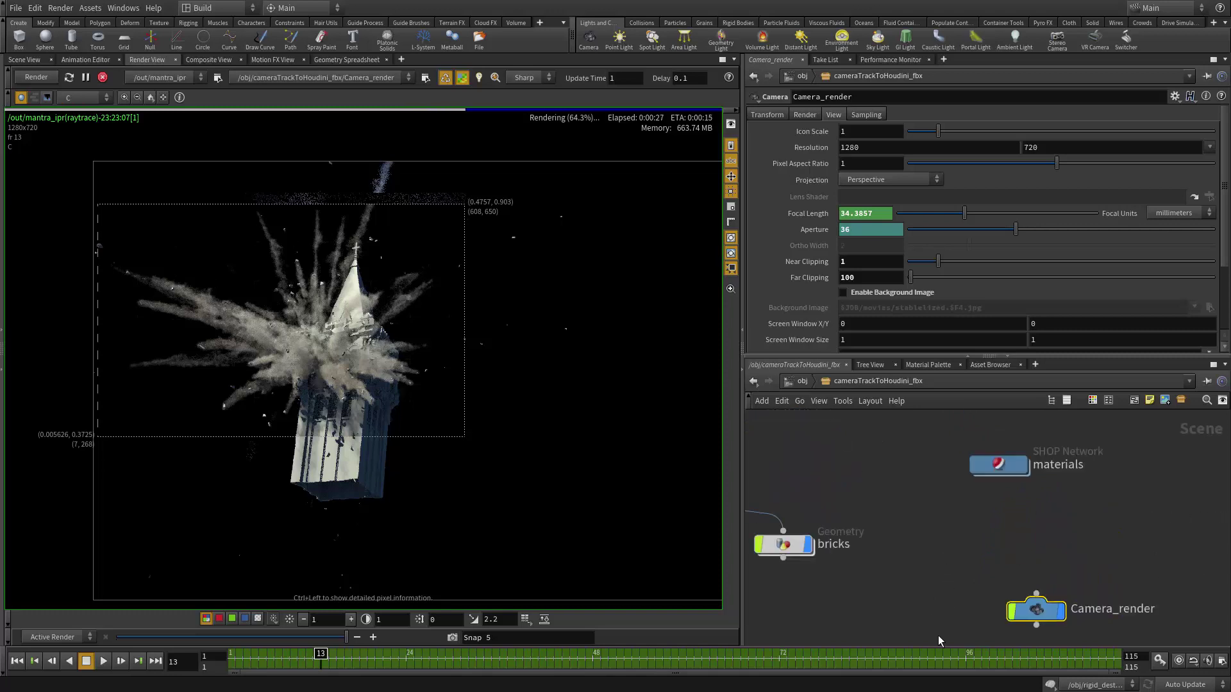
{"action": "left_click_drag", "start_coordinate": [997, 472], "coordinate": [903, 545]}
{"action": "key", "text": "l"}
{"action": "middle_click_drag", "start_coordinate": [1056, 405], "coordinate": [1064, 367]}
{"action": "scroll", "coordinate": [1058, 530], "scroll_direction": "up", "scroll_amount": 4}
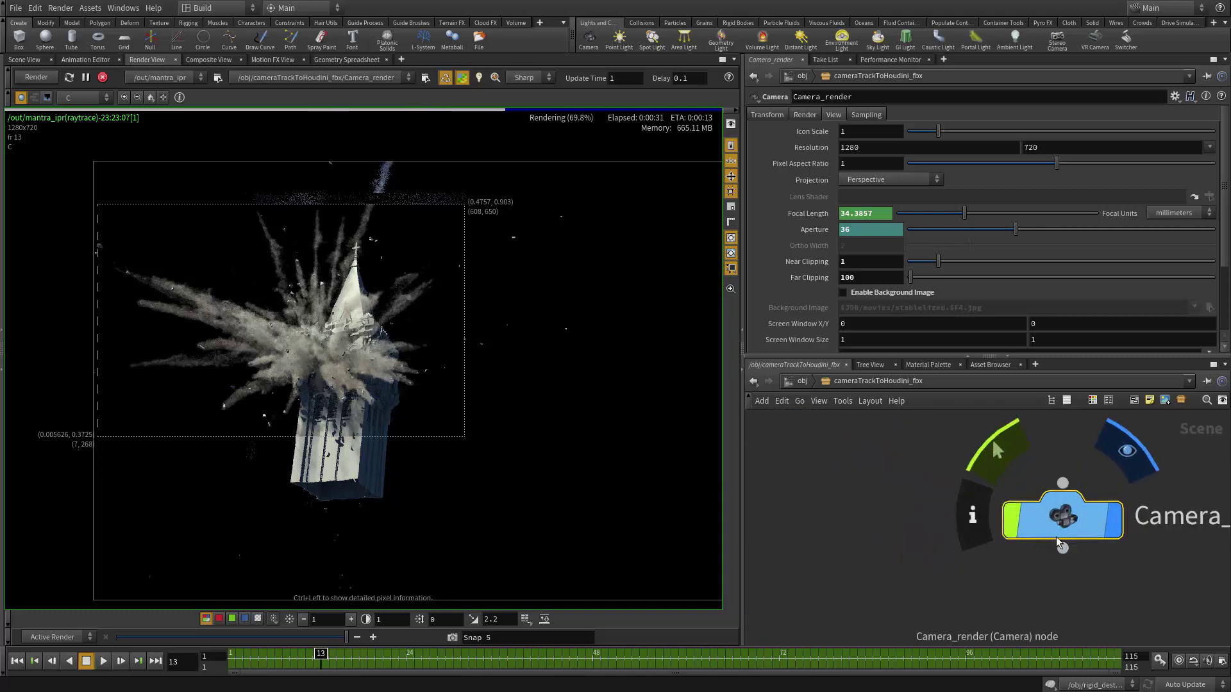
{"action": "middle_click_drag", "start_coordinate": [975, 577], "coordinate": [1019, 505]}
{"action": "middle_click_drag", "start_coordinate": [1084, 467], "coordinate": [1024, 641]}
{"action": "left_click_drag", "start_coordinate": [1024, 641], "coordinate": [1061, 582]}
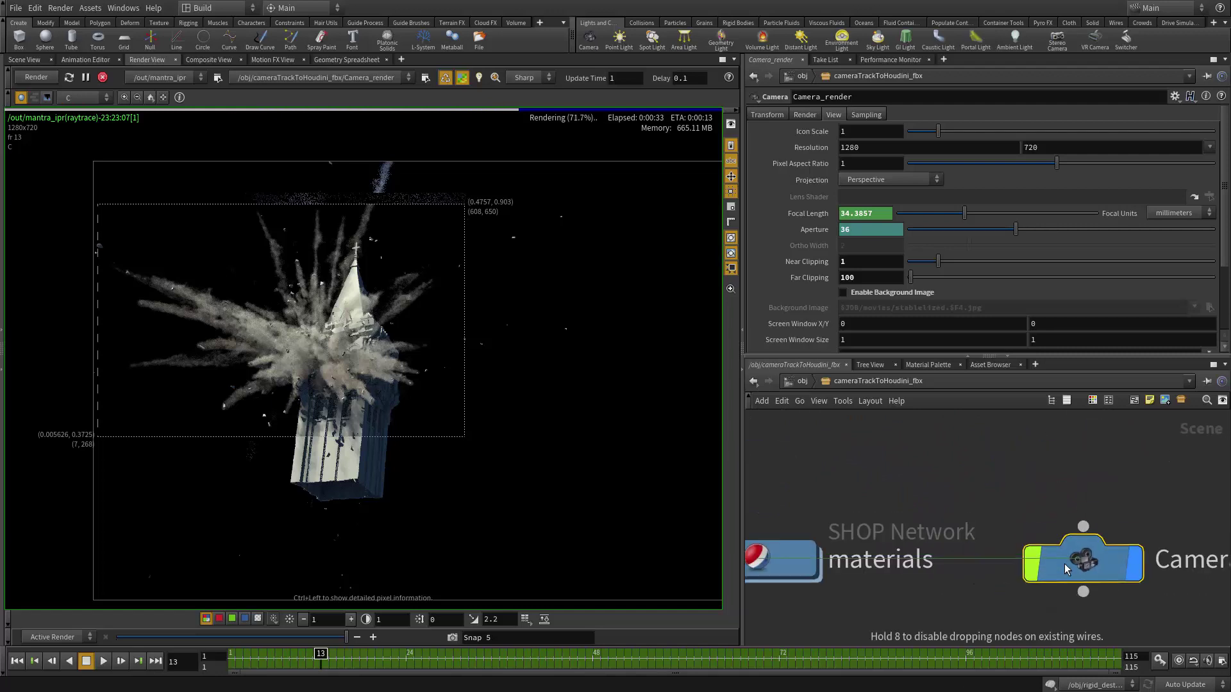
Inspect the smoke and the lit spire close up in the background-free render, ending with the wider frame.
{"action": "scroll", "coordinate": [404, 376], "scroll_direction": "up", "scroll_amount": 3}
{"action": "middle_click_drag", "start_coordinate": [294, 418], "coordinate": [404, 480]}
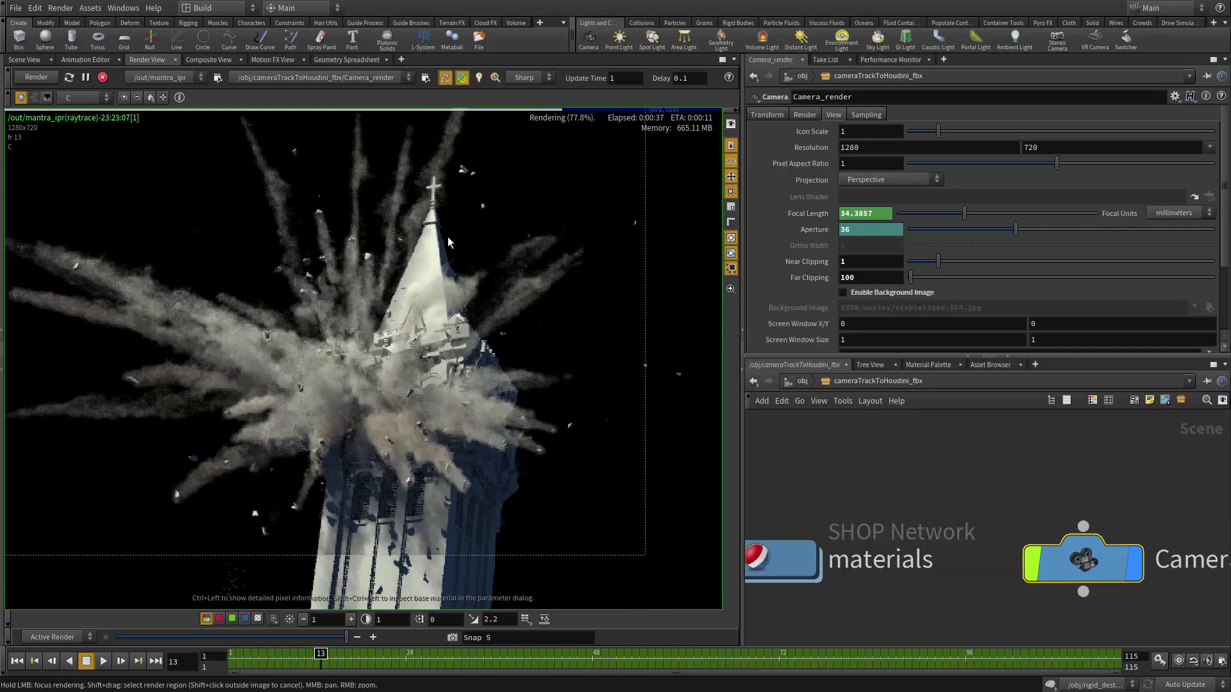
{"action": "middle_click_drag", "start_coordinate": [533, 390], "coordinate": [607, 254]}
{"action": "middle_click_drag", "start_coordinate": [451, 375], "coordinate": [464, 512]}
{"action": "right_click_drag", "start_coordinate": [458, 346], "coordinate": [485, 288]}
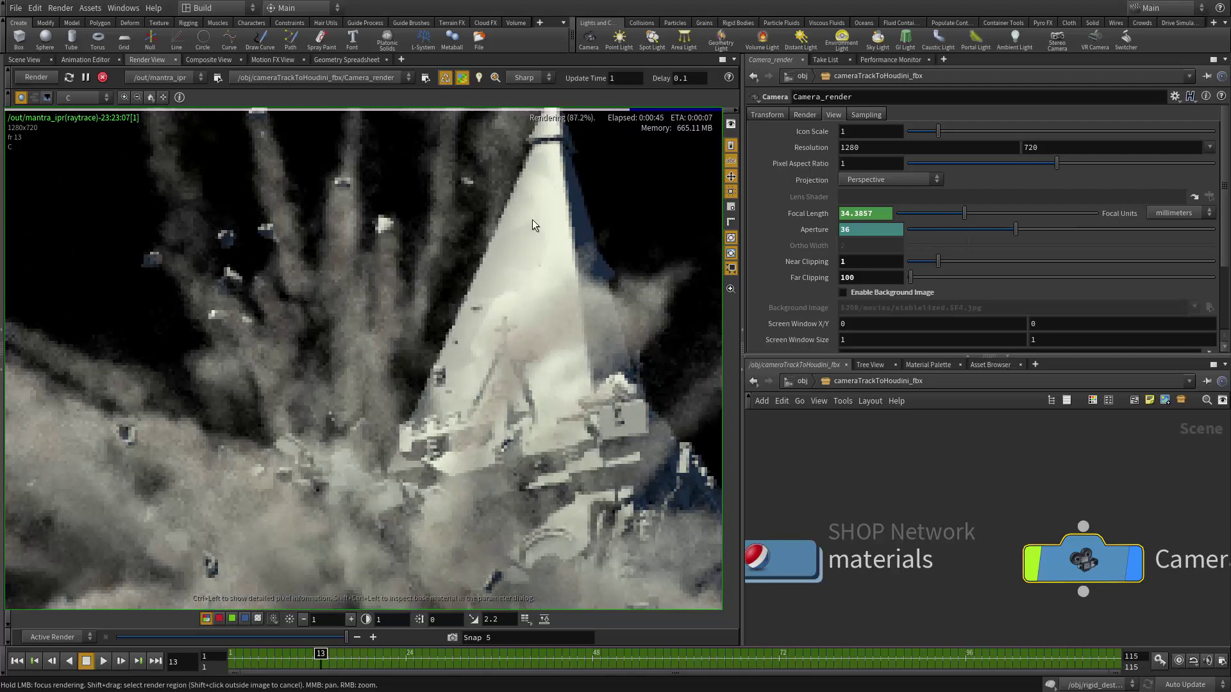
{"action": "middle_click_drag", "start_coordinate": [949, 463], "coordinate": [964, 453]}
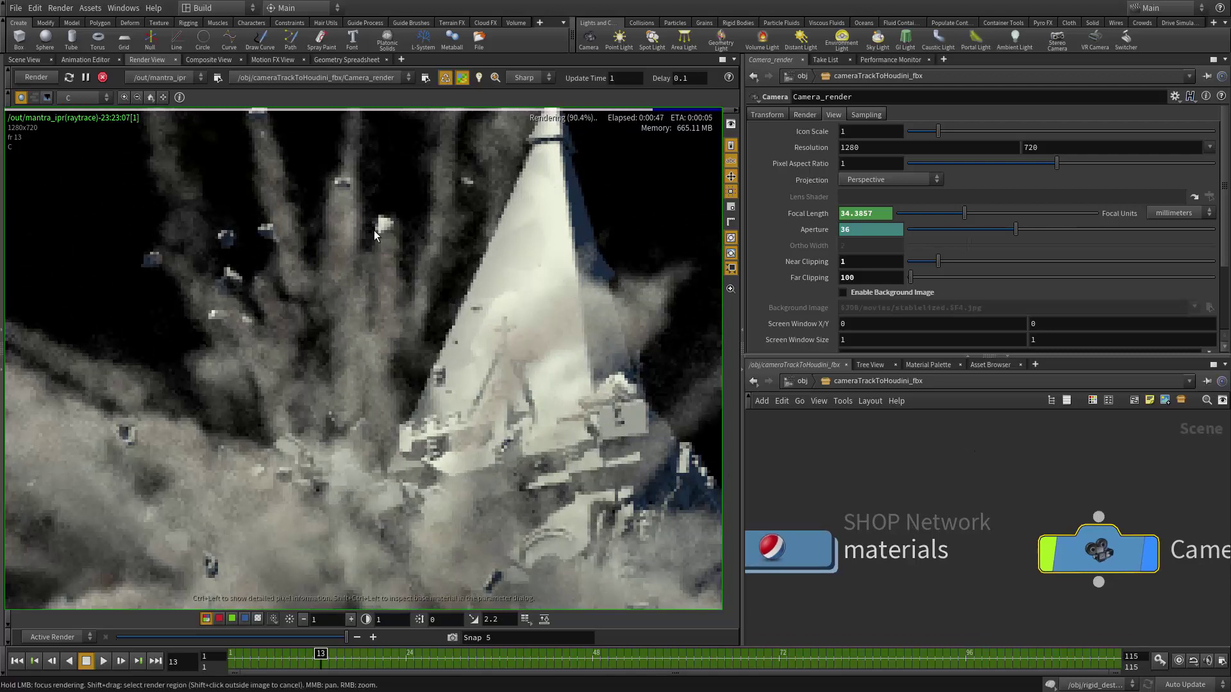
{"action": "right_click_drag", "start_coordinate": [198, 202], "coordinate": [212, 302]}
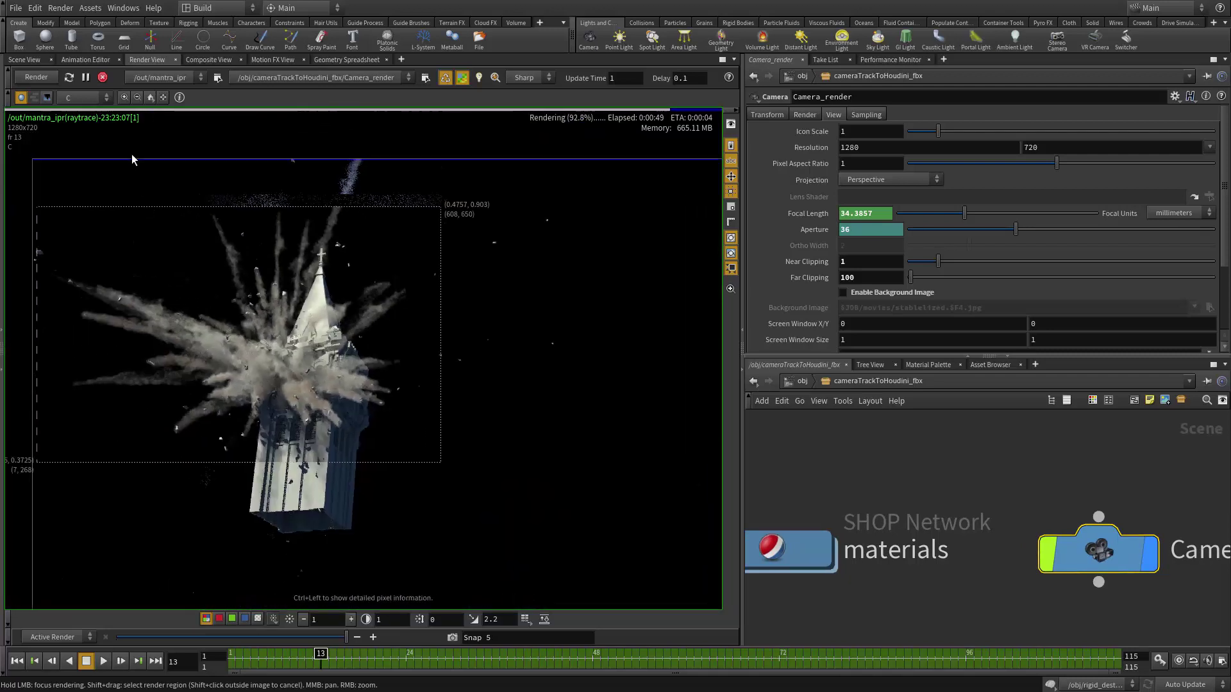
Stop the render and open the image output settings of mantra_ipr in the out network.
{"action": "left_click", "coordinate": [103, 77]}
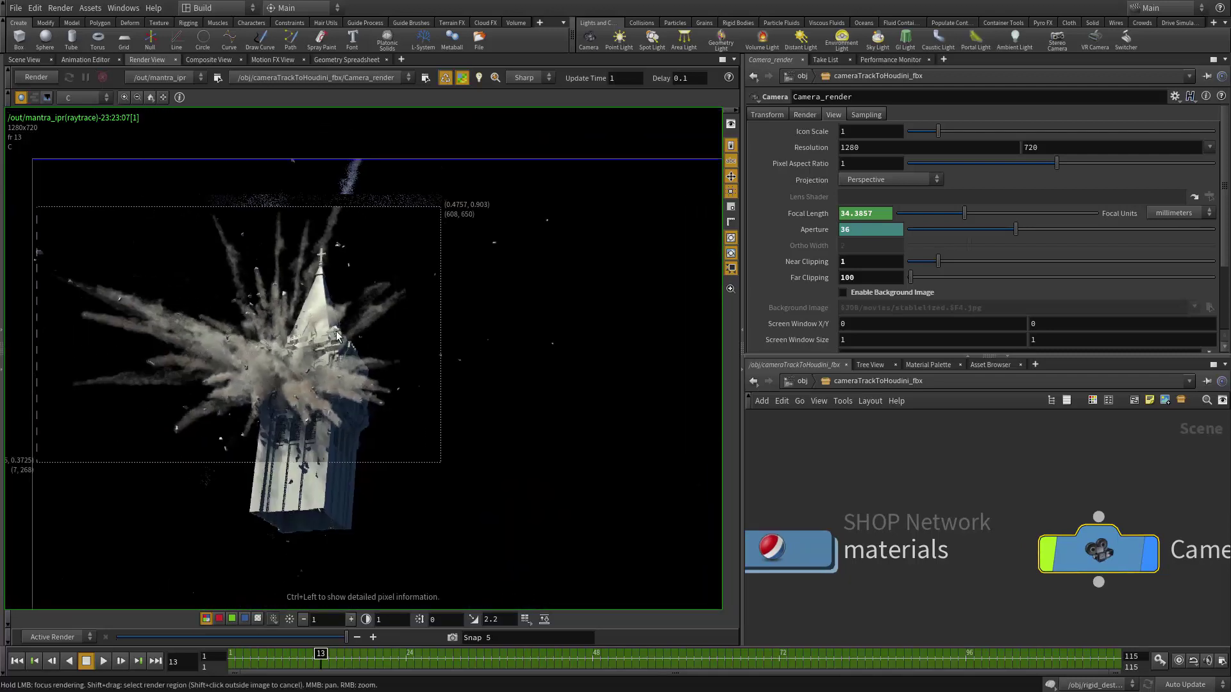
{"action": "middle_click_drag", "start_coordinate": [165, 275], "coordinate": [356, 345]}
{"action": "middle_click_drag", "start_coordinate": [864, 457], "coordinate": [811, 440]}
{"action": "left_click", "coordinate": [802, 381]}
{"action": "left_click", "coordinate": [803, 381]}
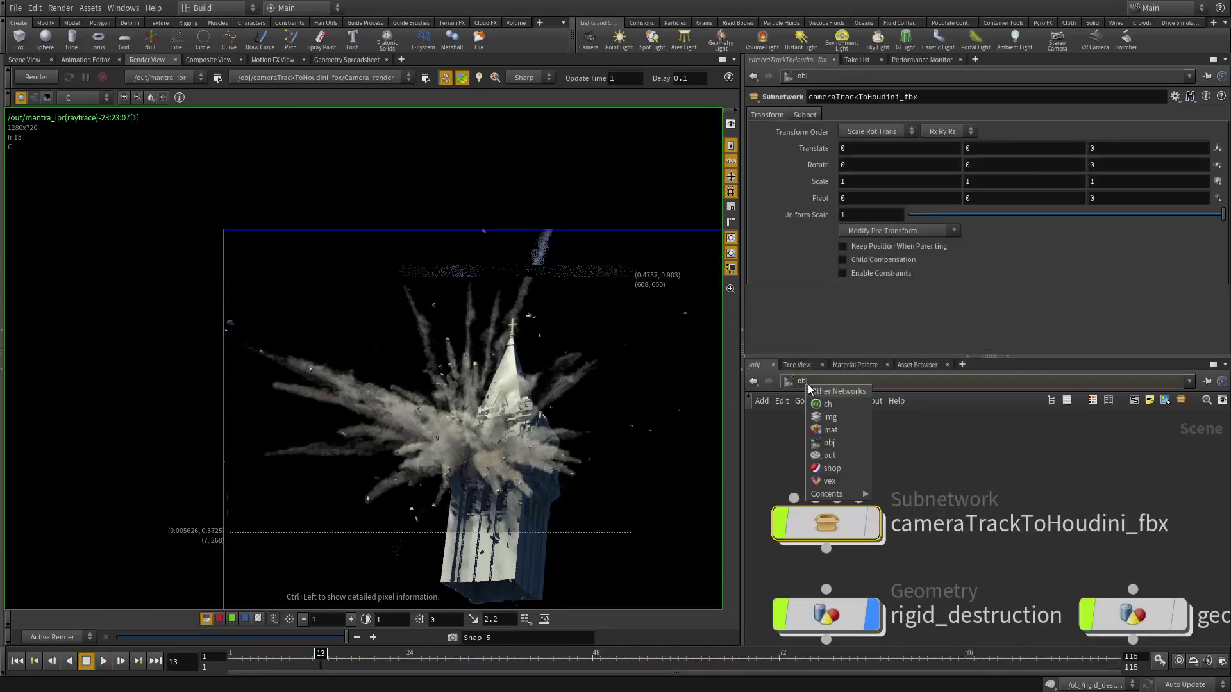
{"action": "left_click", "coordinate": [845, 456]}
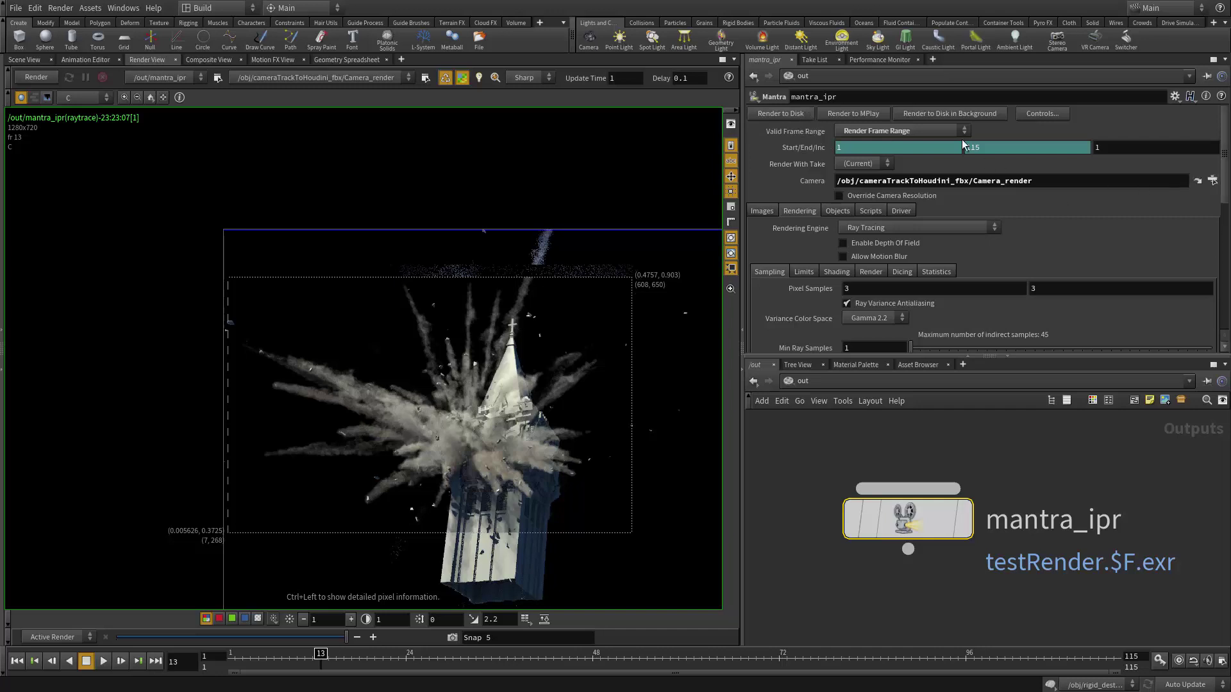
{"action": "left_click", "coordinate": [761, 211]}
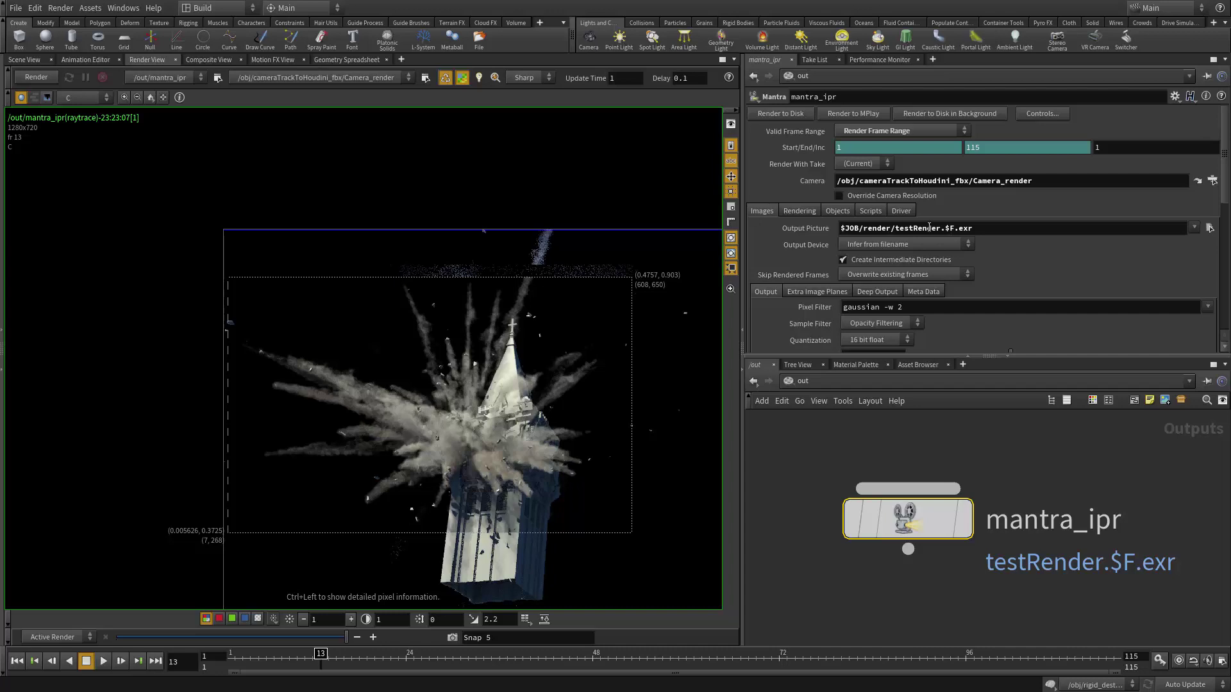